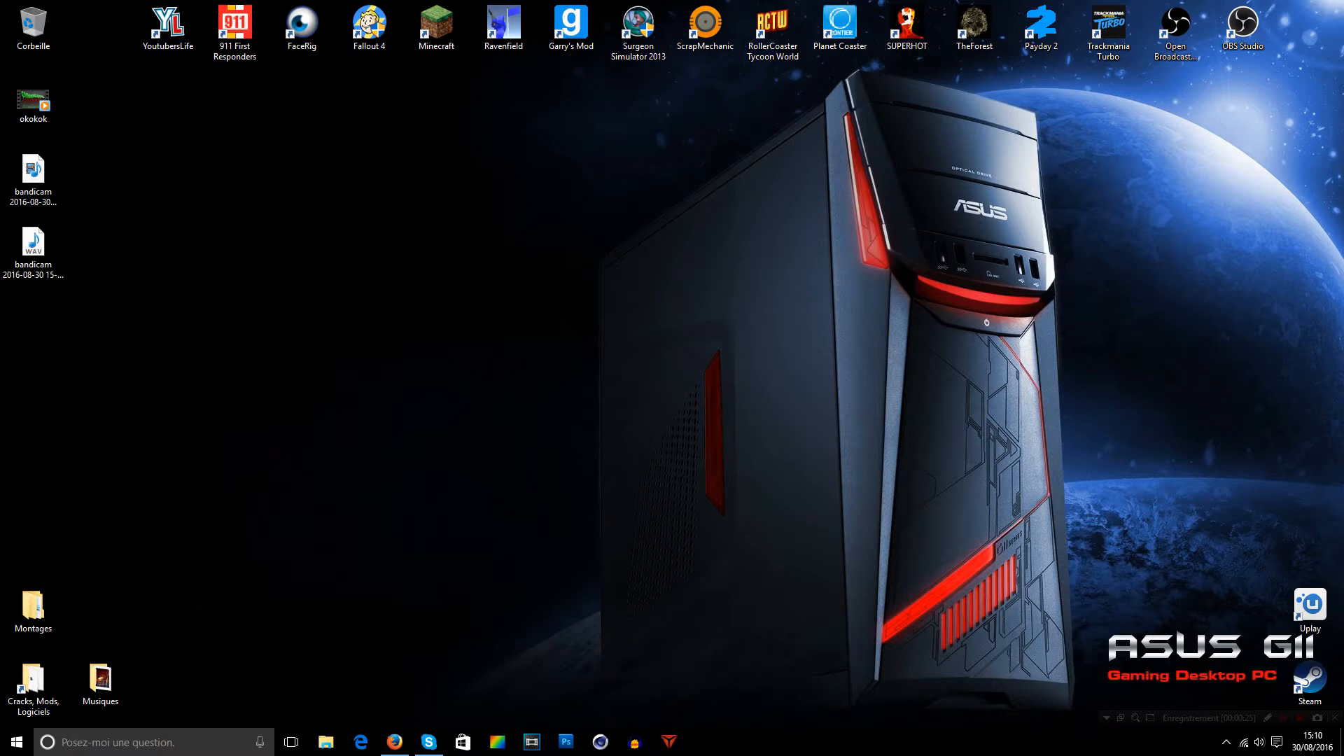
- Switch to Firefox and set the Cinema 4D version on the Thrausi product page to Studio
mouse_move(395, 742)
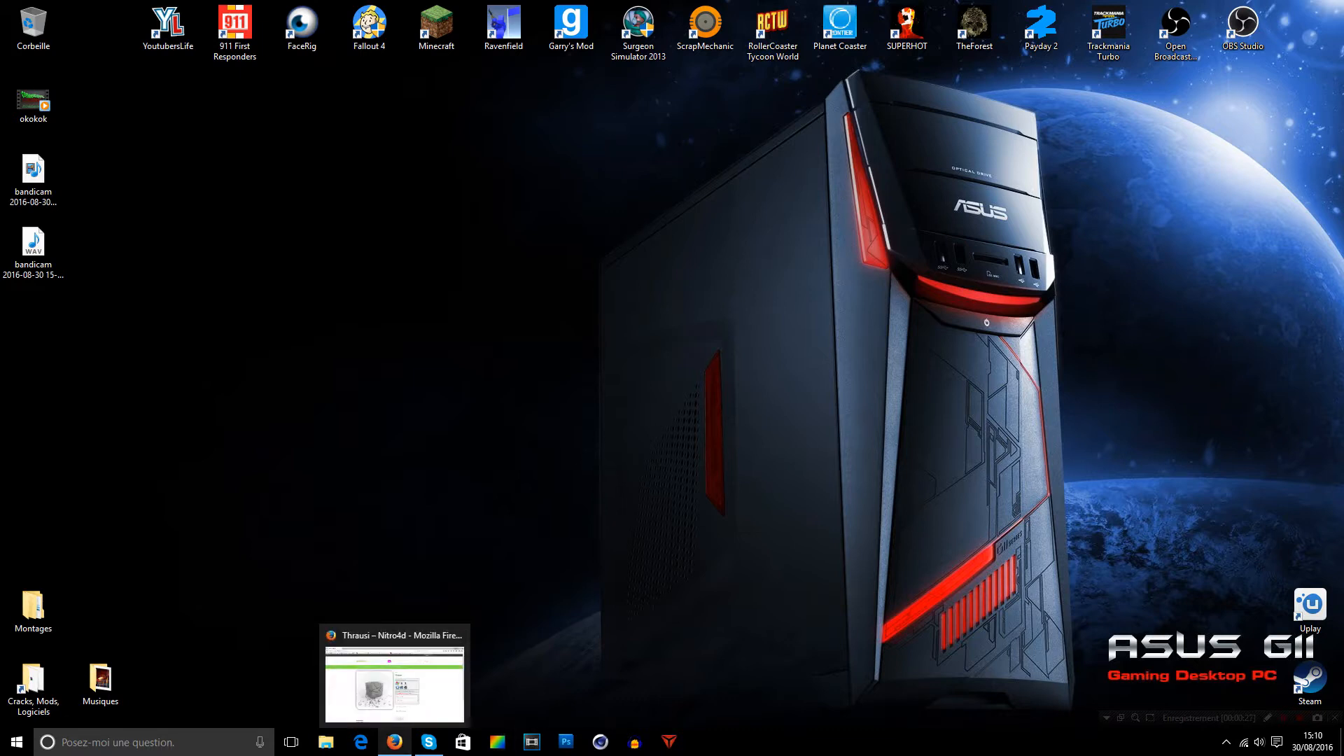
click(395, 742)
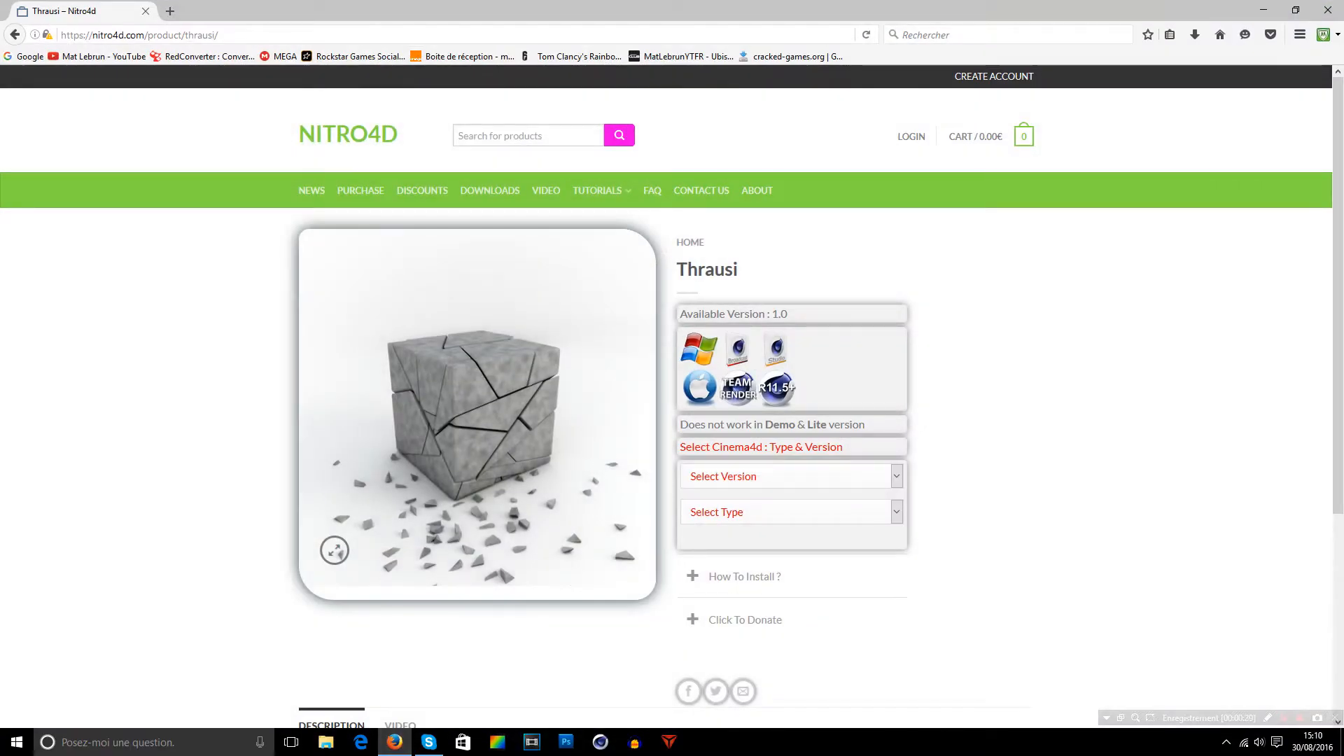
scroll(475, 412, down, 3)
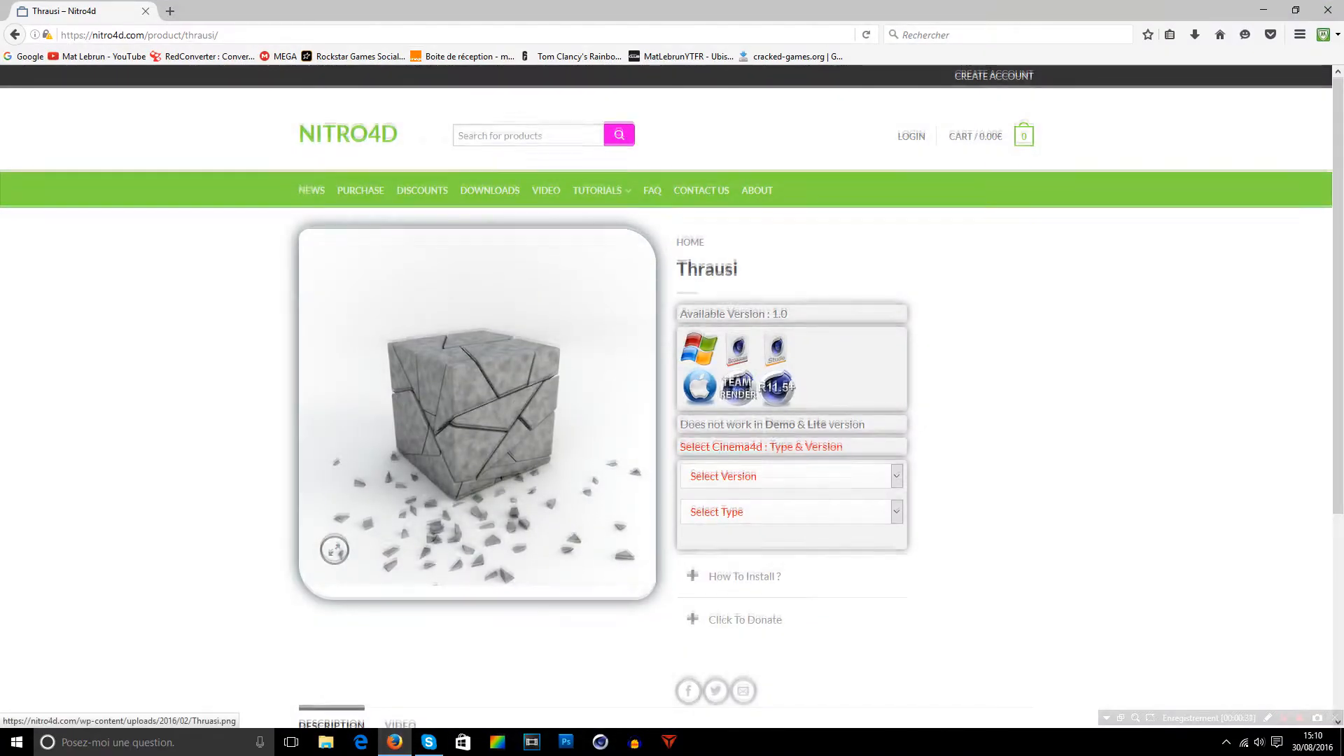
scroll(476, 413, up, 3)
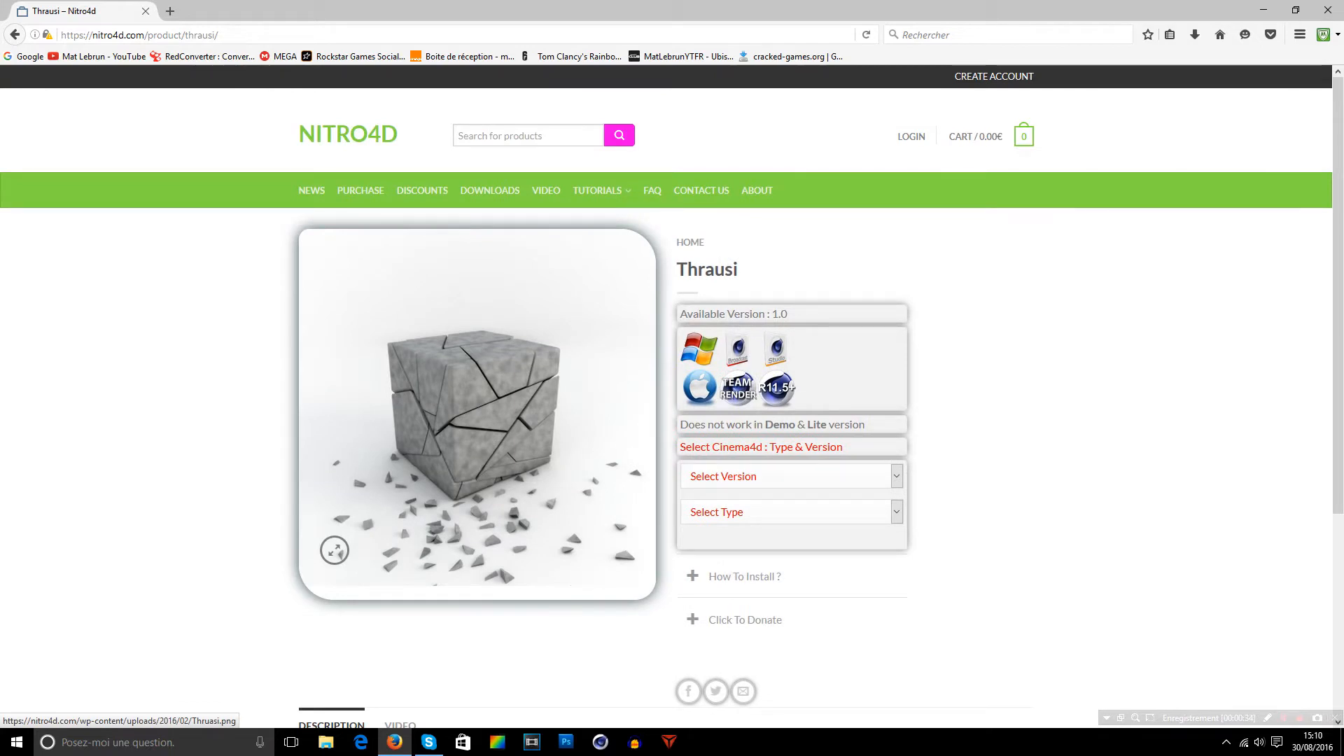
click(896, 476)
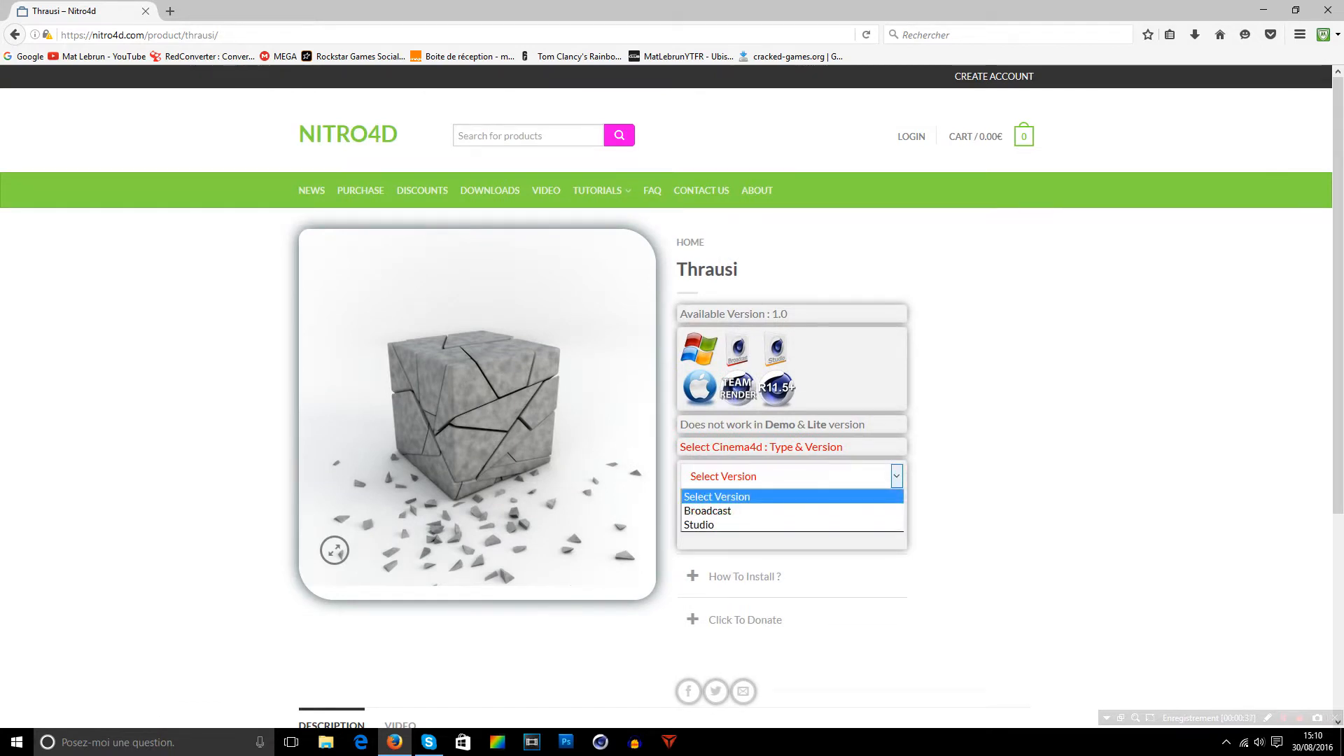
click(792, 525)
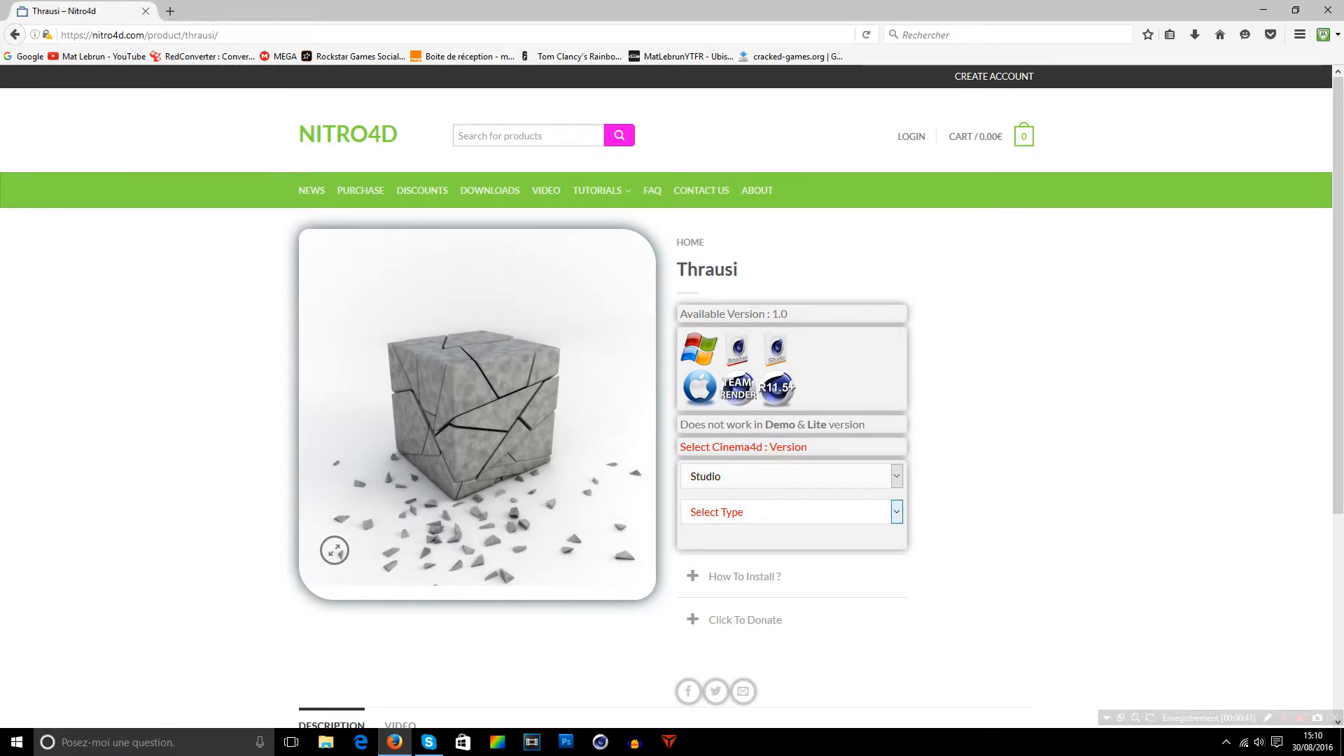
click(791, 477)
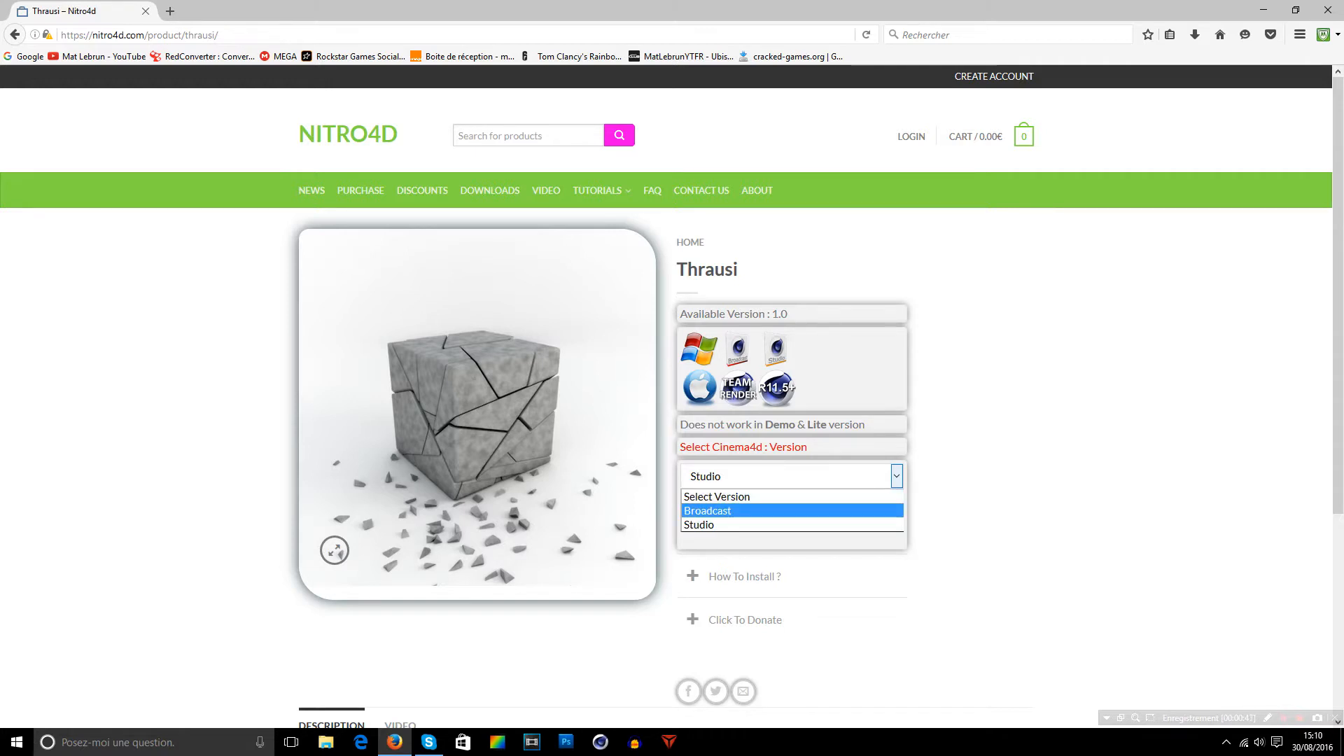
key(Down)
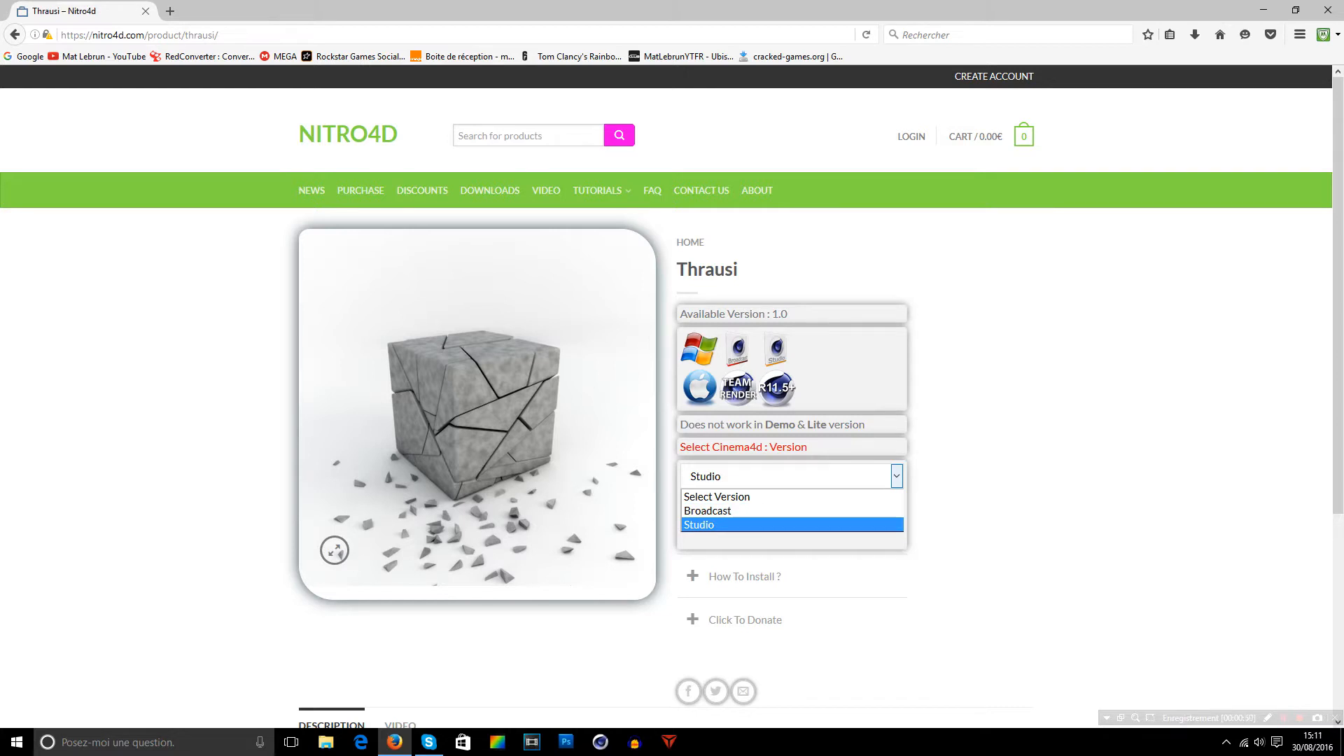
key(Return)
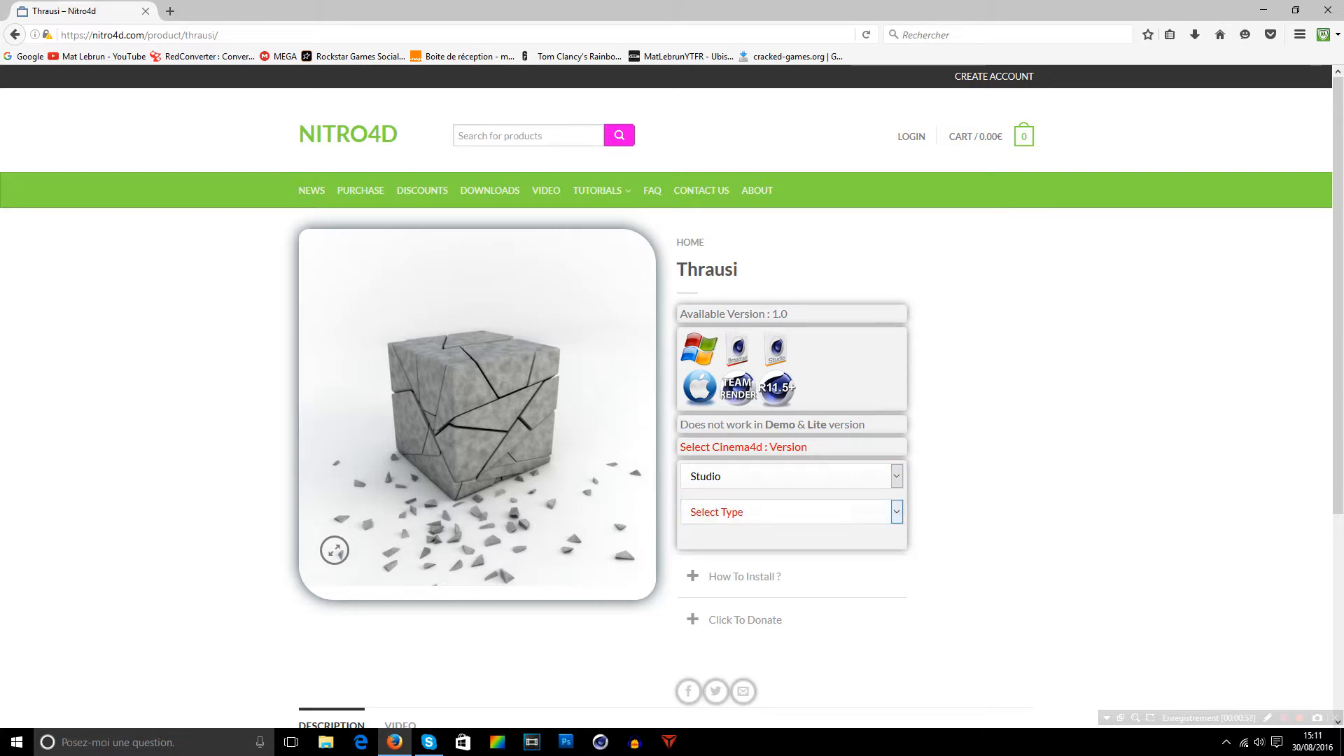
- Set the Cinema 4D type for the Thrausi plugin to R12+
key(alt+Down)
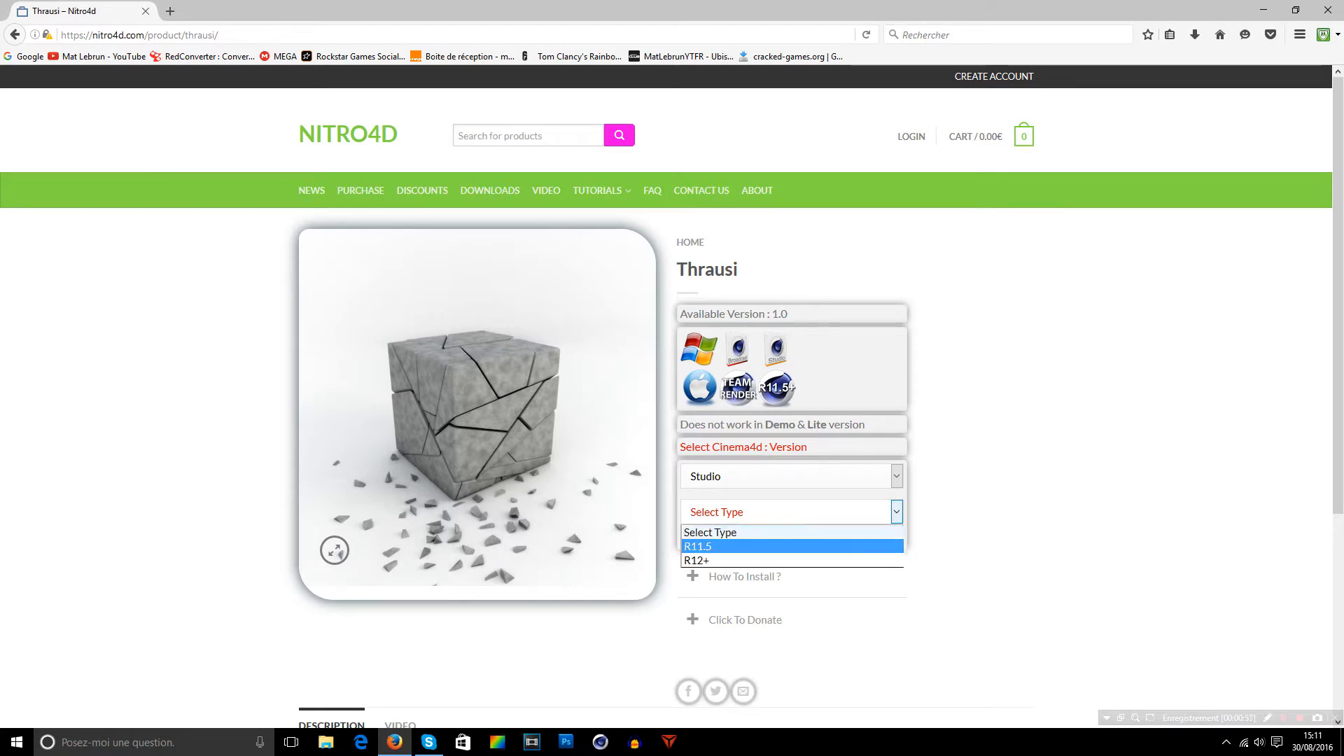
key(Down)
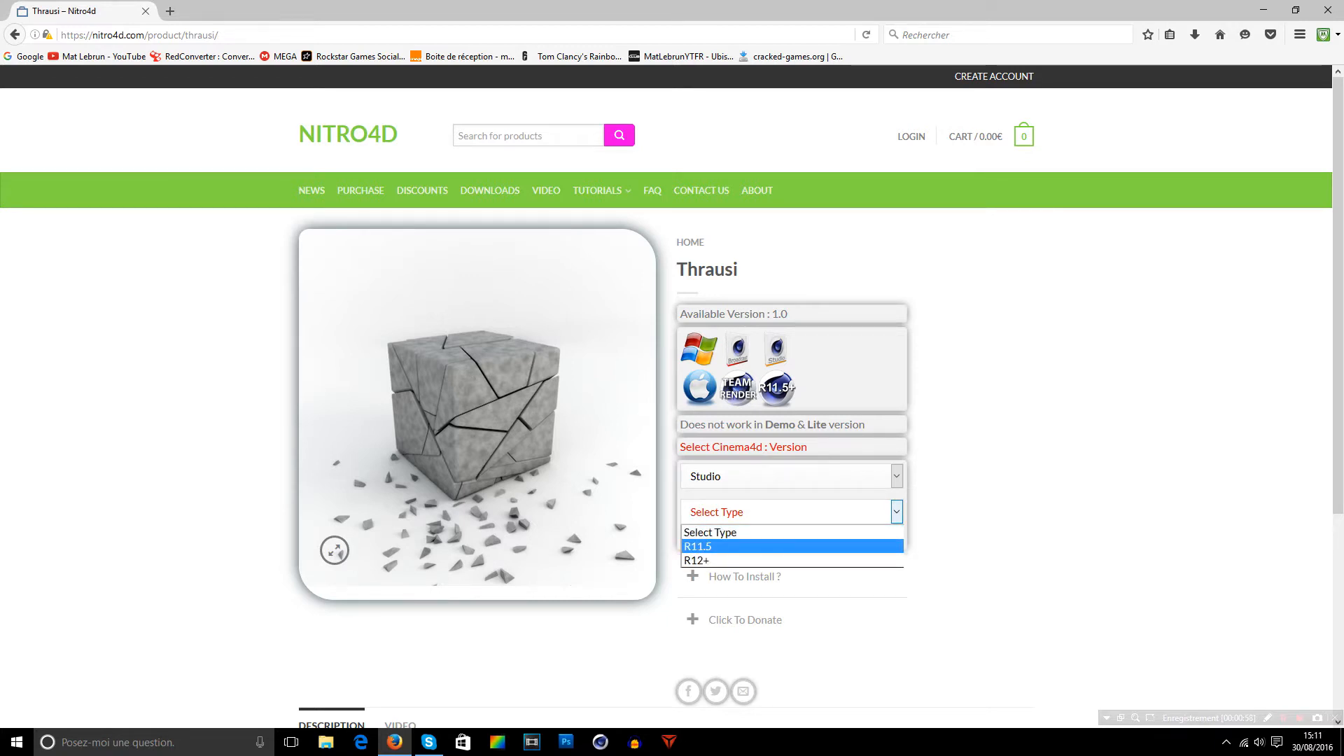
key(Down)
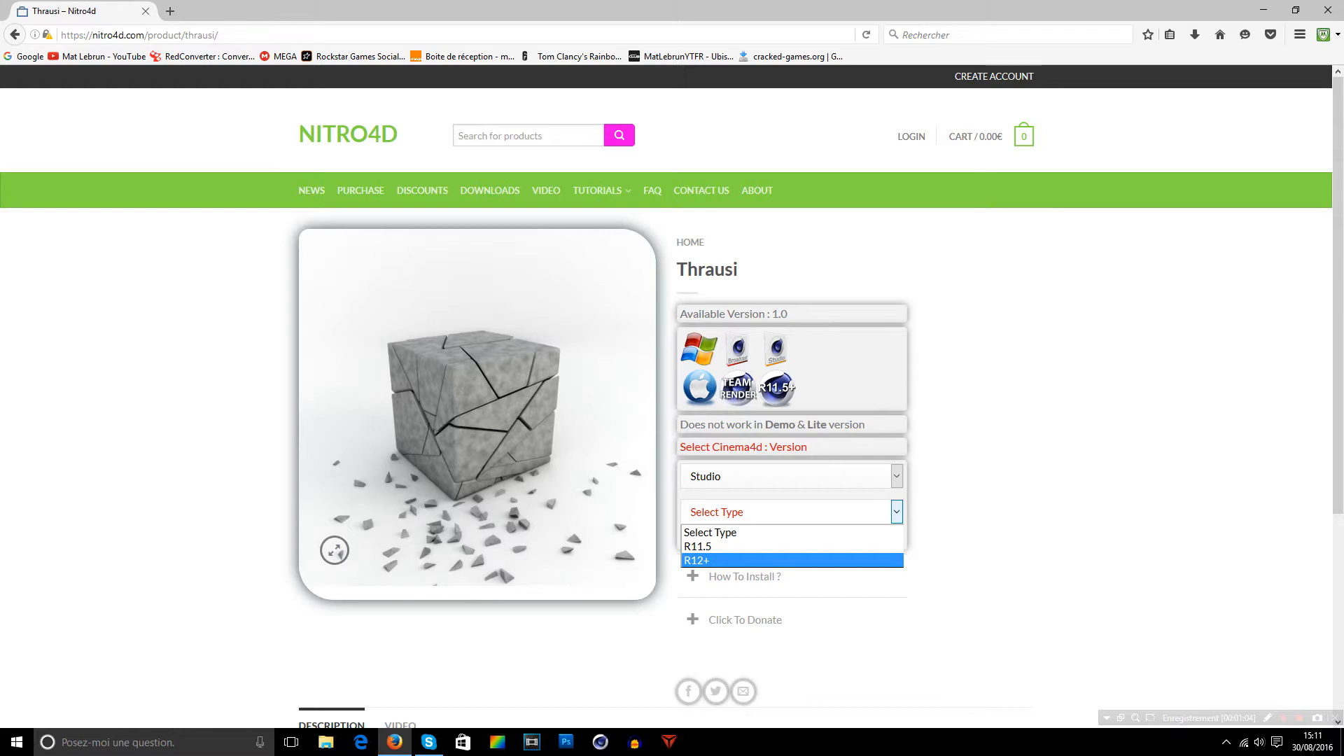
key(Return)
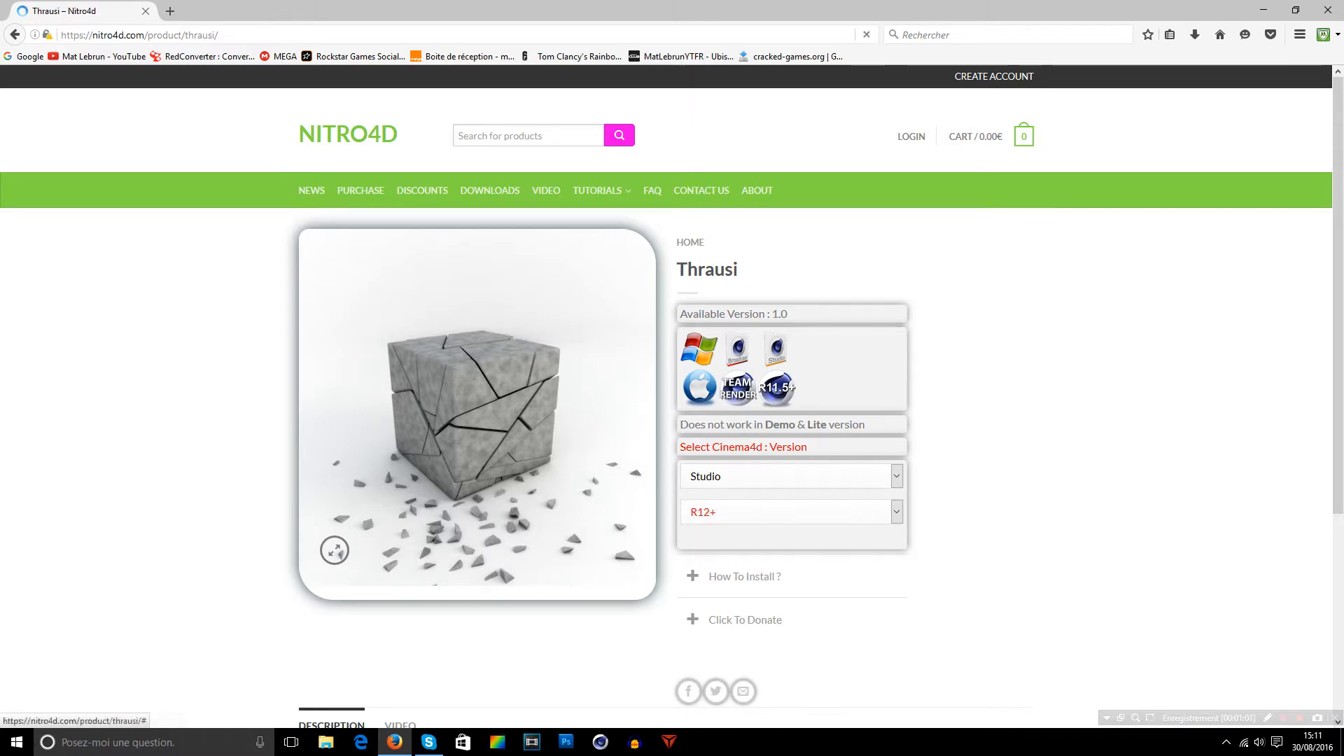
- Download the Thrausi plugin for R12+ and save the file Thrausi-R12andup.zip
scroll(749, 588, down, 2)
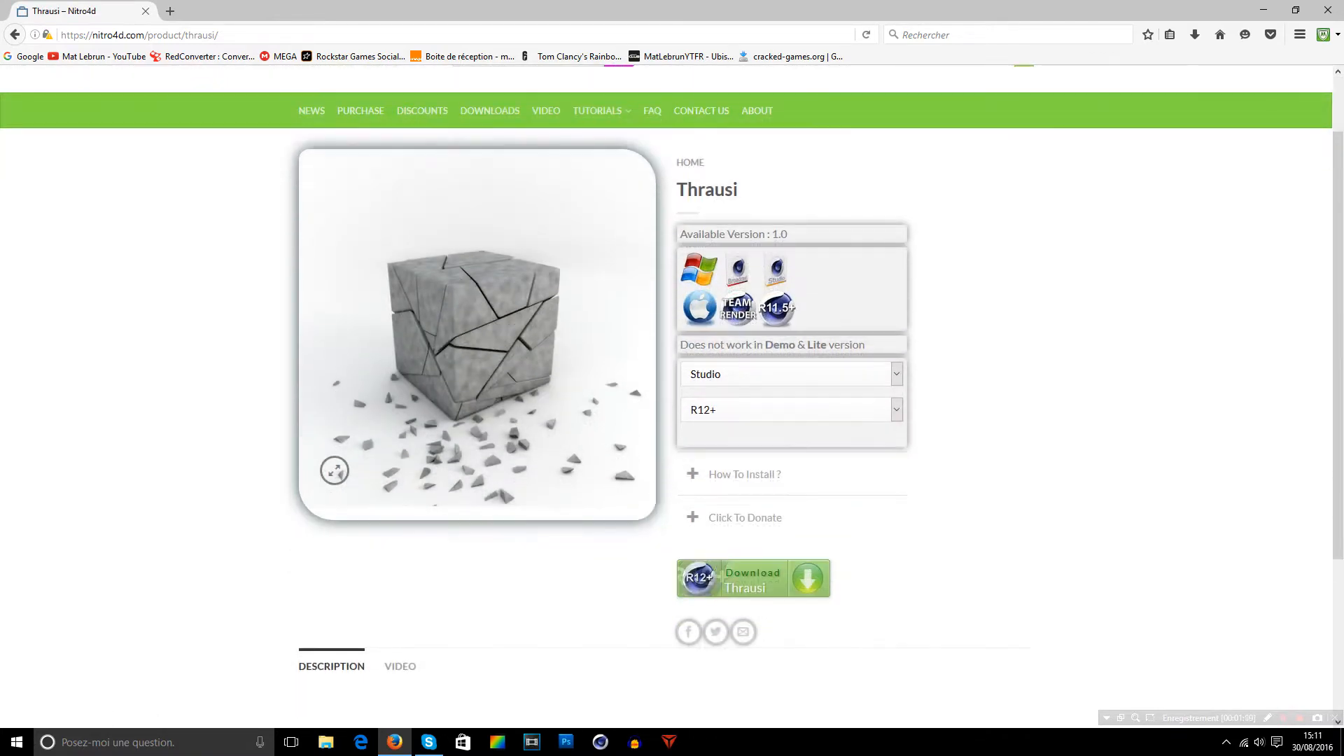
click(748, 581)
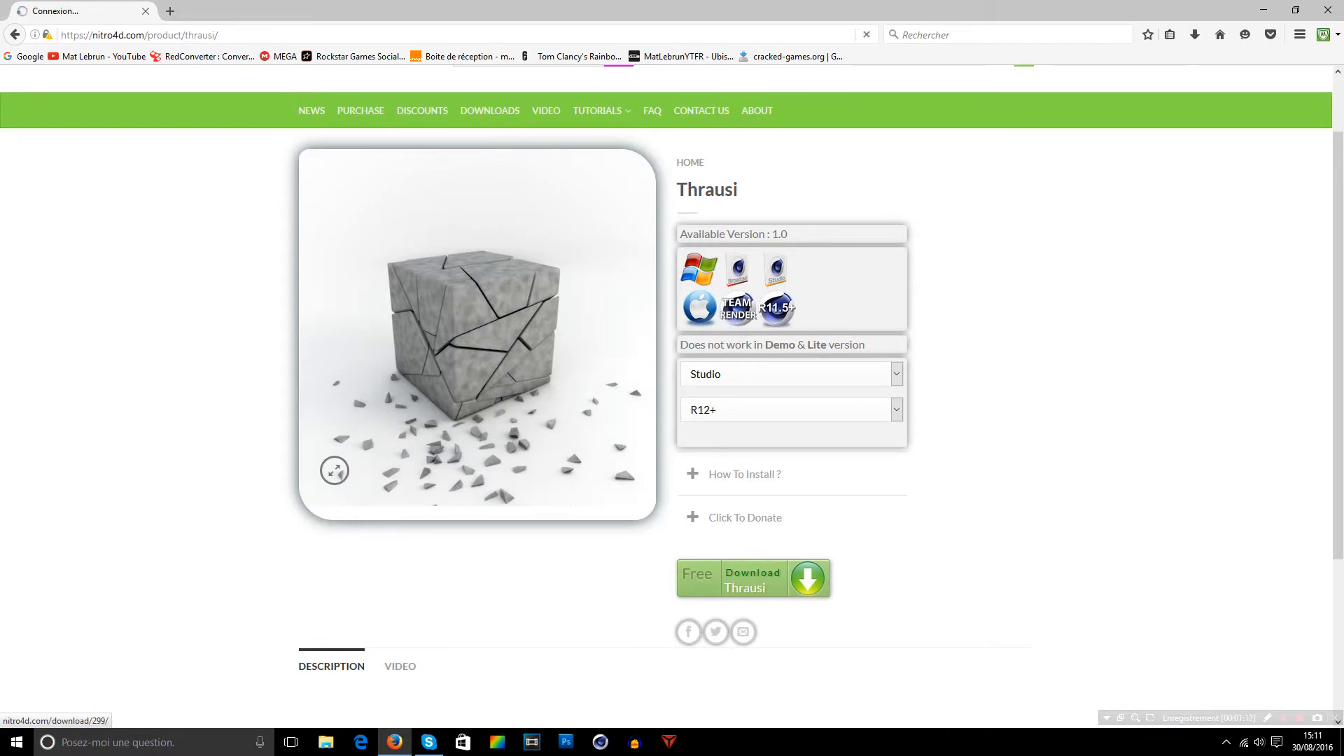
drag(595, 266, 278, 308)
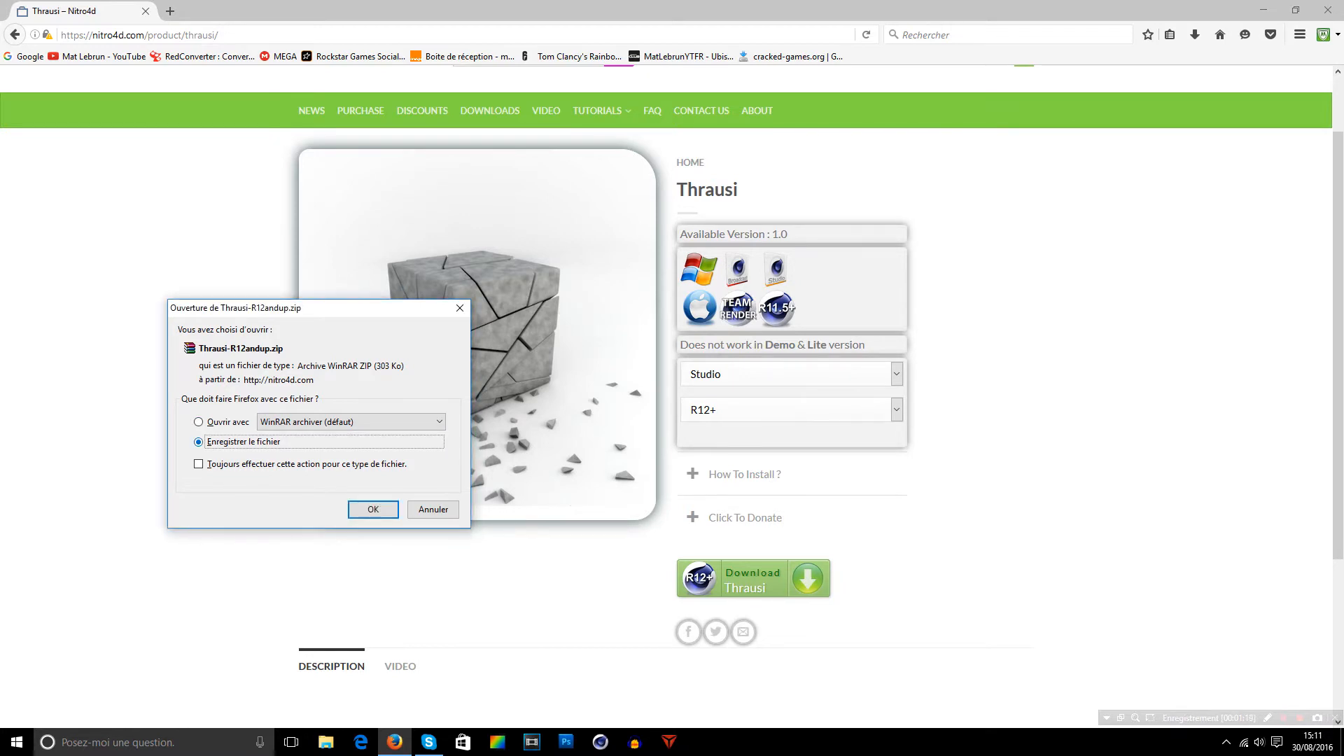
key(Return)
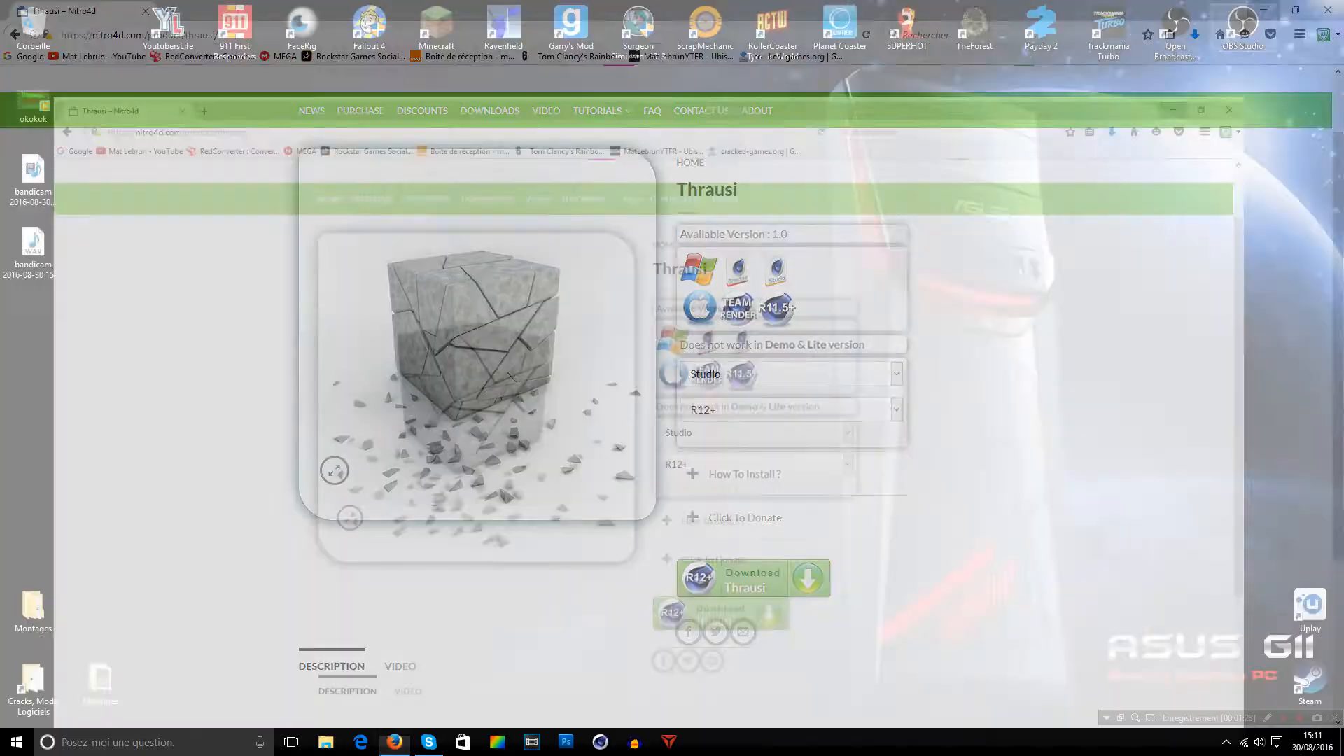
- Show the desktop and open the Téléchargements folder through a Windows search for "telecha"
key(super+d)
click(140, 742)
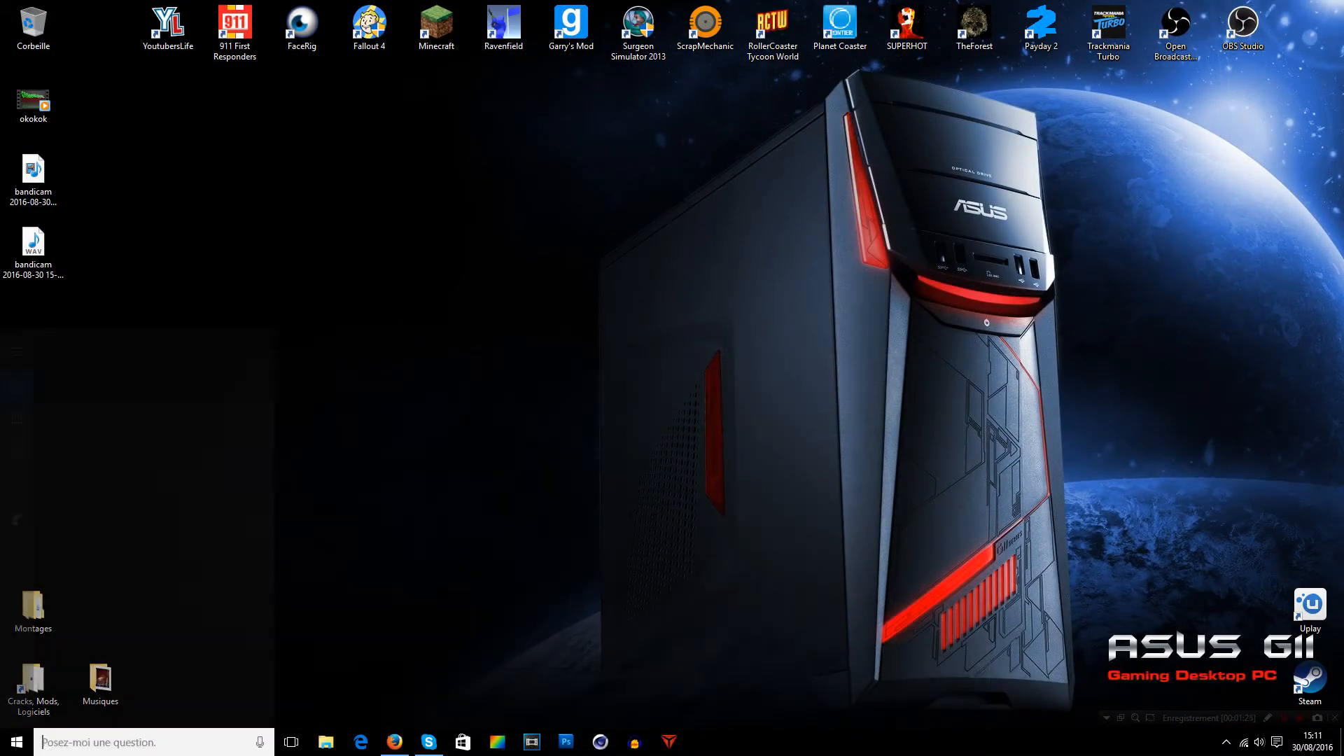
text(tele)
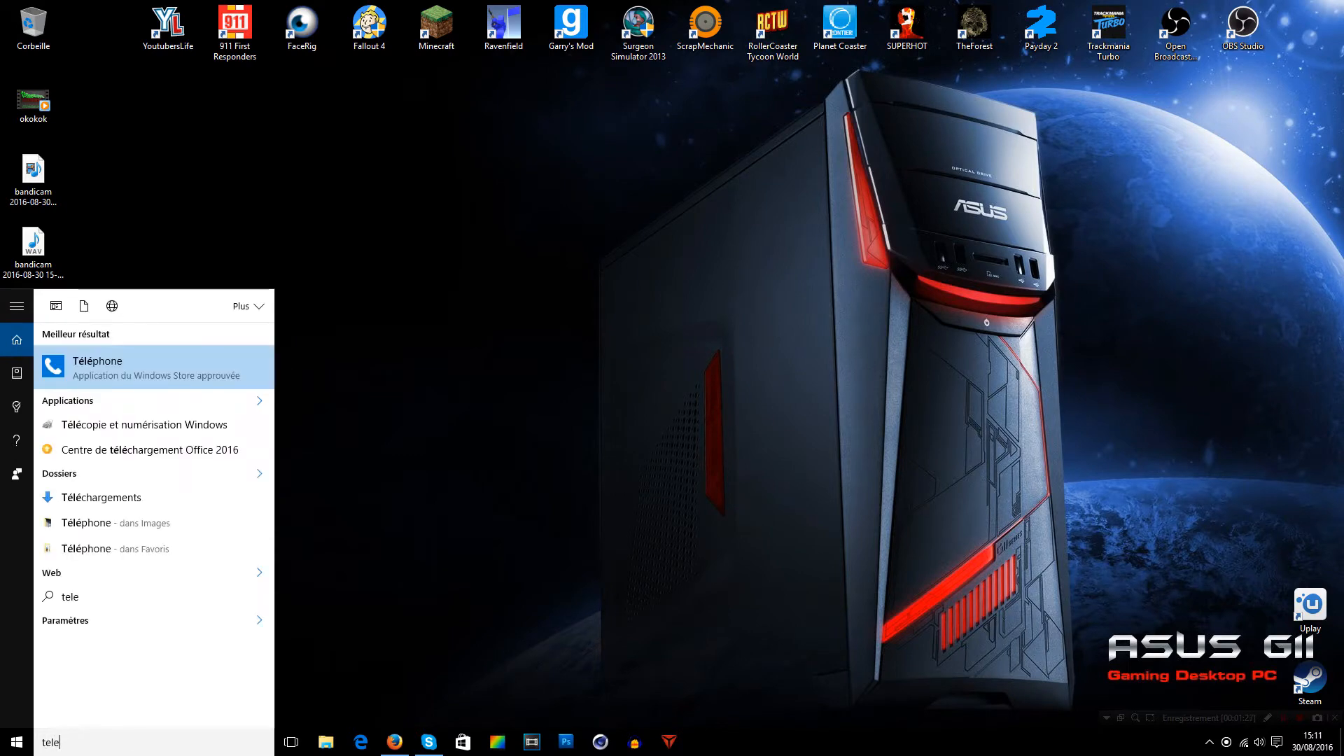
text(cha)
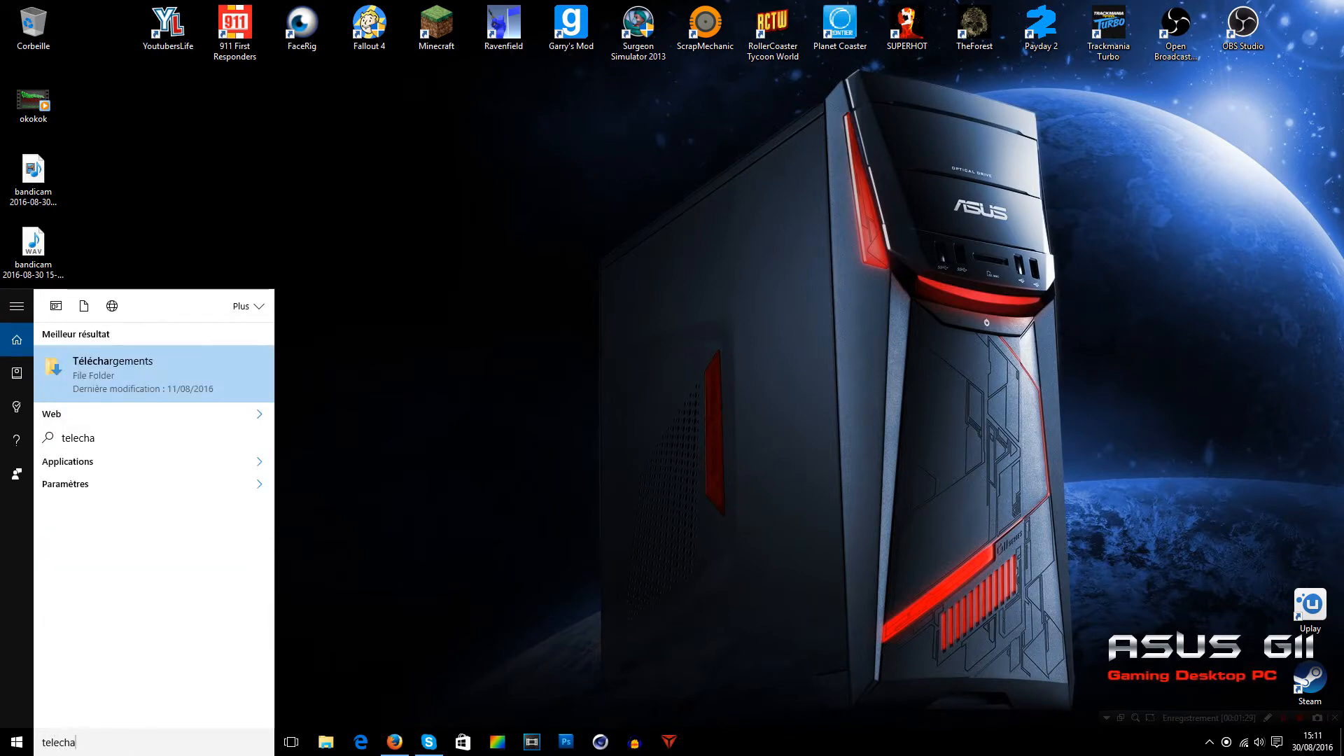
key(Return)
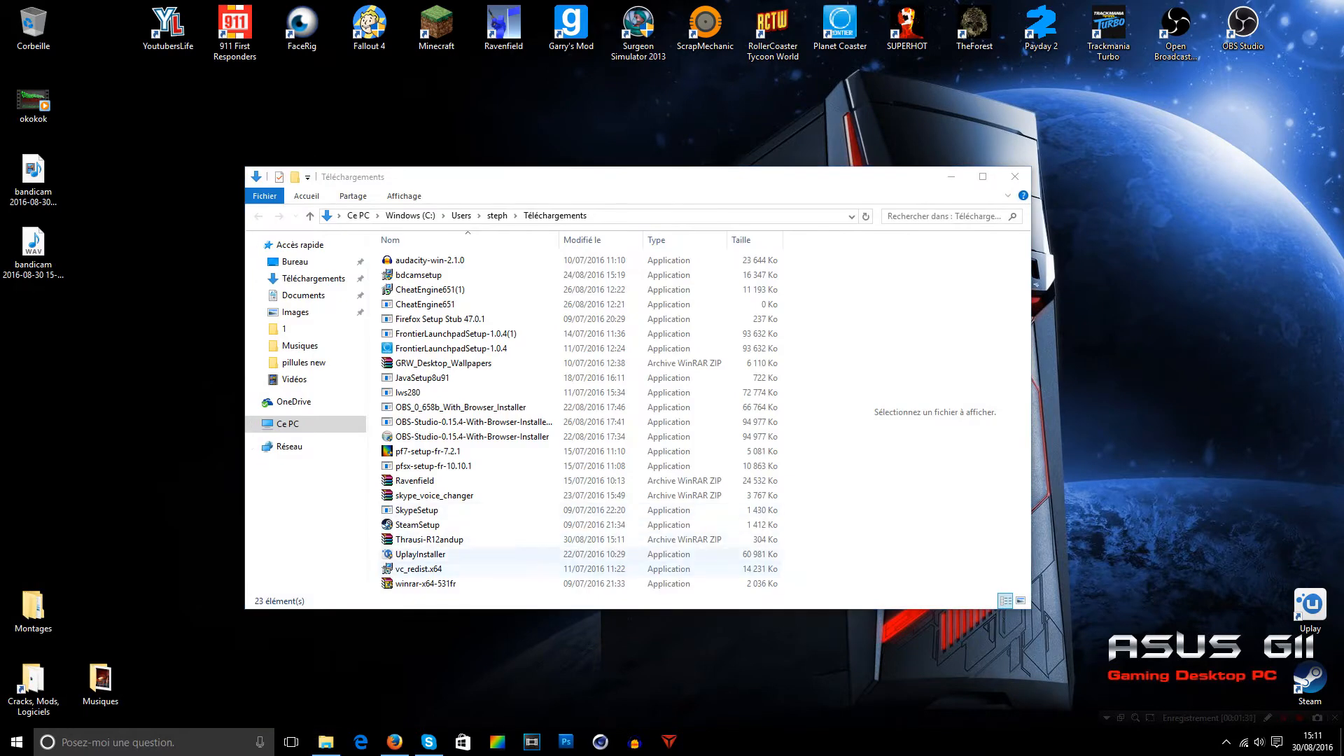
- Move the Thrausi-R12andup archive onto an empty area of the desktop and close the Téléchargements folder
drag(448, 540, 109, 452)
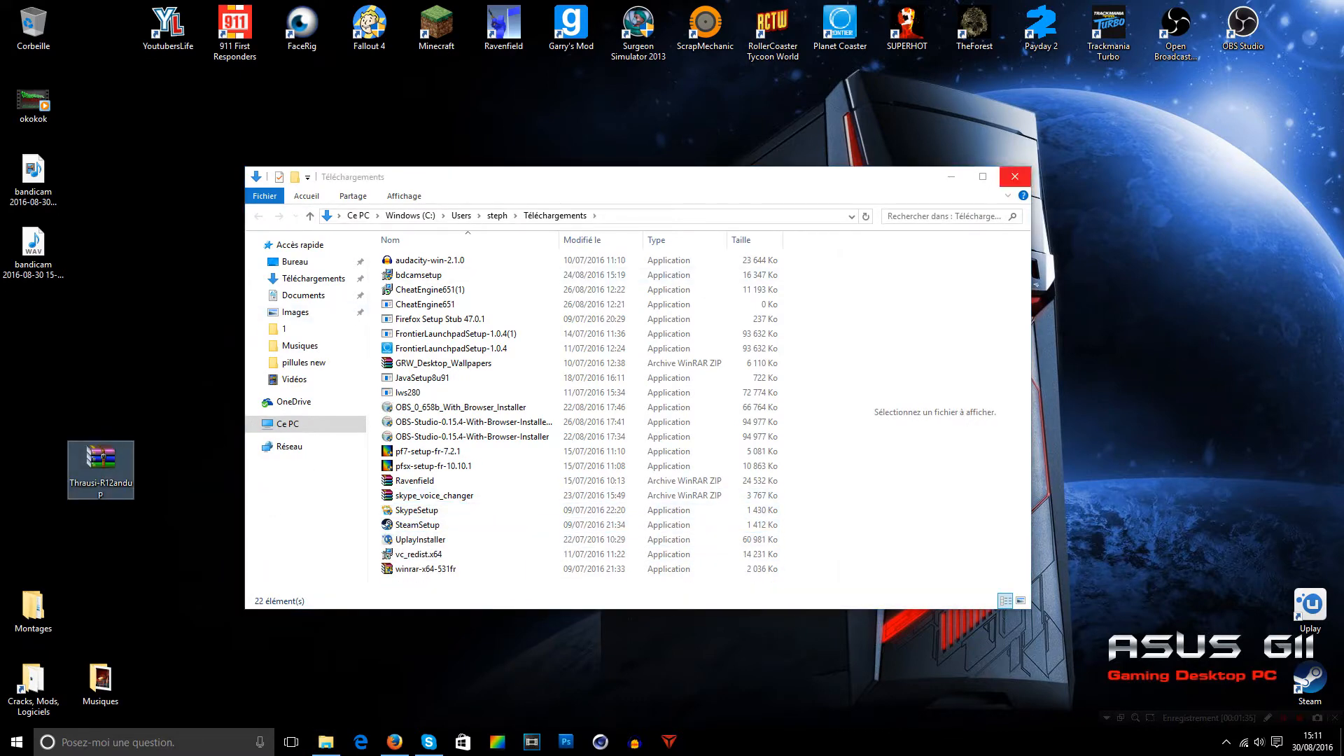
click(1014, 176)
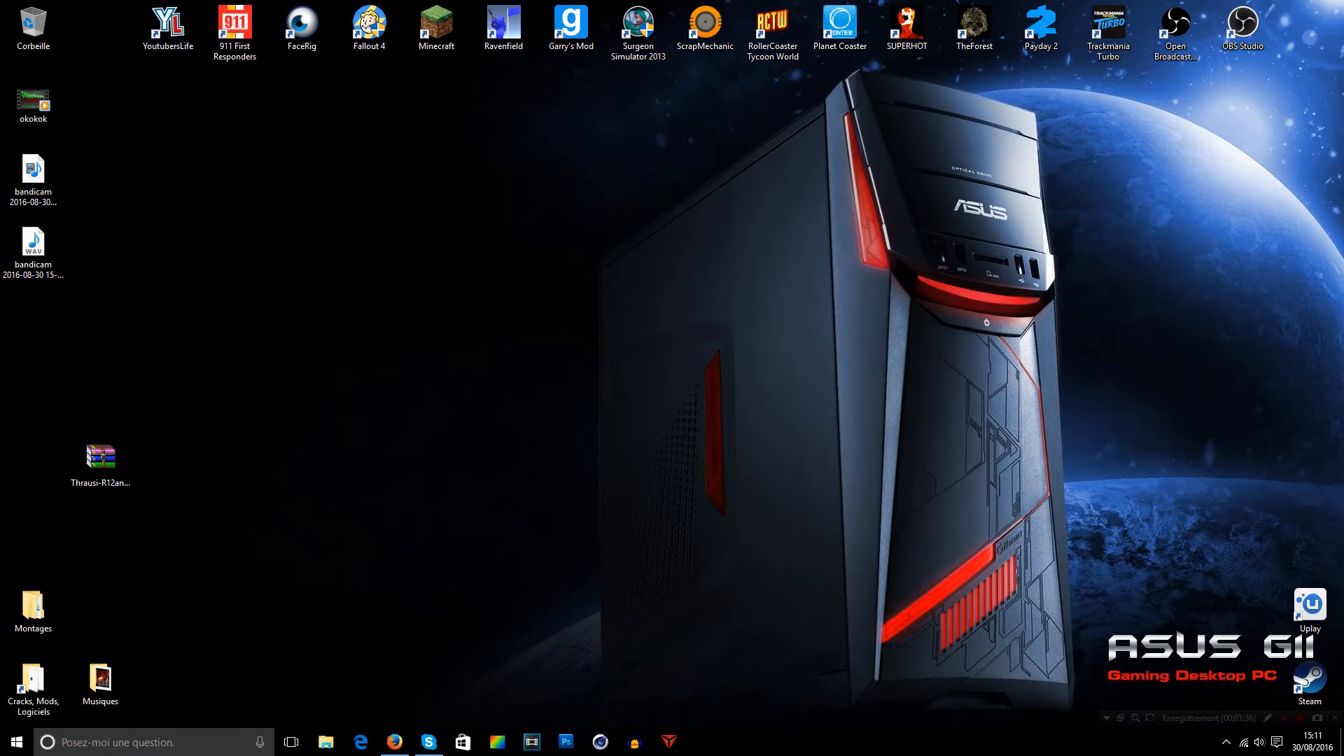
drag(100, 458, 434, 171)
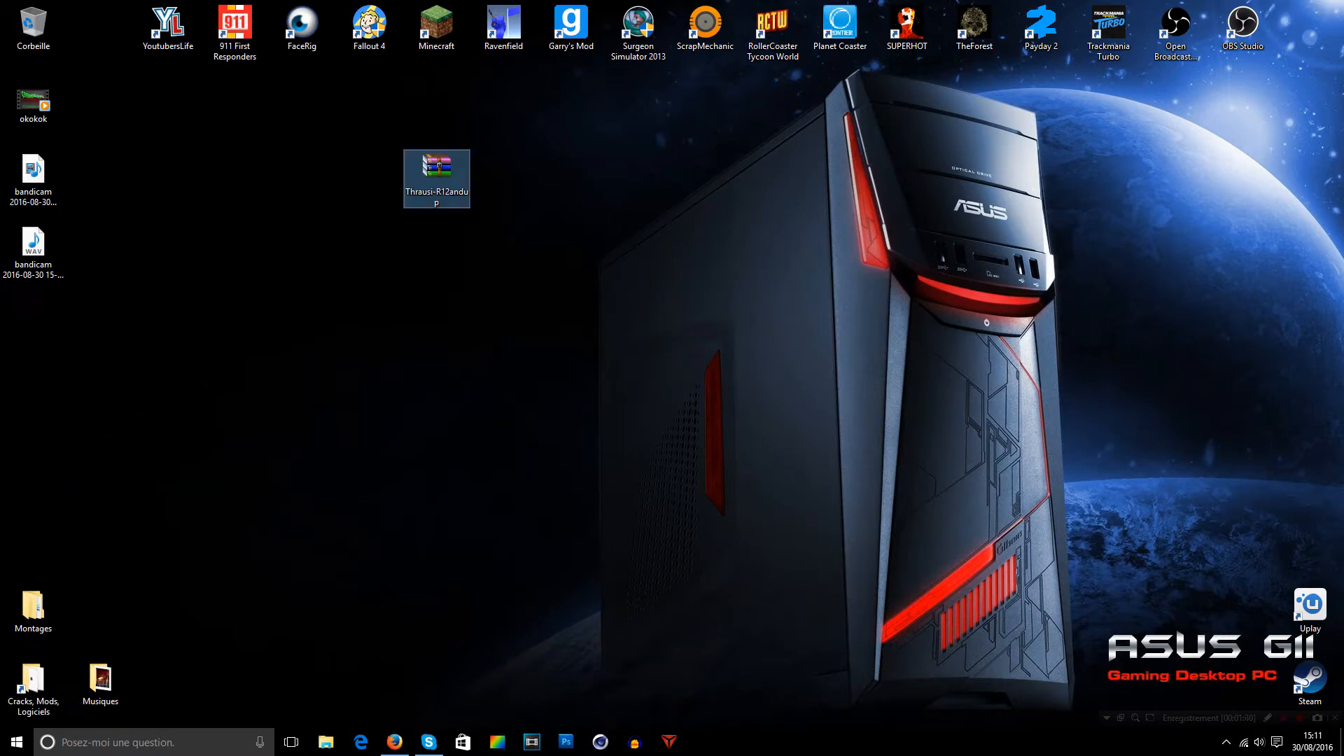
- Open the Thrausi-R12andup archive in WinRAR and examine the res folder with its icon and logo subfolders
double_click(435, 172)
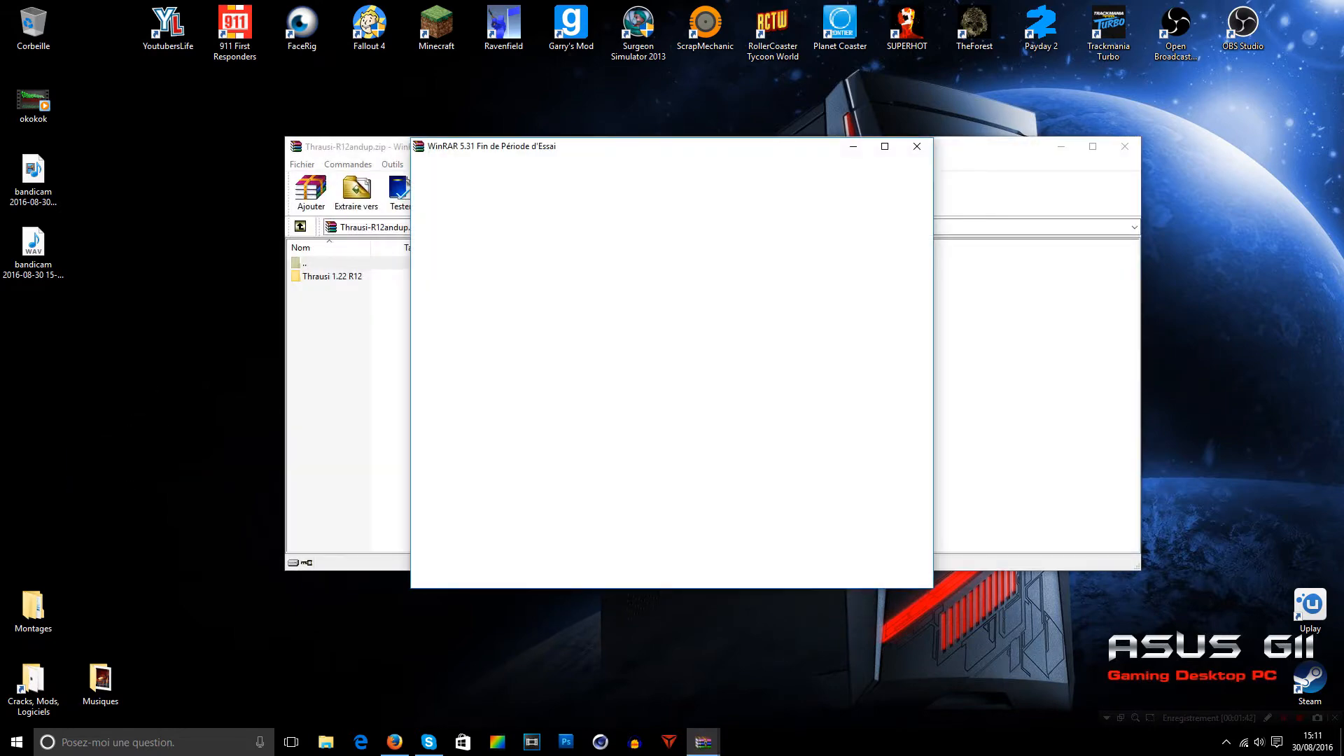
click(917, 146)
double_click(331, 276)
double_click(332, 277)
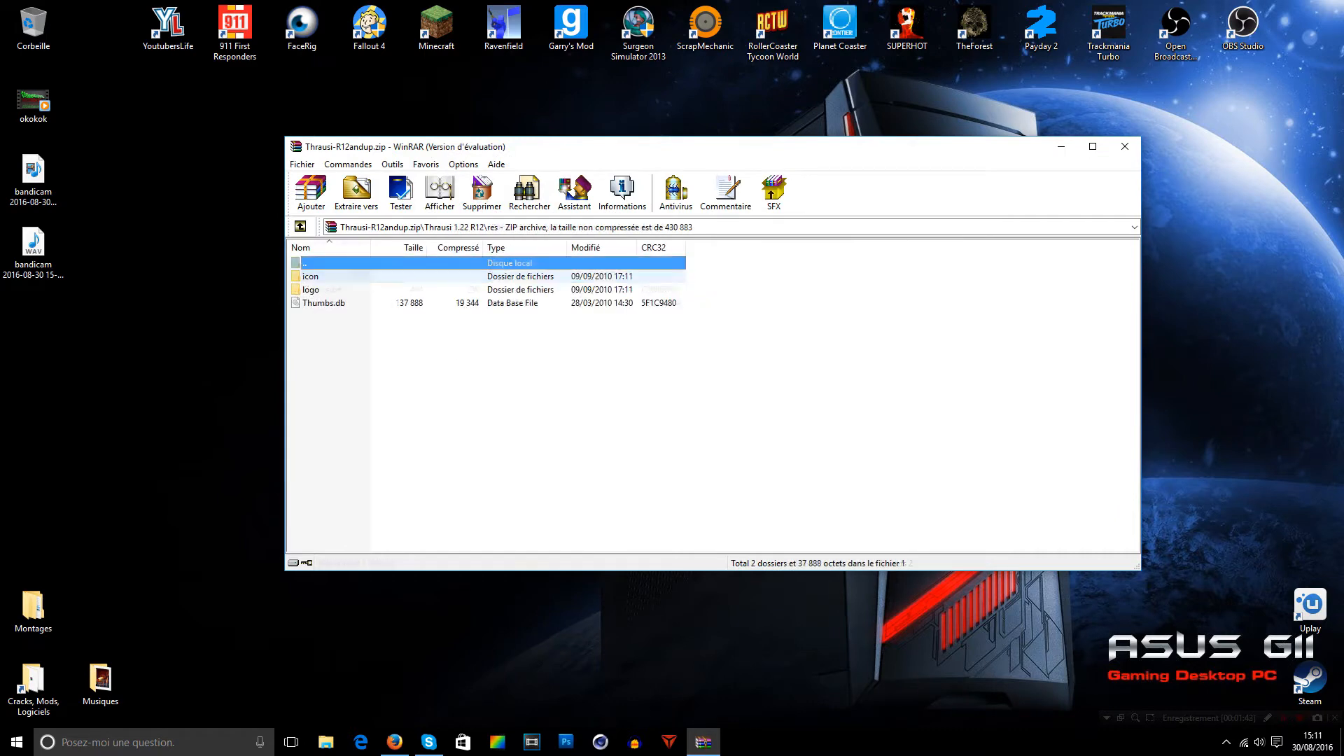
double_click(332, 276)
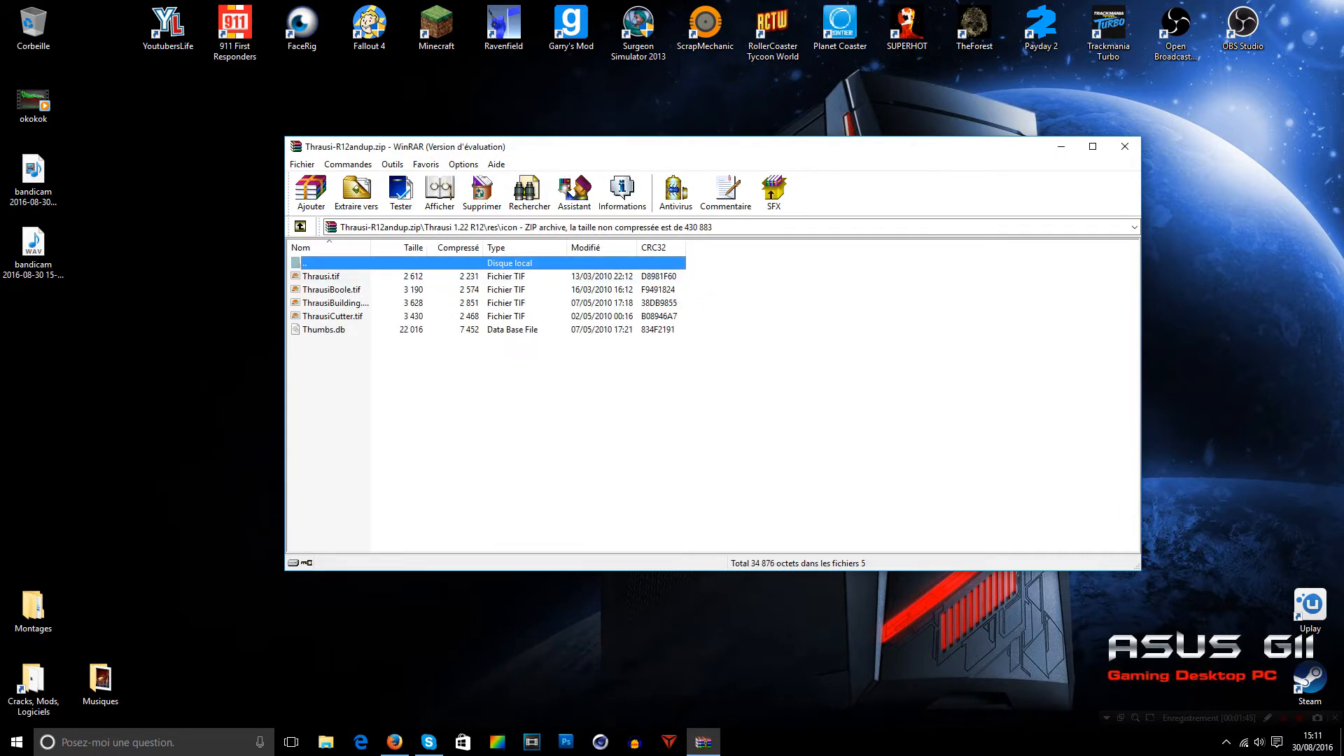
double_click(331, 263)
double_click(332, 290)
key(BackSpace)
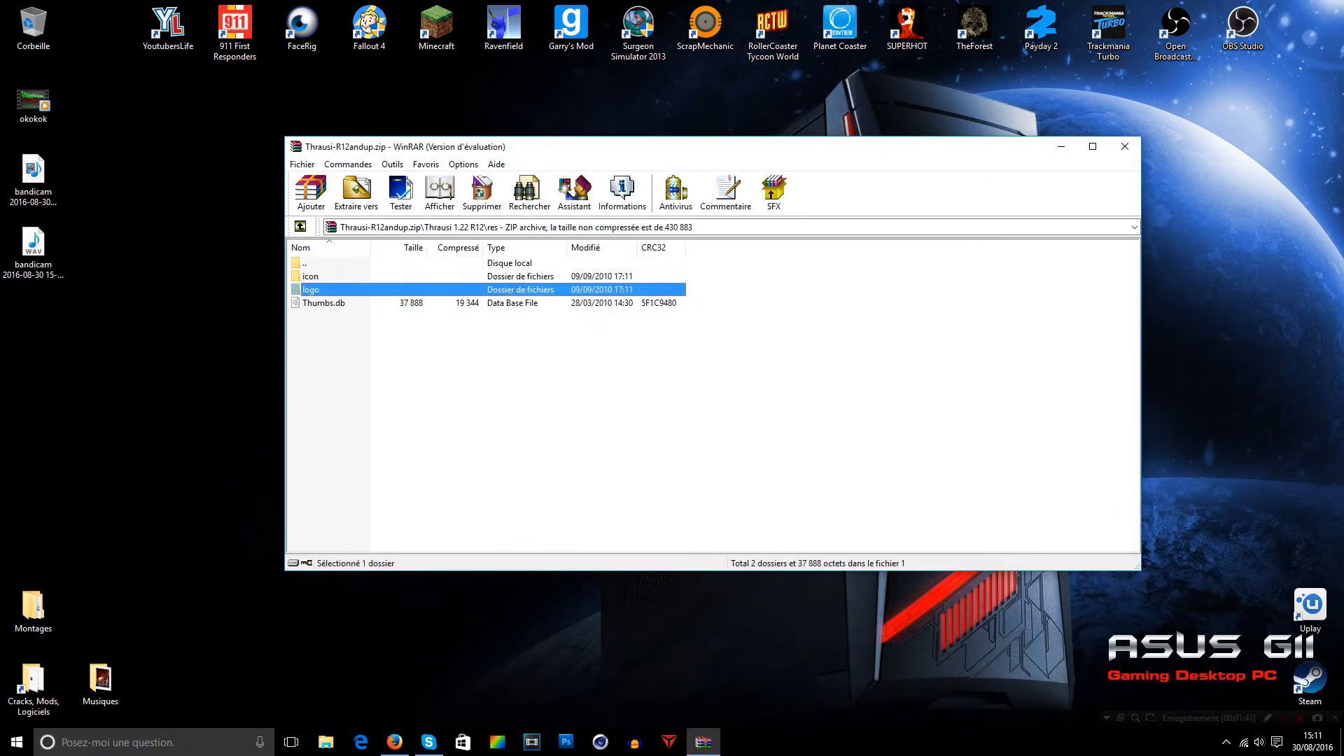
key(BackSpace)
key(BackSpace)
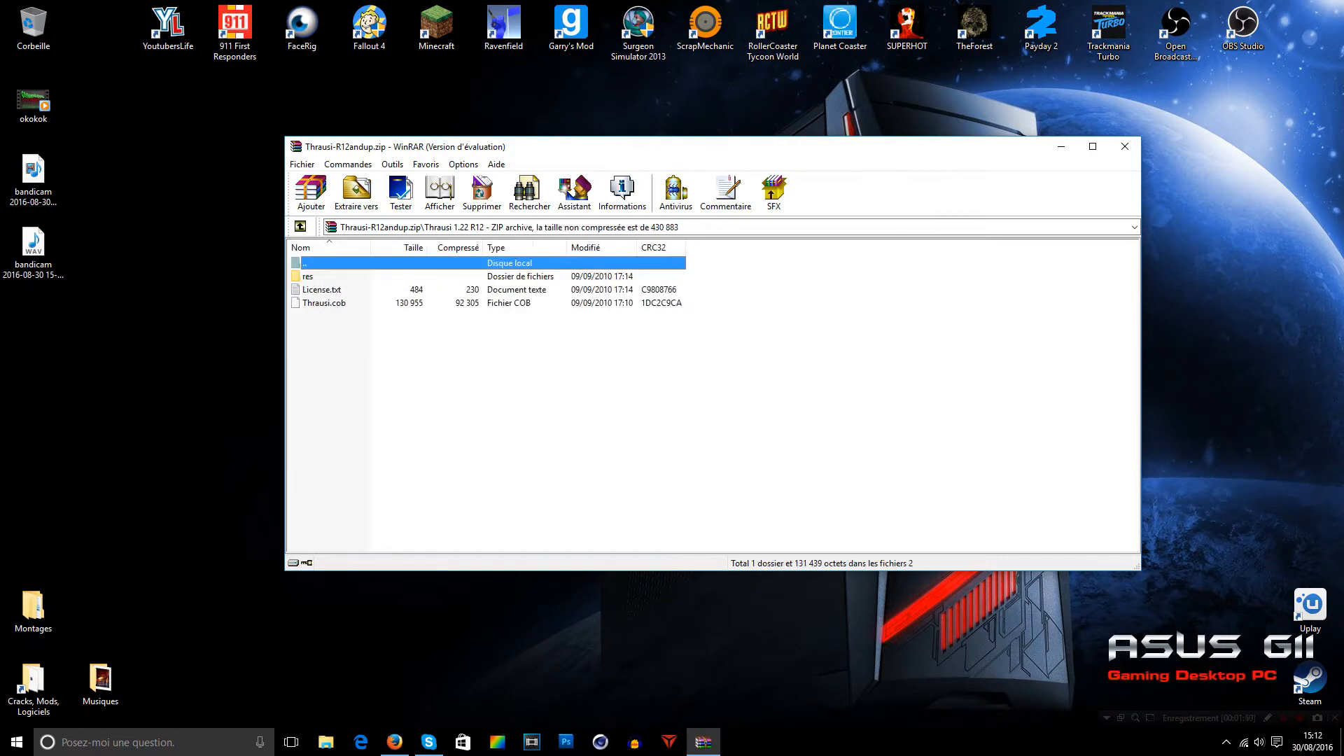
- Read License.txt in the archive's Thrausi 1.22 R12 folder, and close both the text file and the archive
key(Return)
key(Down)
key(Down)
key(Return)
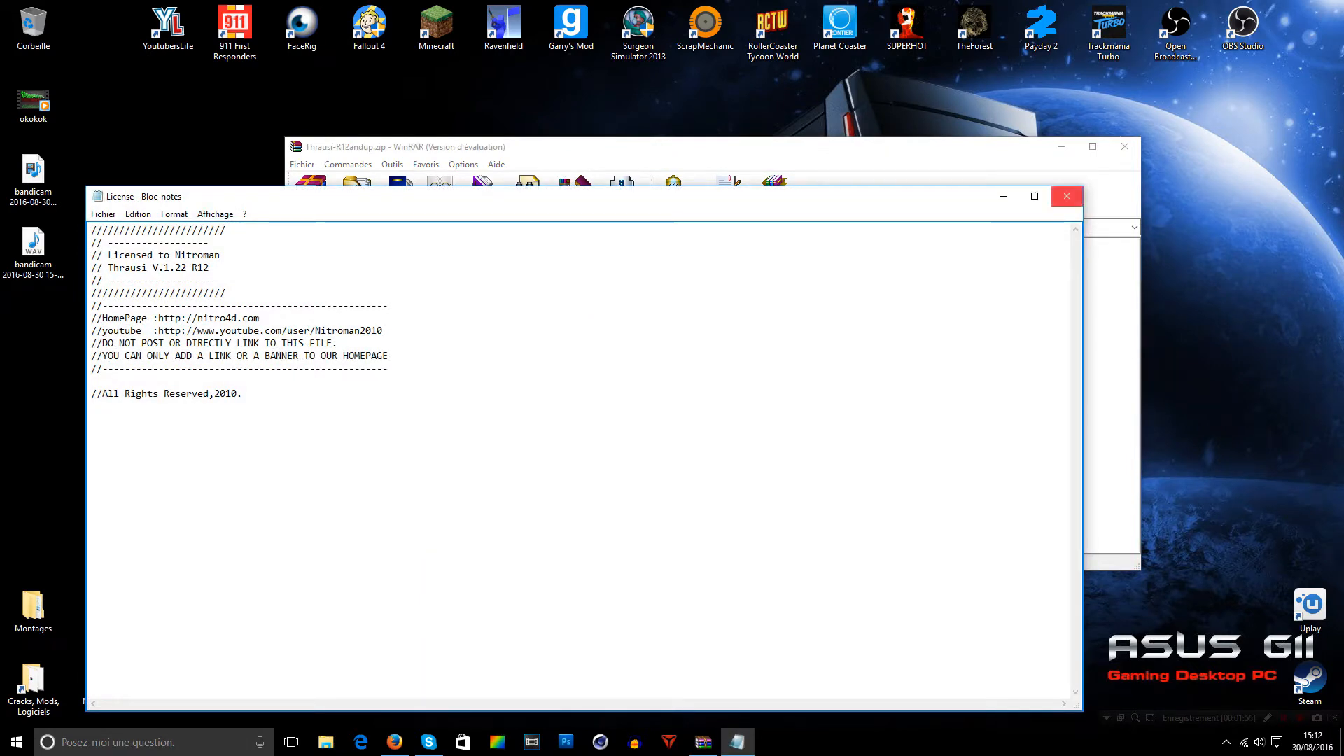
click(1067, 196)
key(BackSpace)
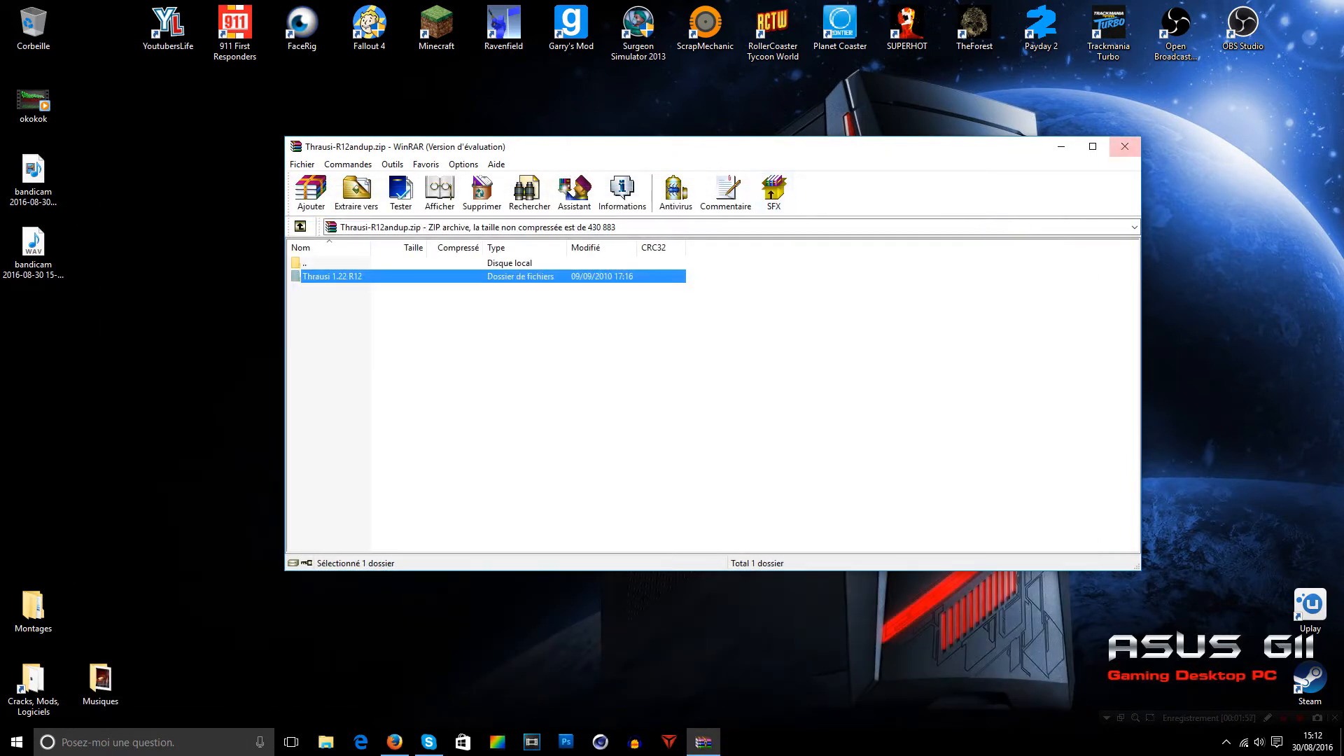
click(1125, 146)
- Extract the Thrausi-R12andup archive to the desktop, with the Thrausi 1.22 R12 folder placed below it, and check the folder's contents
right_click(440, 168)
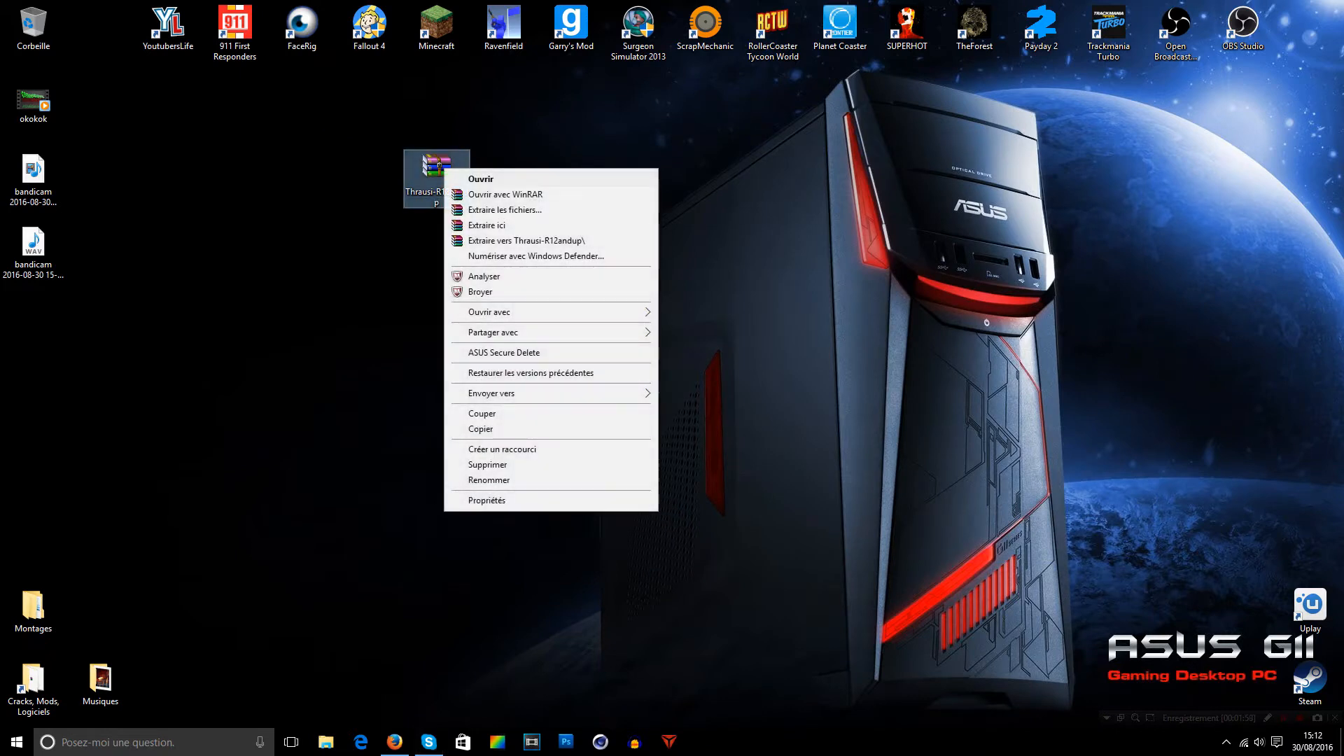
click(448, 225)
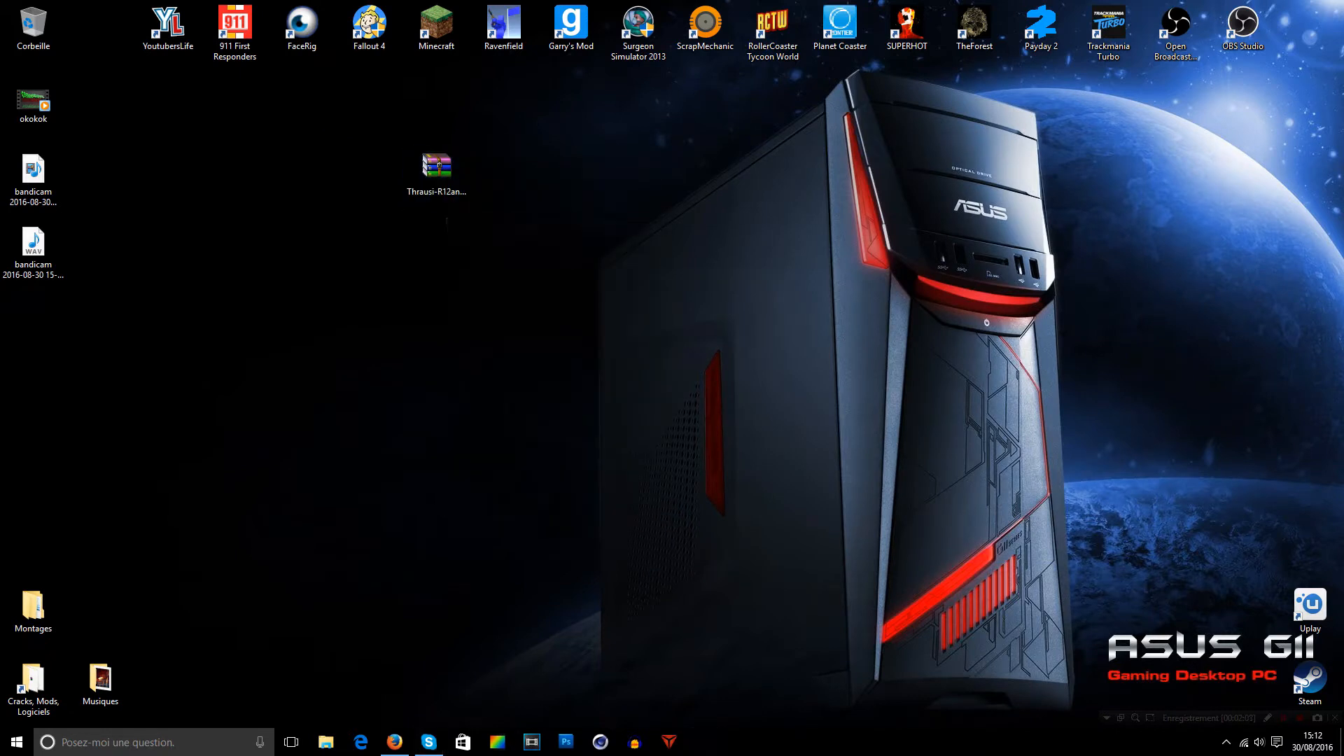
drag(33, 315, 420, 265)
double_click(436, 243)
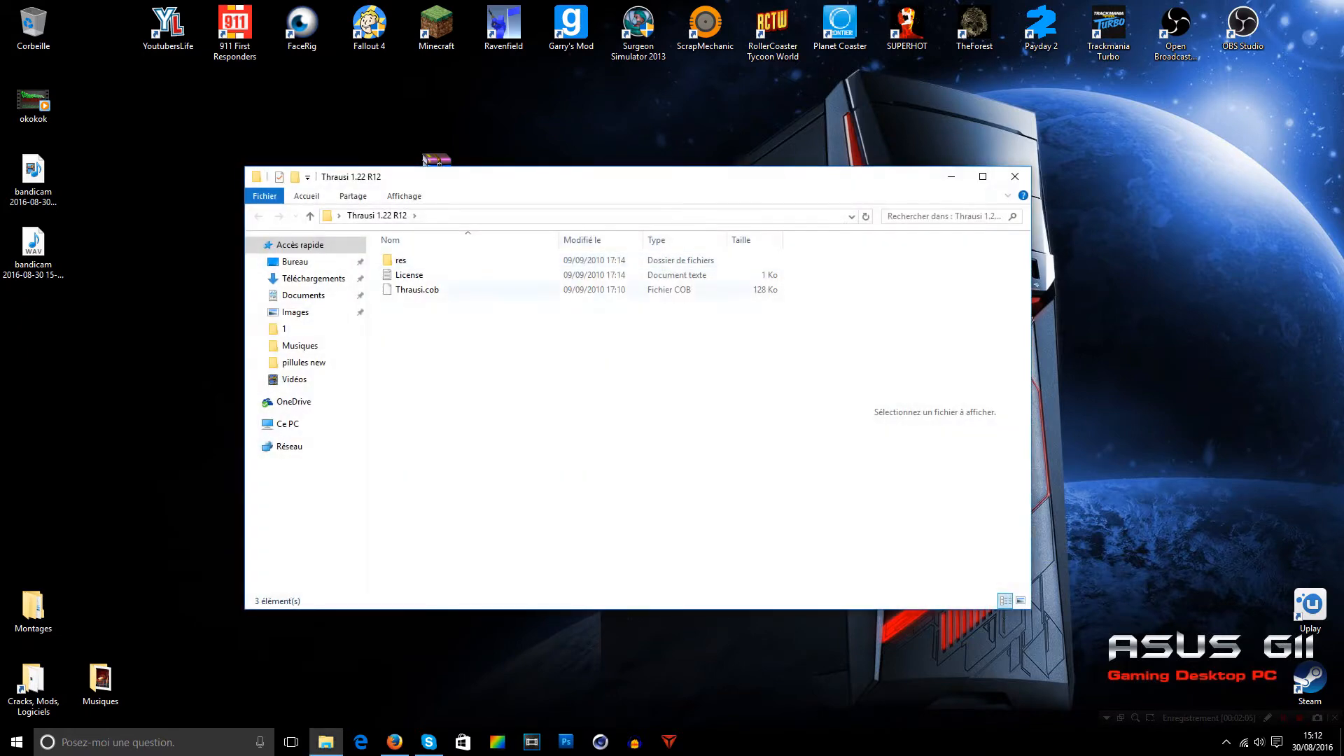
click(1014, 175)
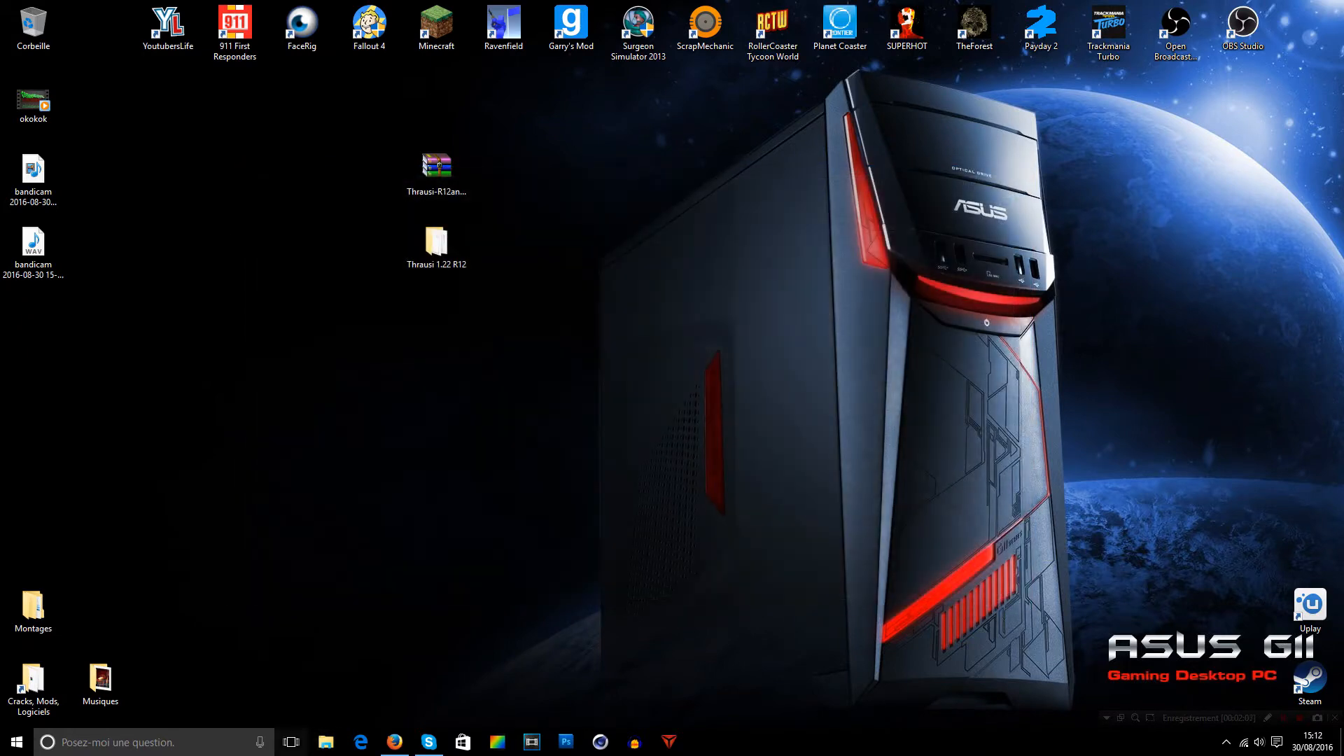
- Open the plugins folder of CINEMA 4D R14 under MAXON in Programmes on drive C:, and place its window beside the Thrausi desktop icons
click(325, 742)
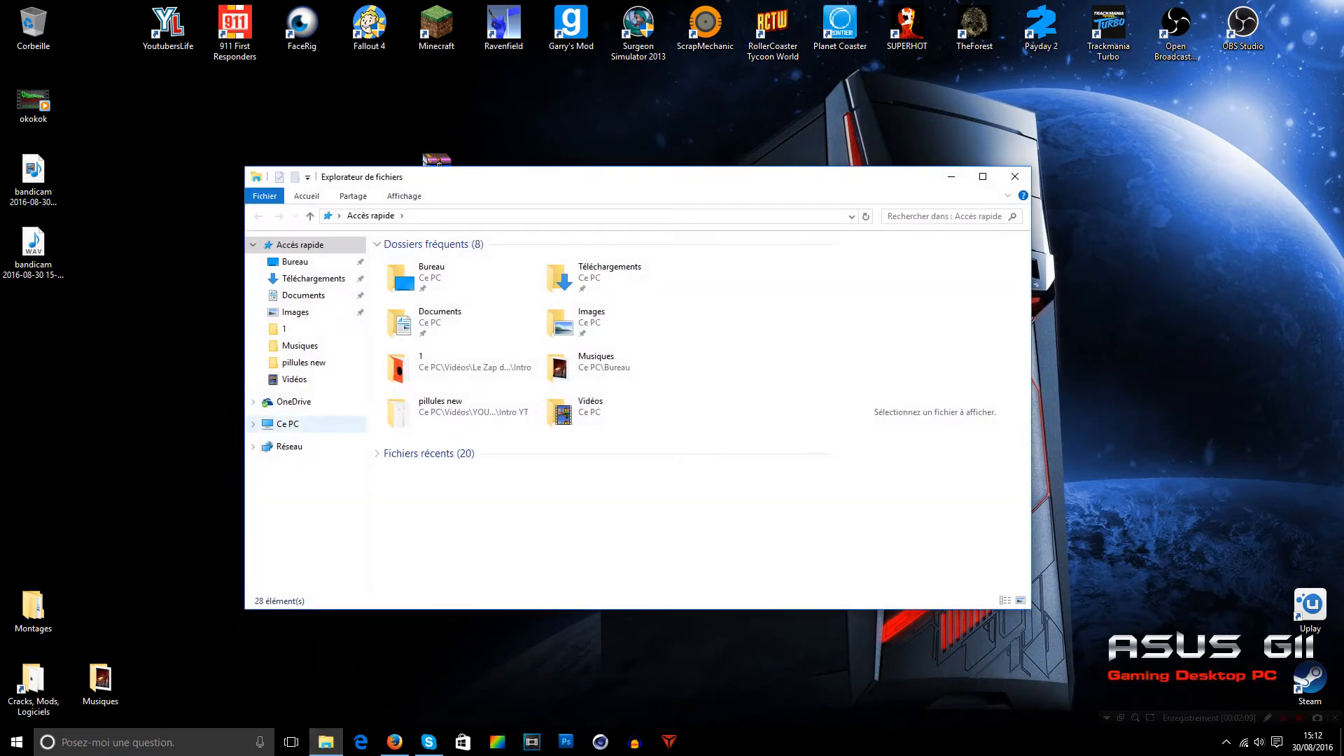
click(287, 424)
double_click(448, 407)
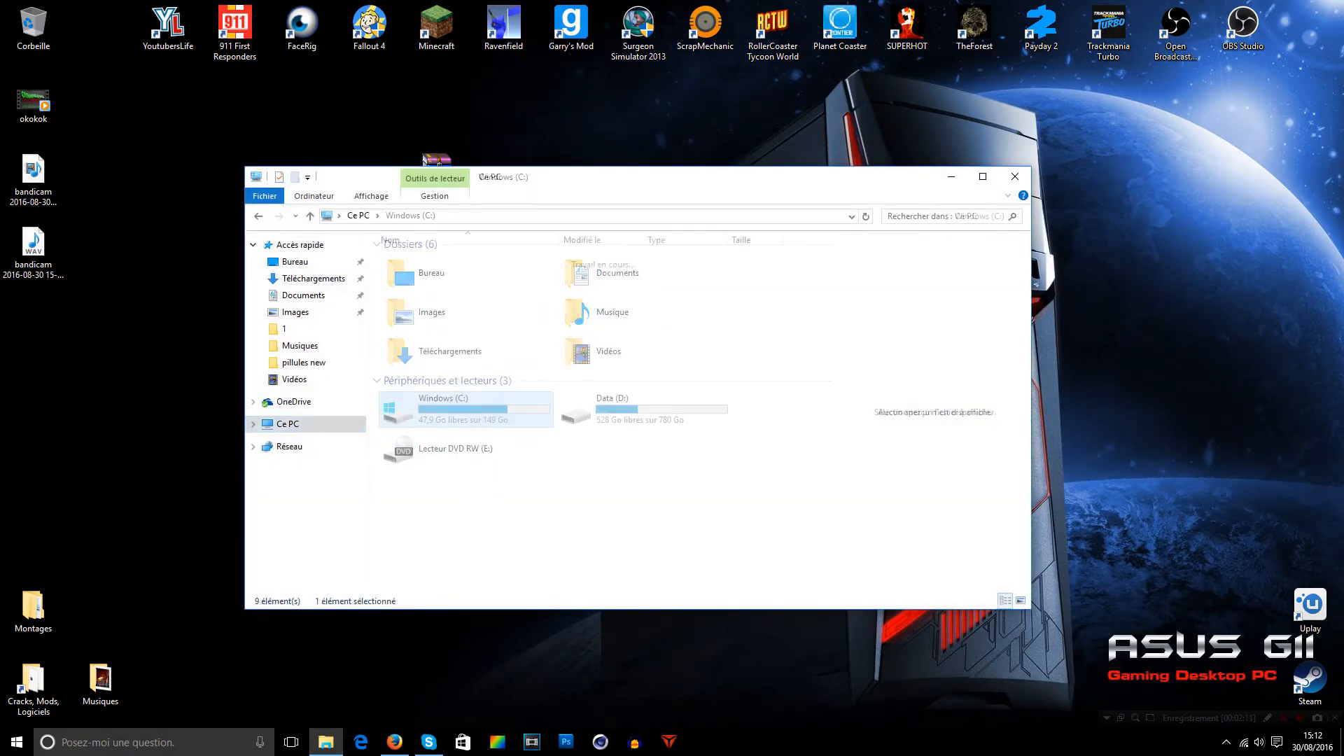
double_click(420, 304)
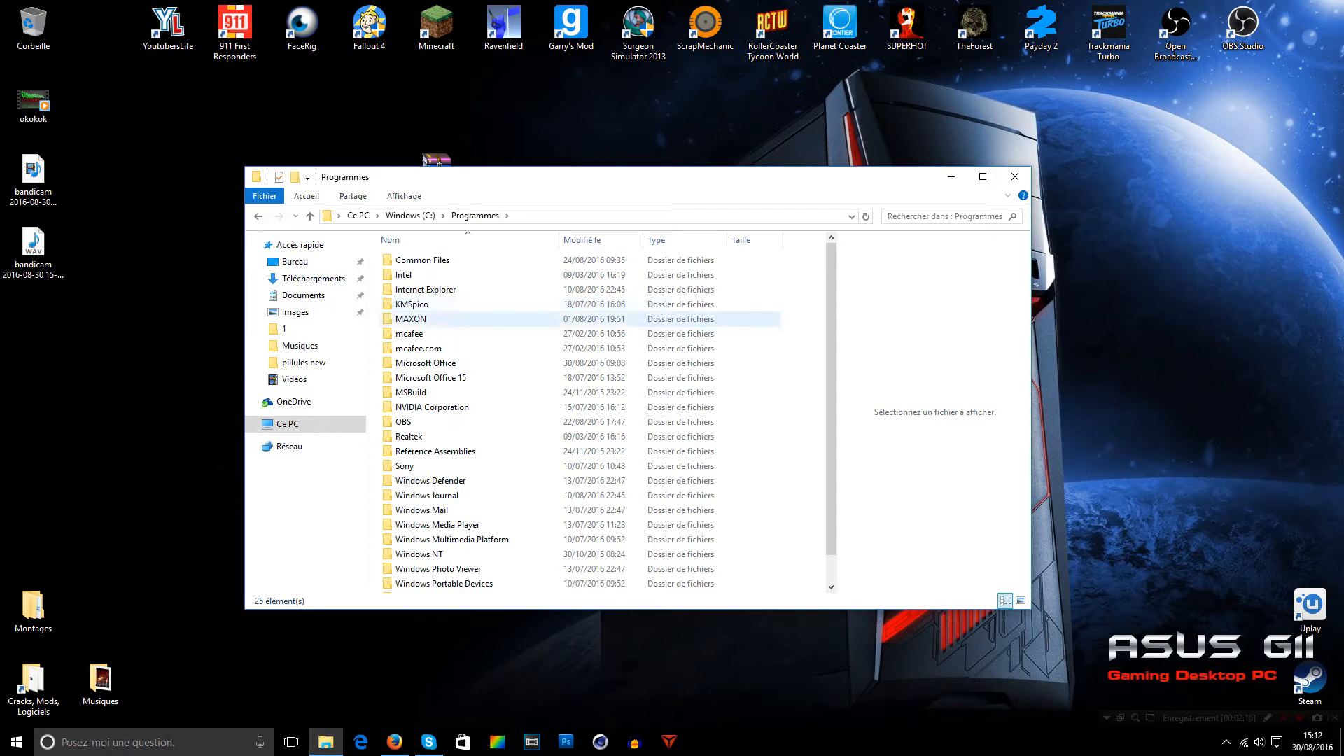
double_click(420, 318)
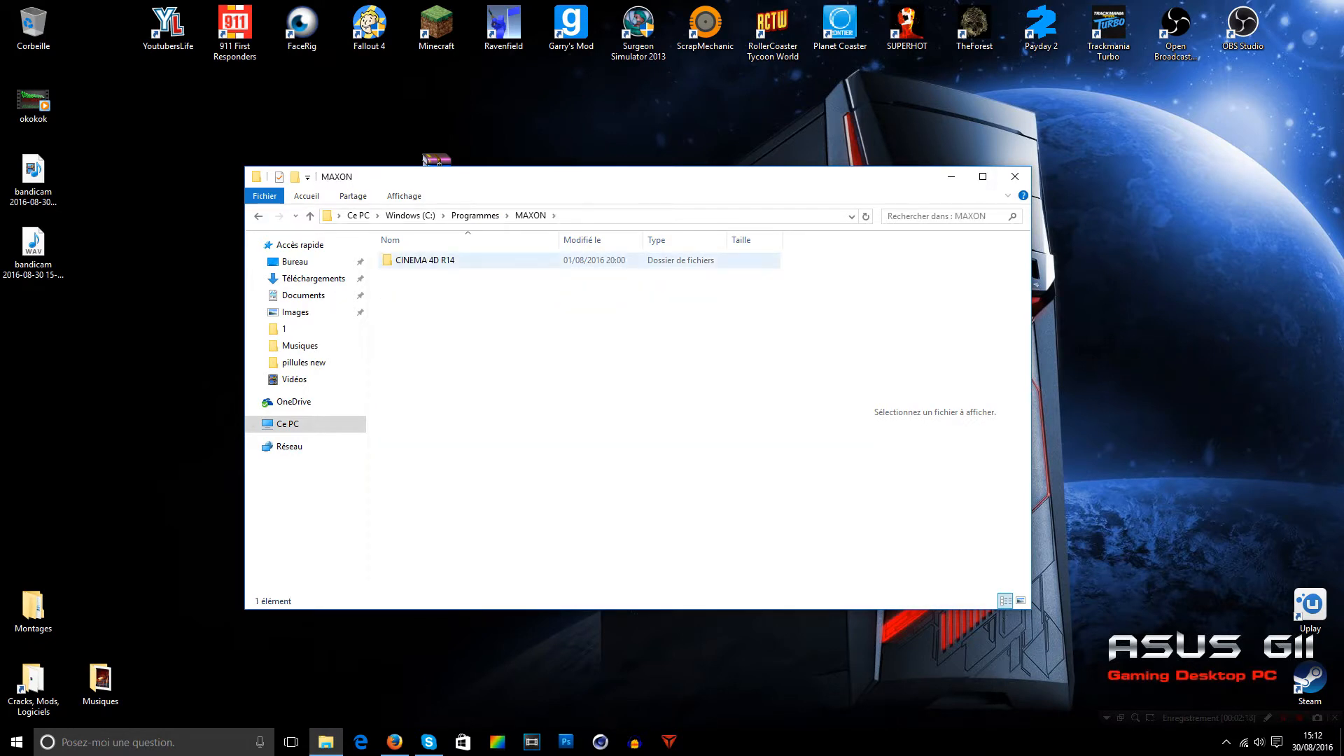
double_click(420, 260)
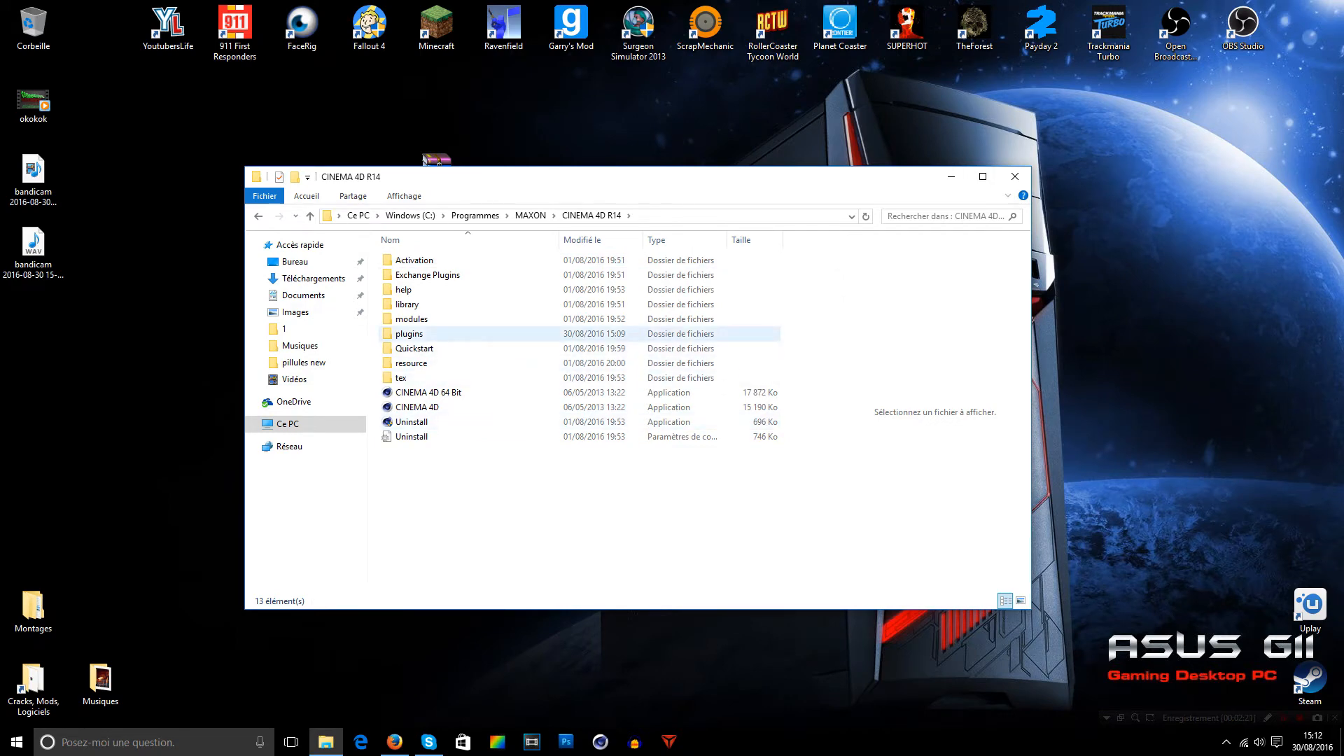
double_click(411, 318)
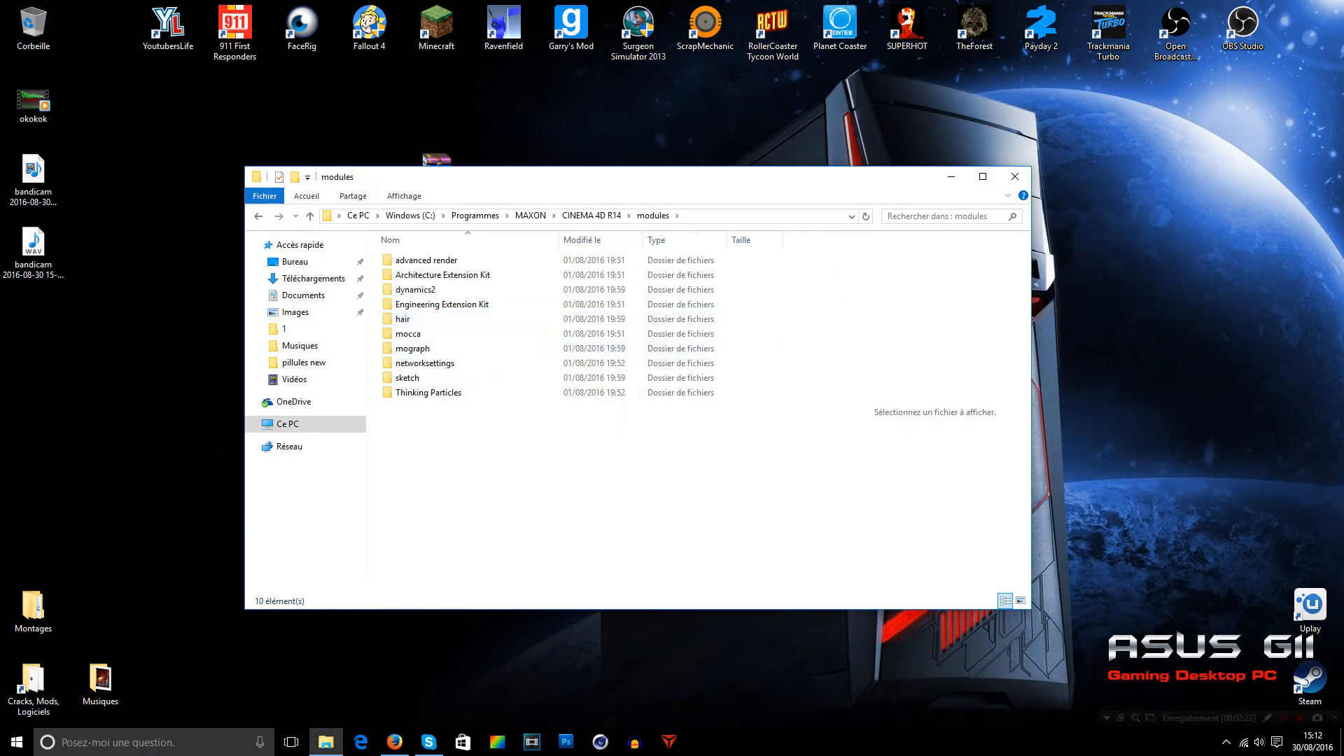
key(BackSpace)
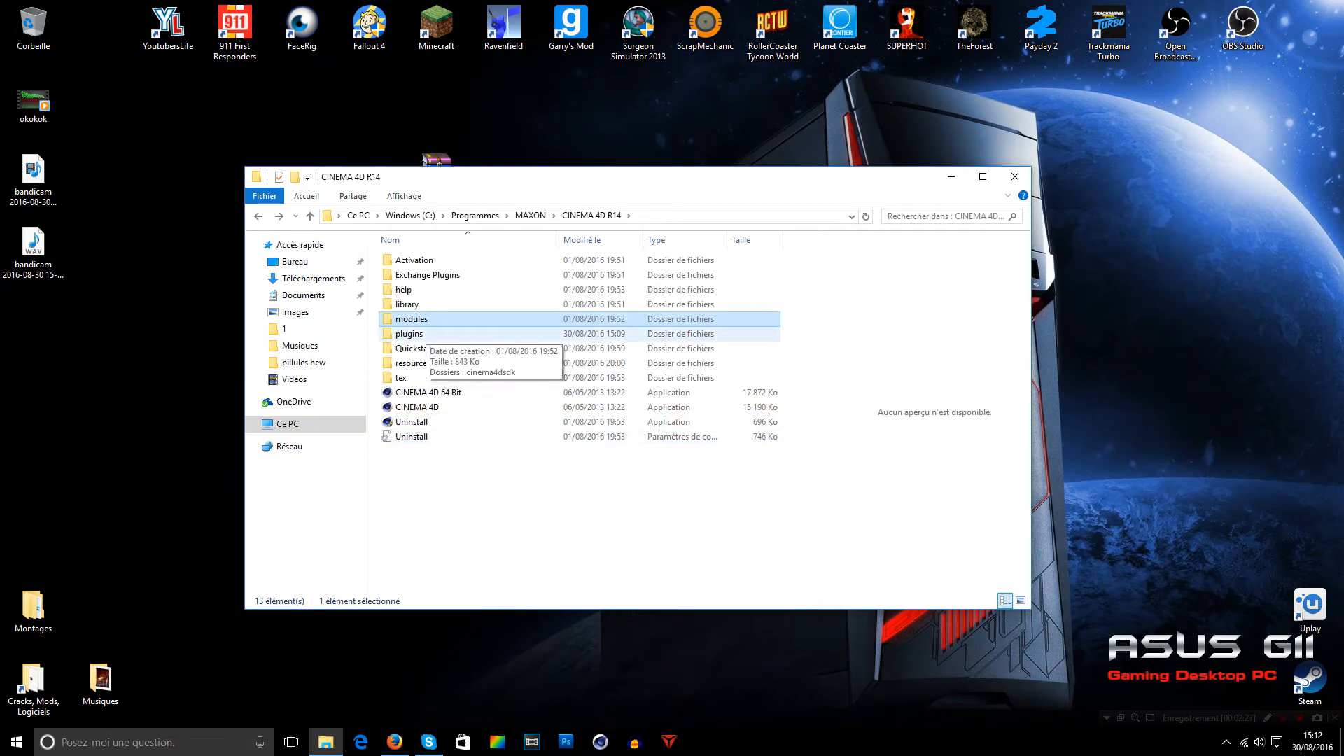
double_click(409, 334)
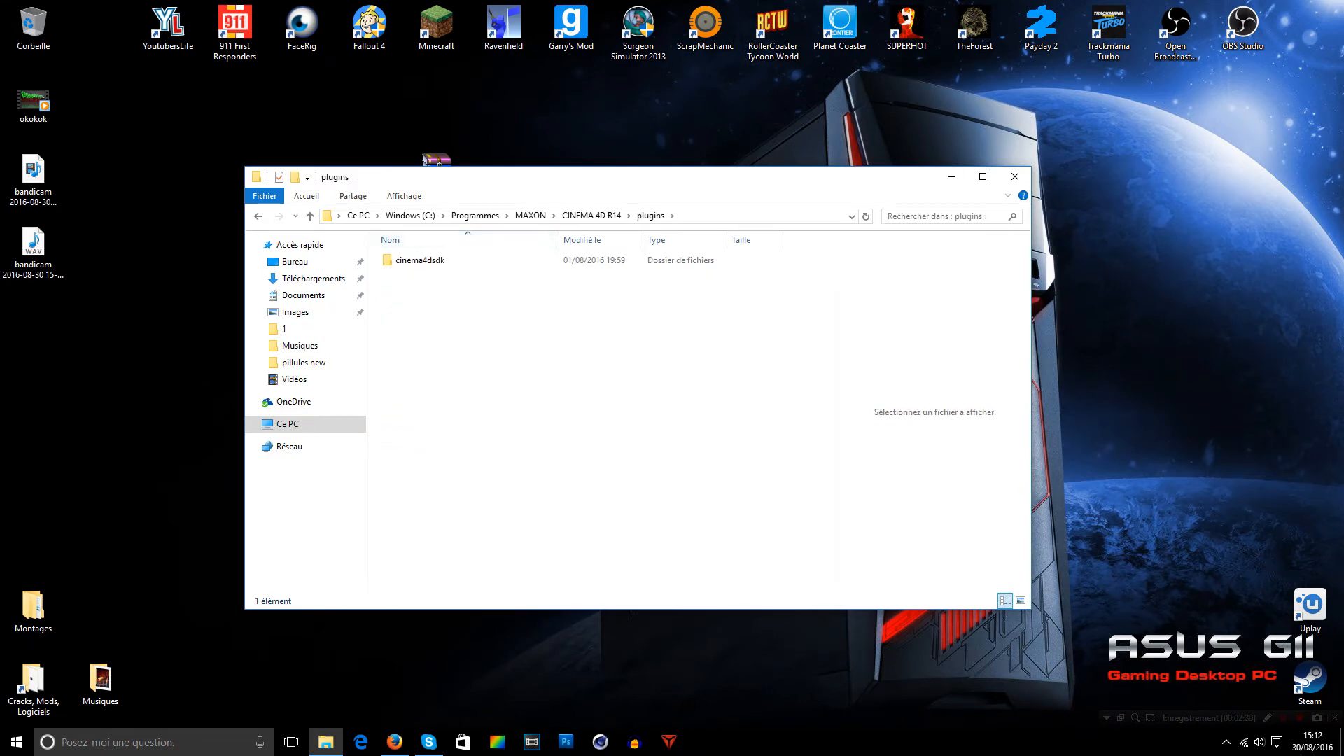
drag(476, 177, 770, 154)
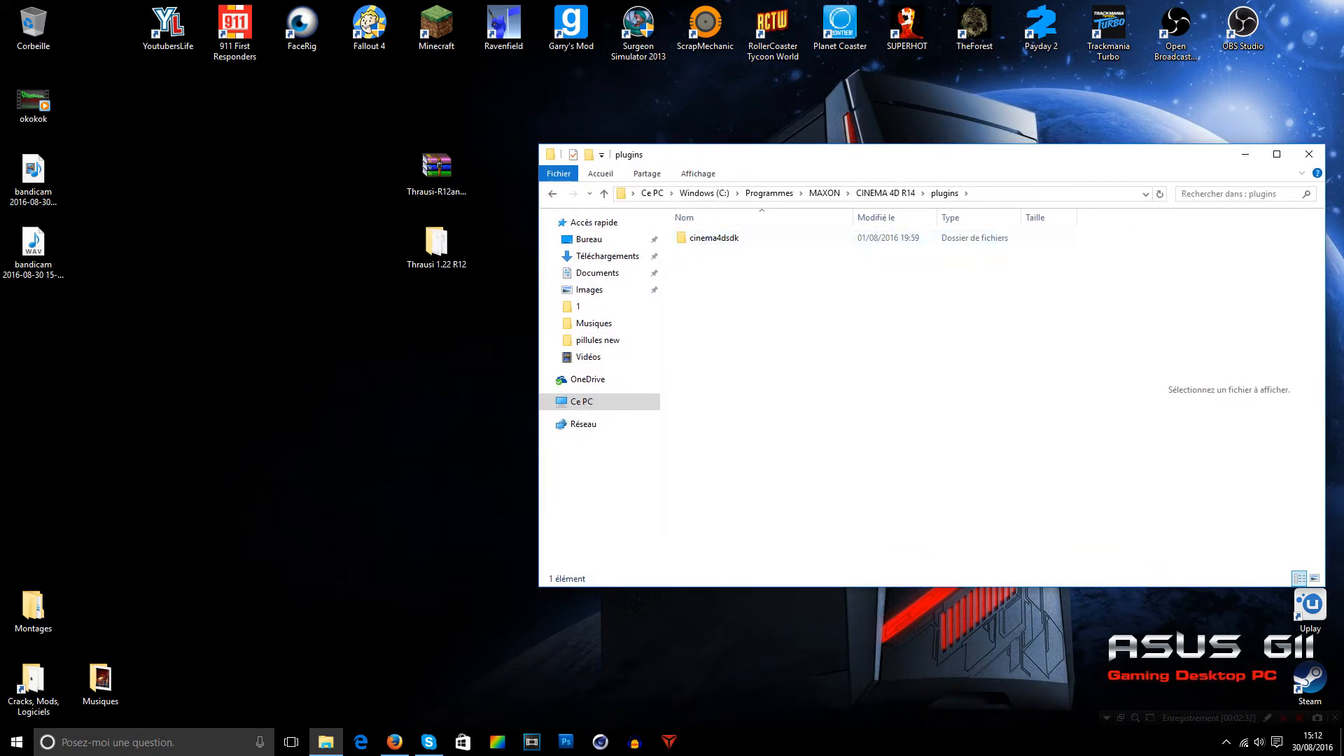
- Check the cinema4dsdk folder inside plugins and return to the plugins folder
drag(795, 292, 689, 231)
drag(708, 290, 688, 237)
click(702, 276)
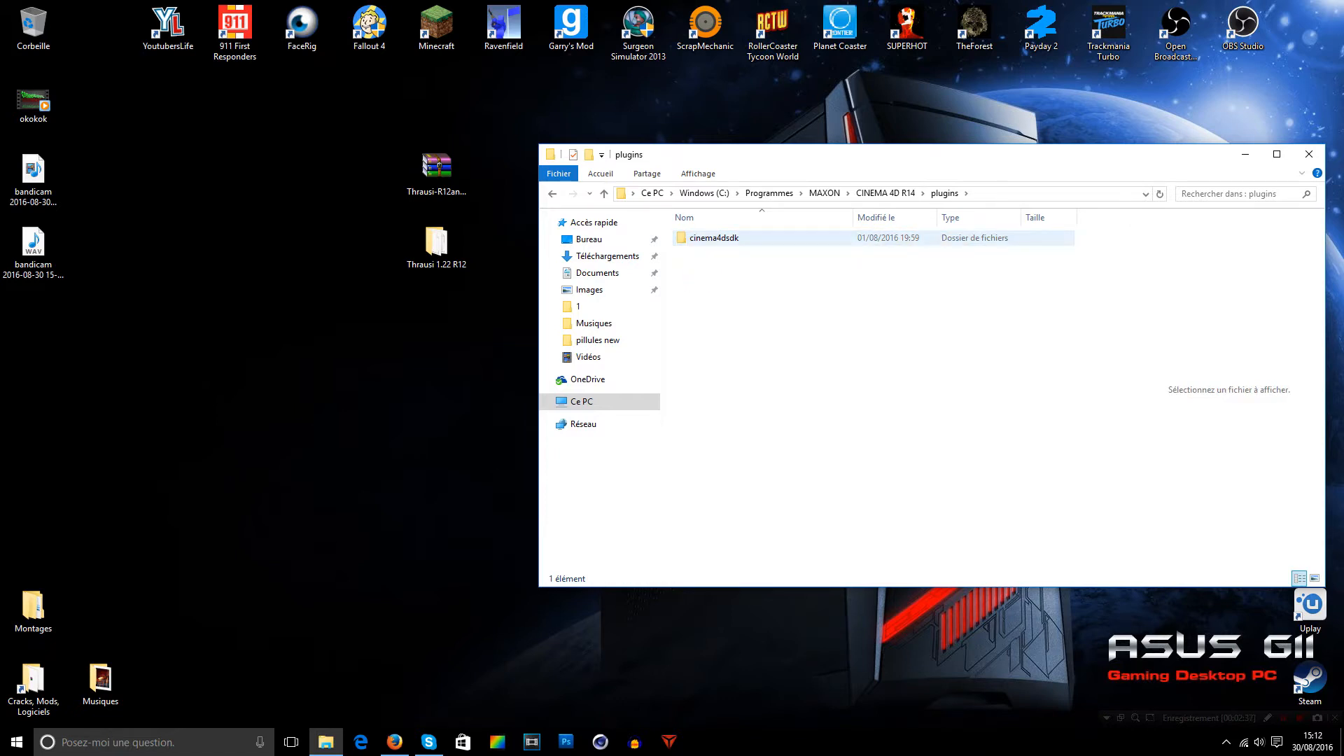
double_click(713, 238)
key(alt+Left)
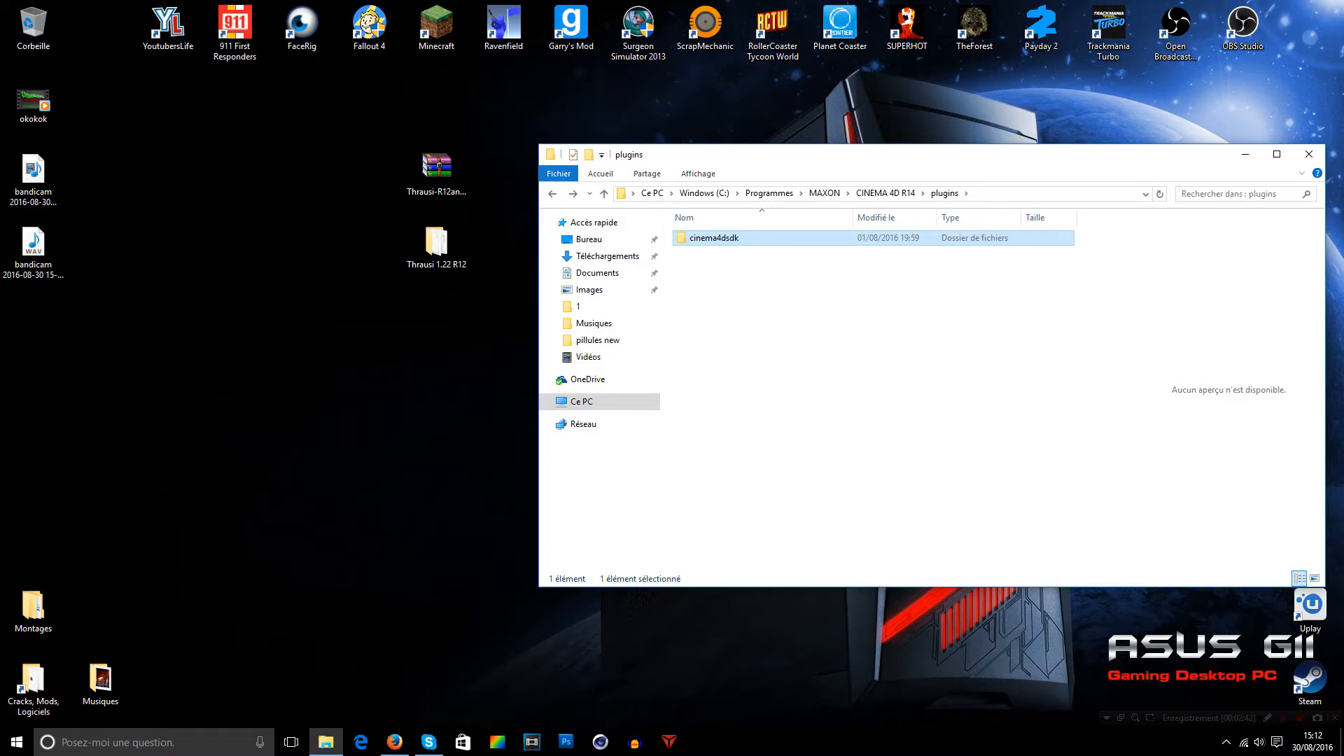
- Move the Thrausi 1.22 R12 folder from the desktop into the plugins folder, granting administrator rights for the move
drag(436, 241, 769, 336)
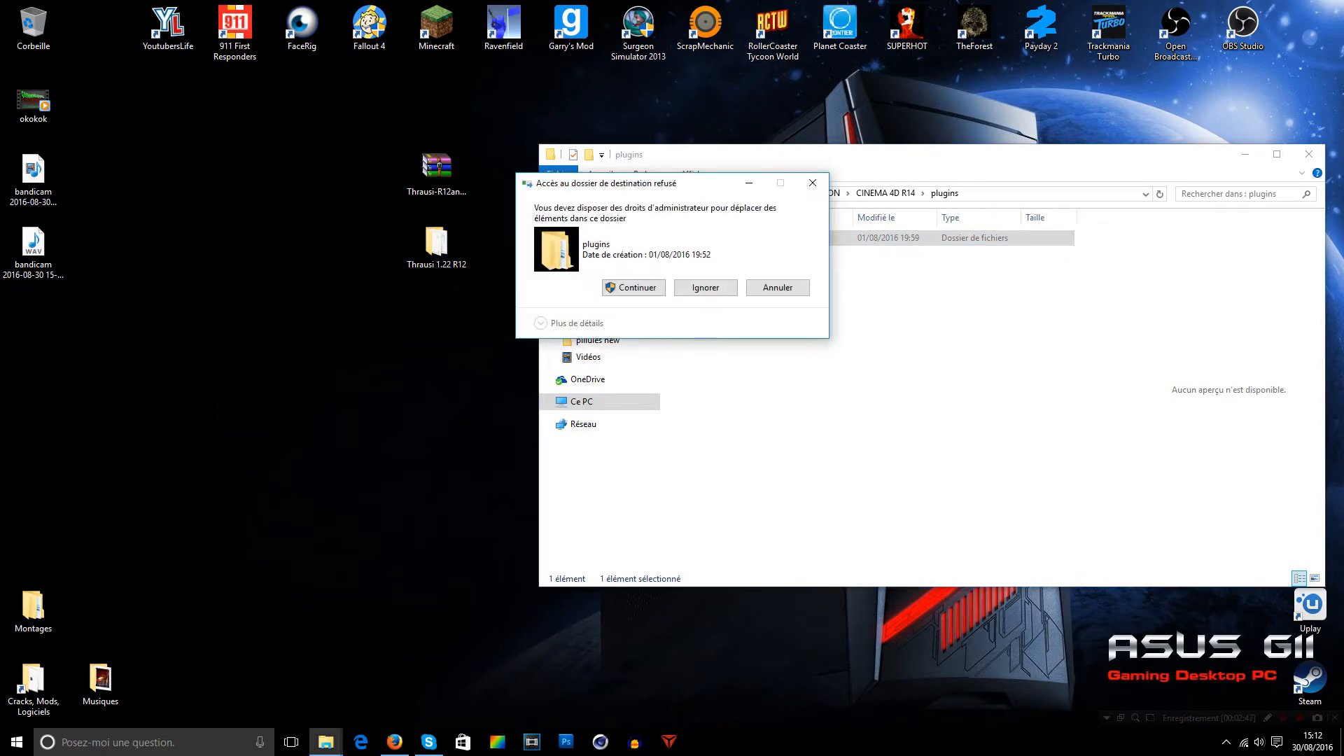
drag(612, 189, 229, 306)
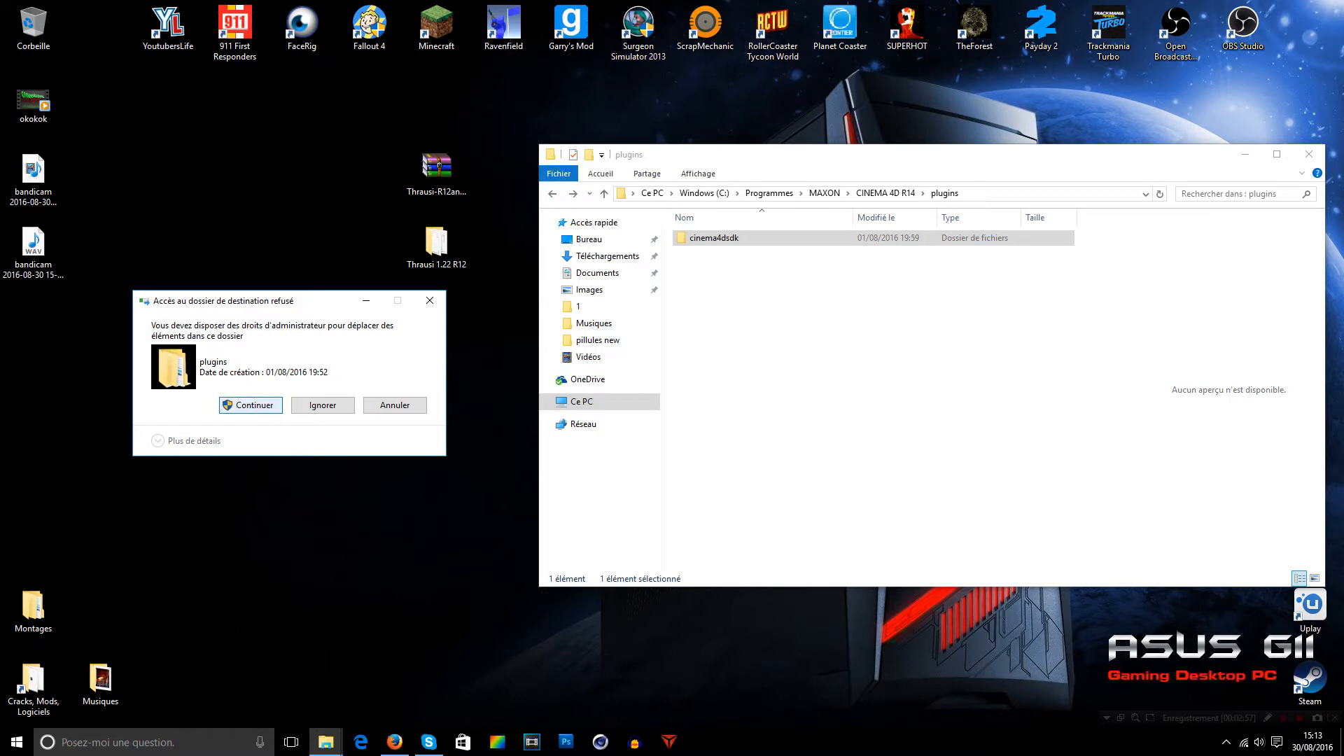
key(Return)
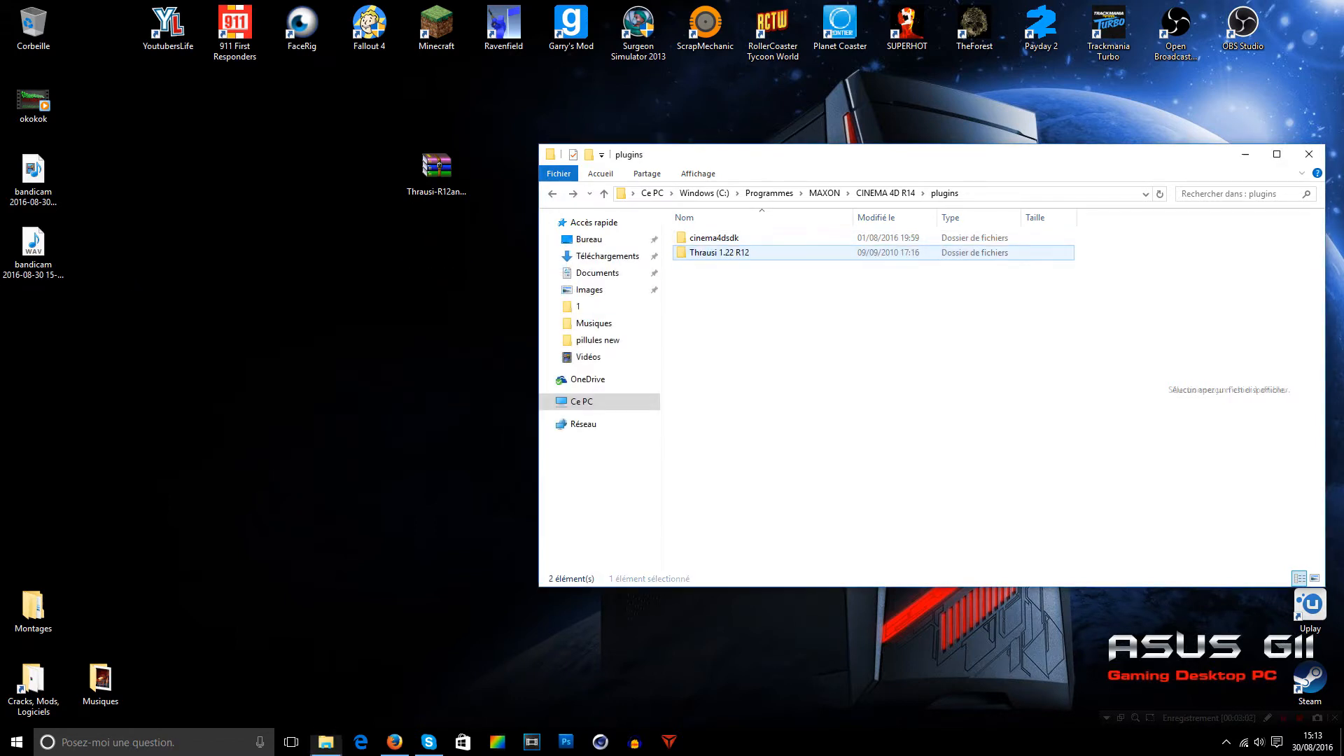
- Close the plugins folder window and delete the Thrausi-R12andup archive from the desktop
drag(778, 157, 774, 113)
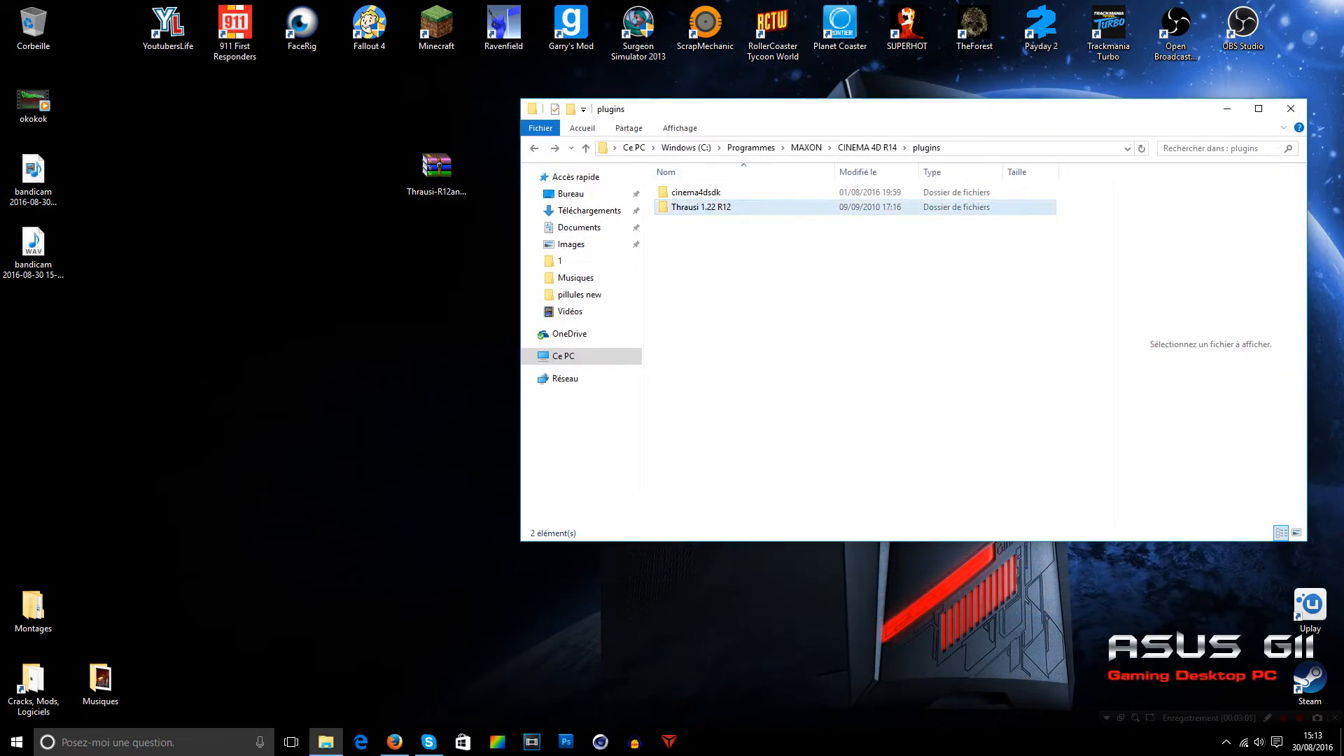
click(1291, 109)
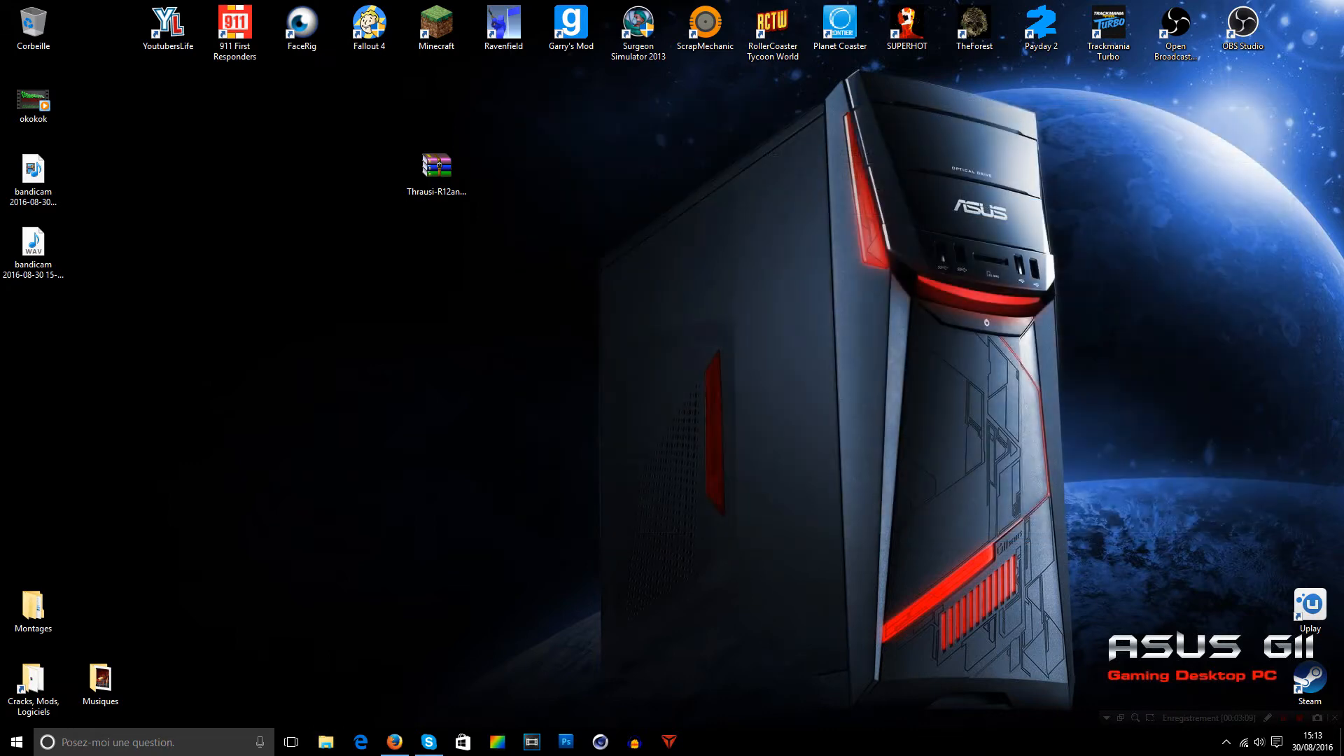
drag(521, 274, 431, 152)
key(Delete)
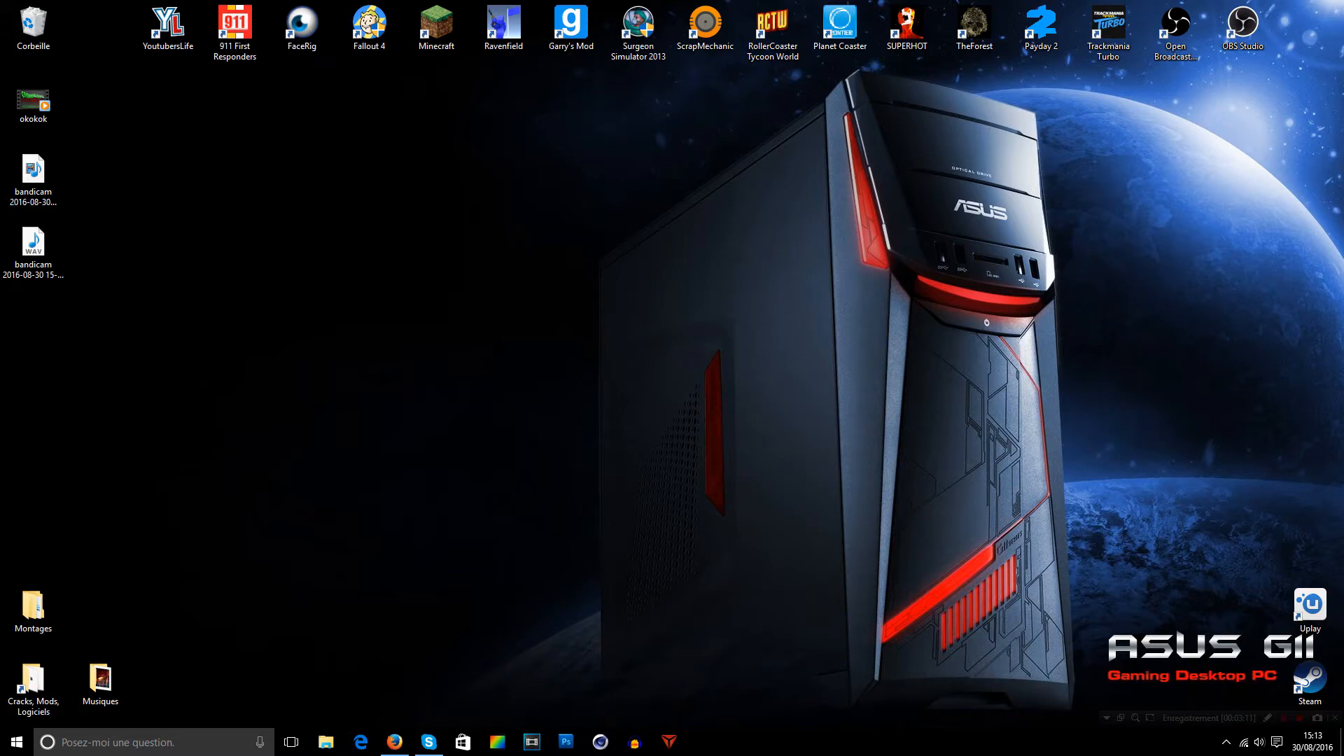
- Switch to Cinema 4D, add a Sol floor object to the scene and give it a Corps collision simulation property
click(599, 741)
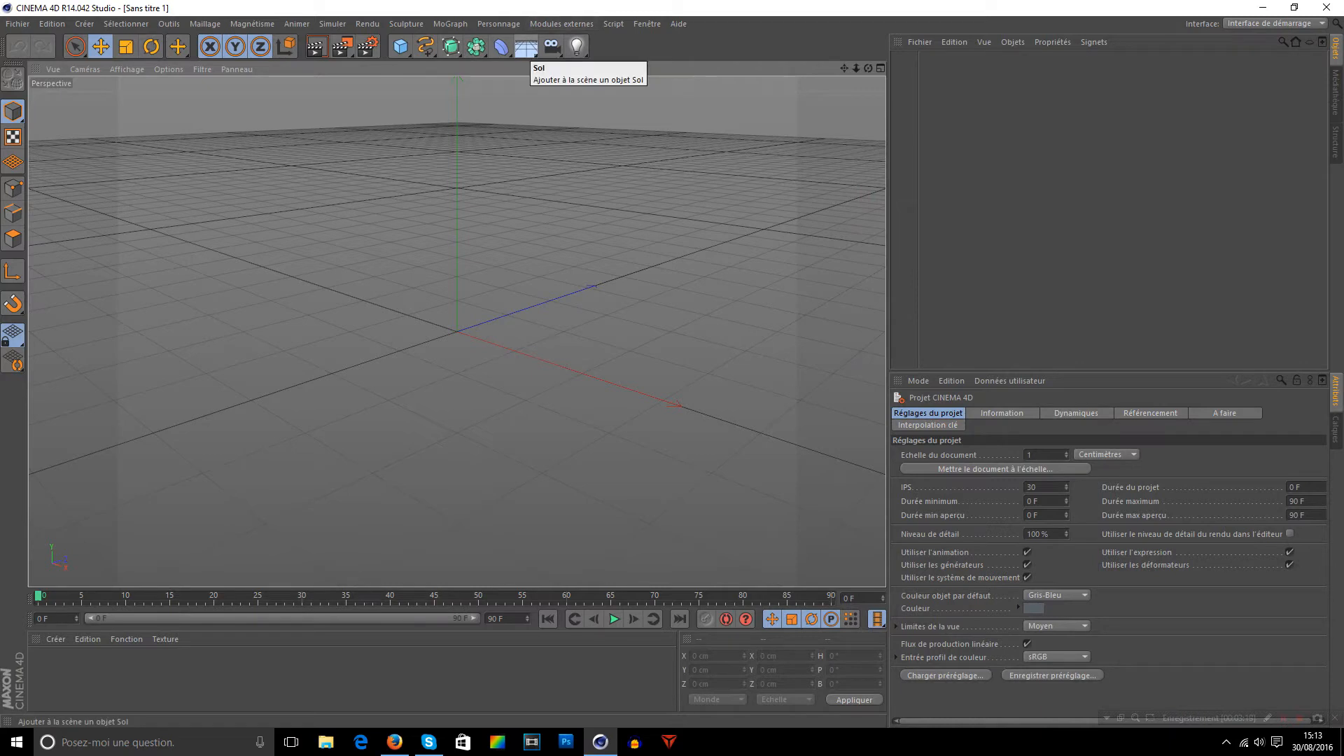
click(525, 47)
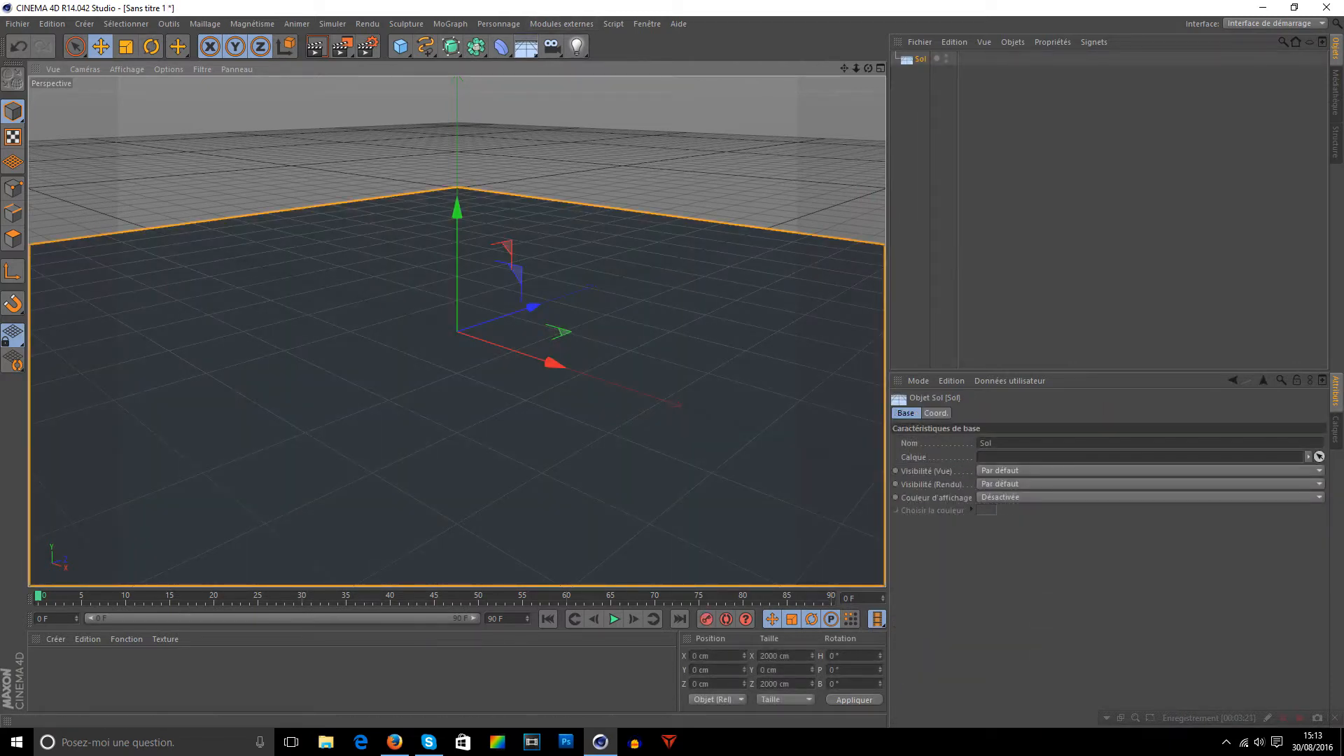
right_click(919, 59)
mouse_move(1007, 163)
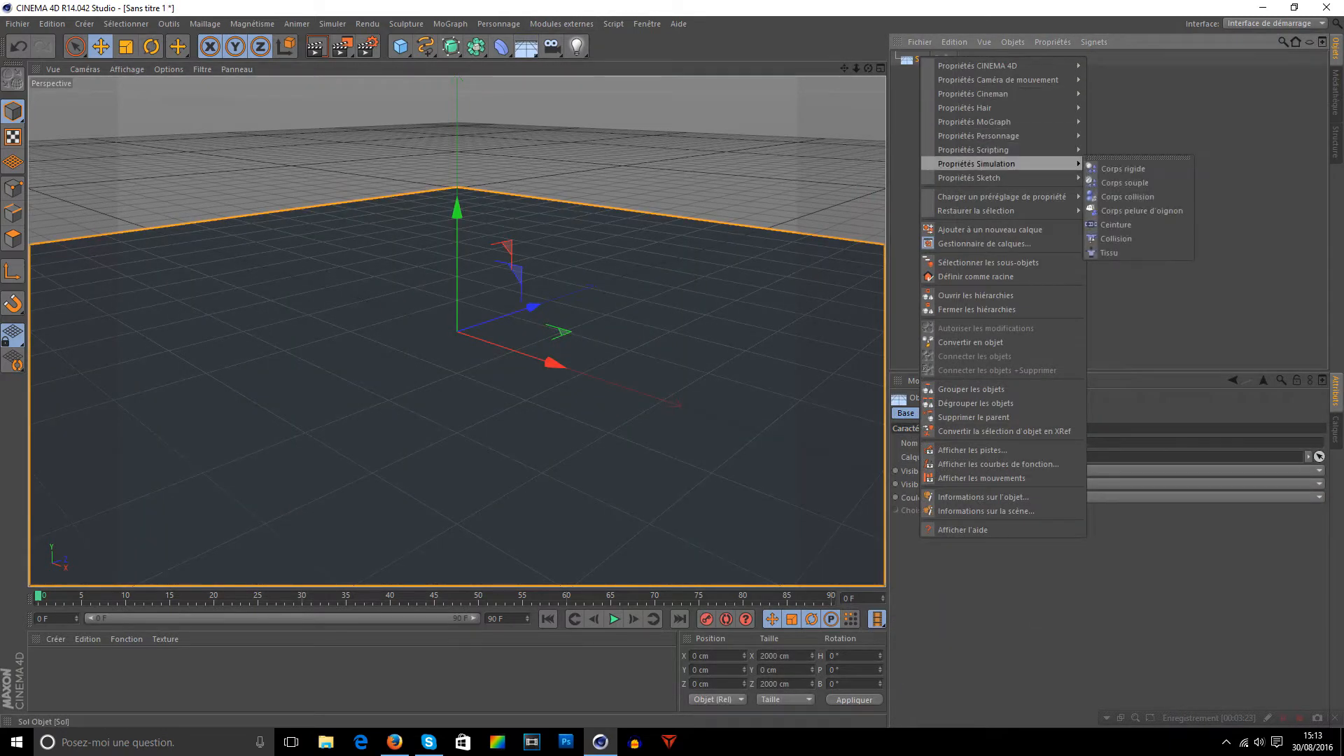
click(1127, 197)
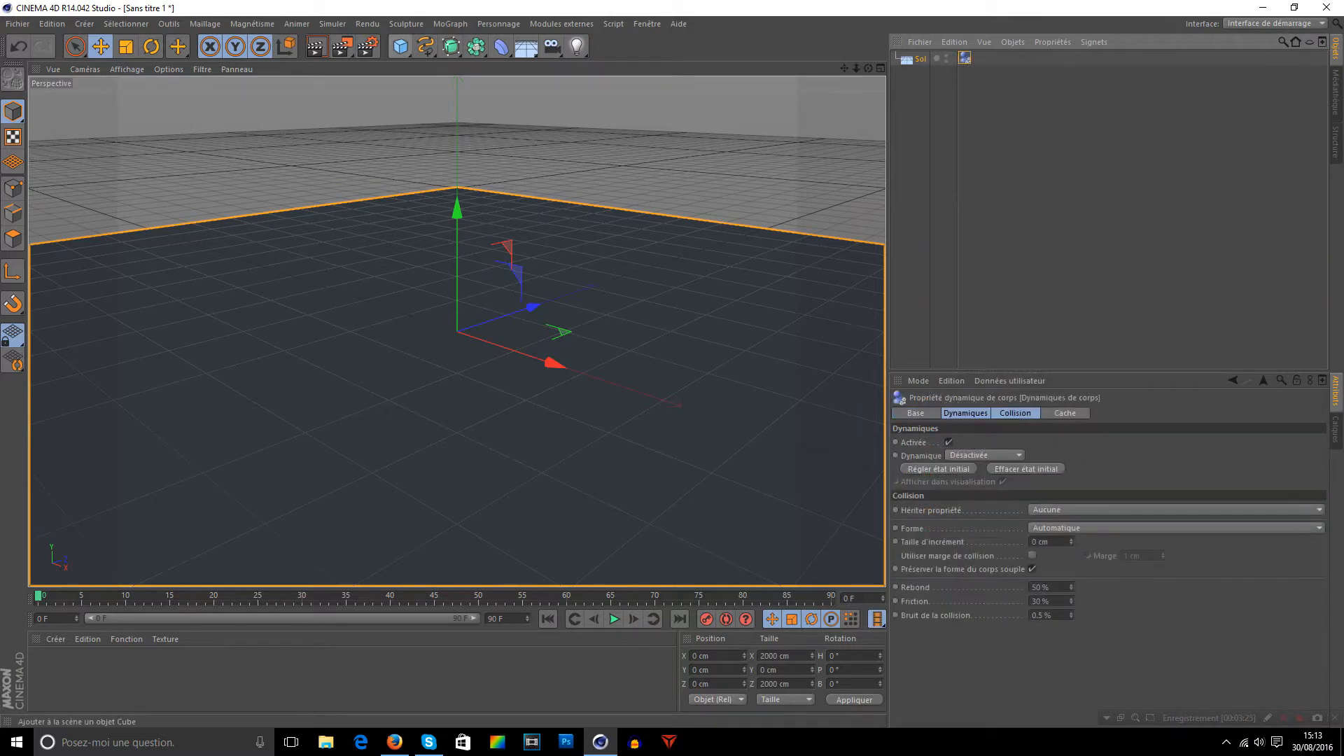
- Add a sphere and raise it above the floor to a Y position of about 148 cm
drag(401, 47, 441, 66)
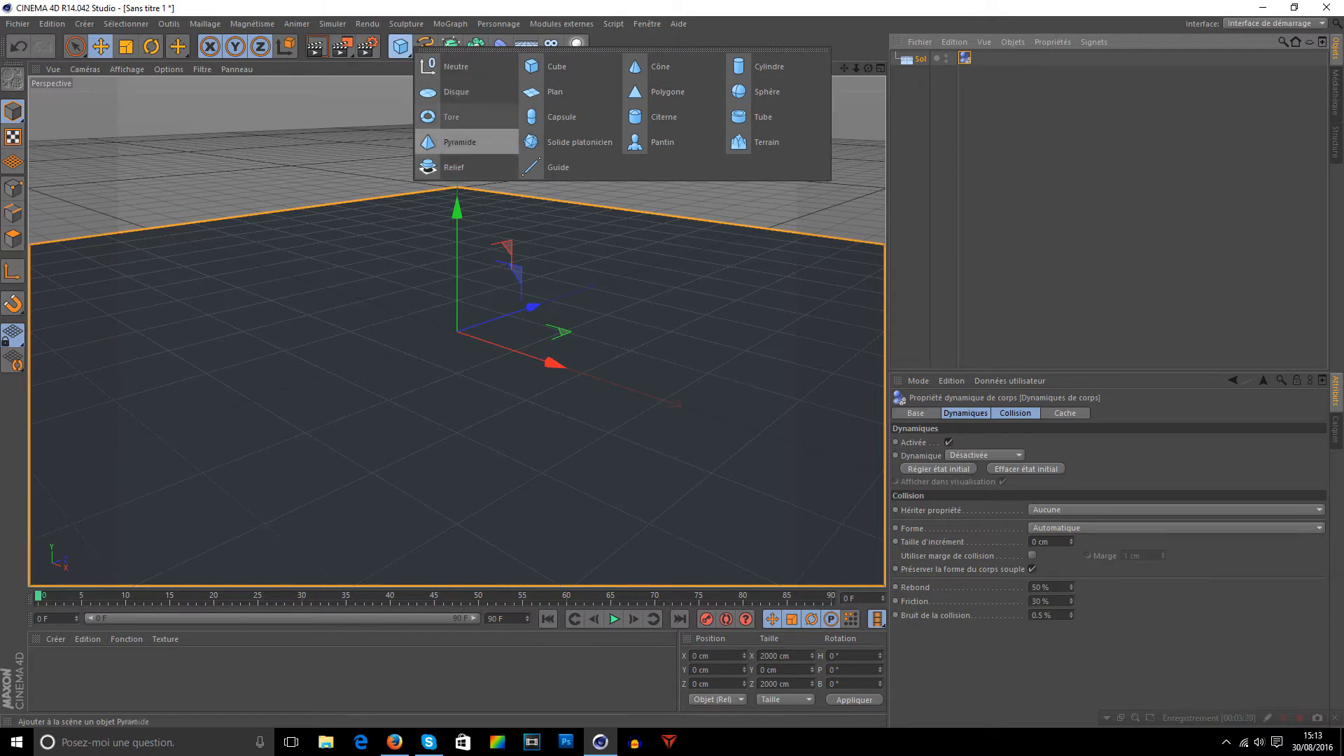
click(767, 92)
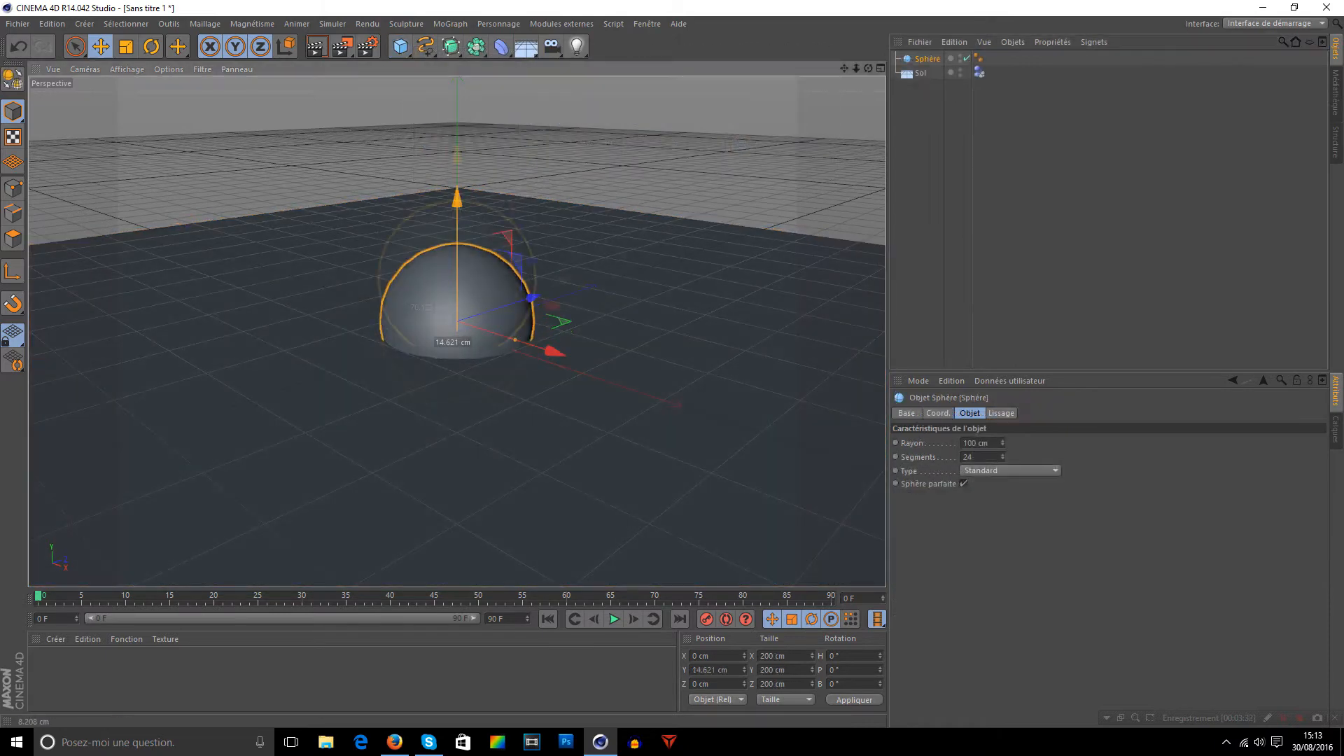
drag(456, 297, 457, 214)
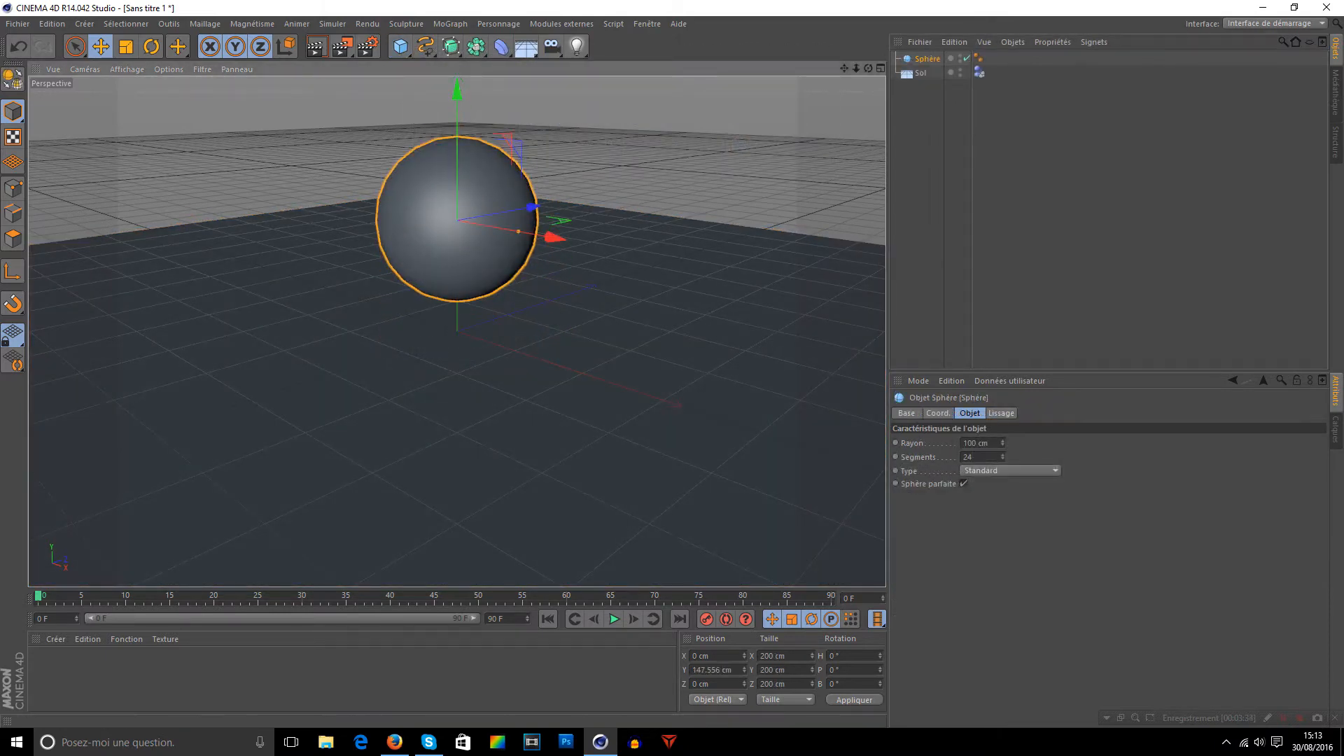
alt+middle_drag(494, 238, 457, 331)
click(1050, 196)
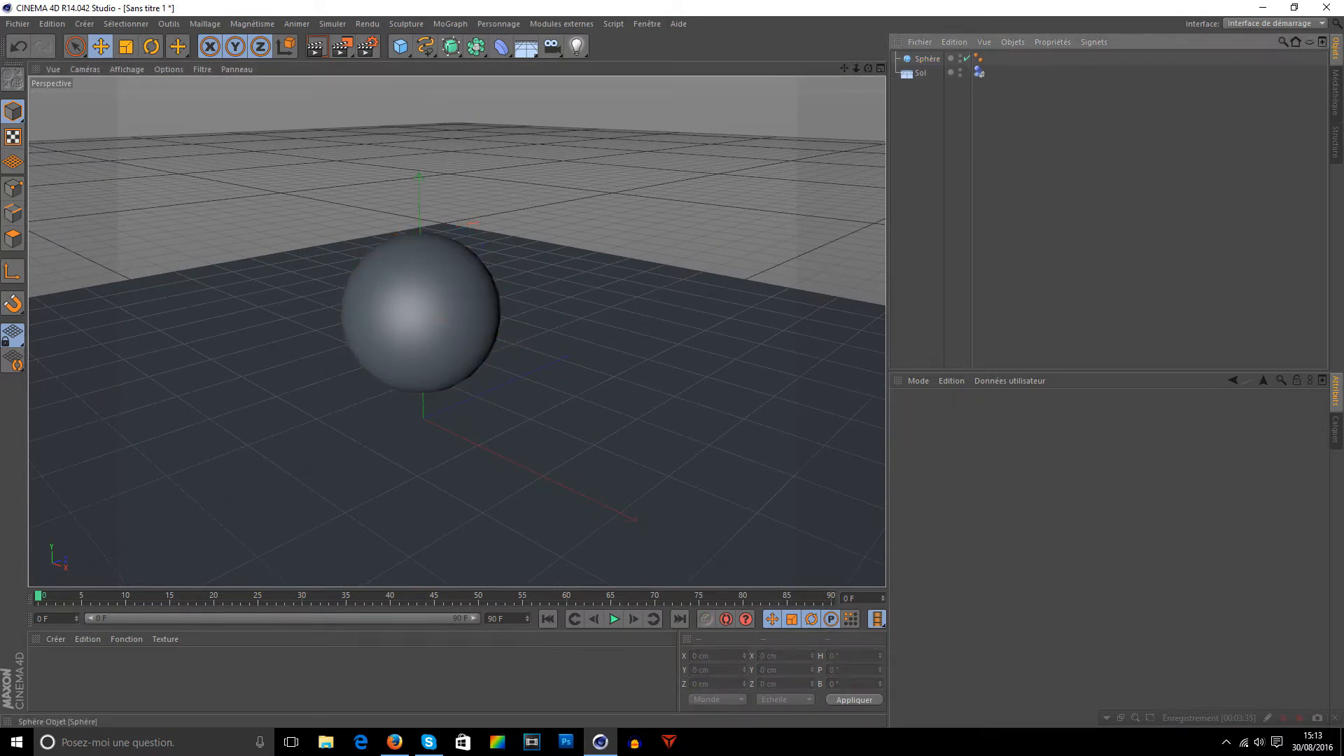
- Open Thrausi from the Thrausi 1.22 R12 plugin for the sphere and set Pieces to 200
click(927, 60)
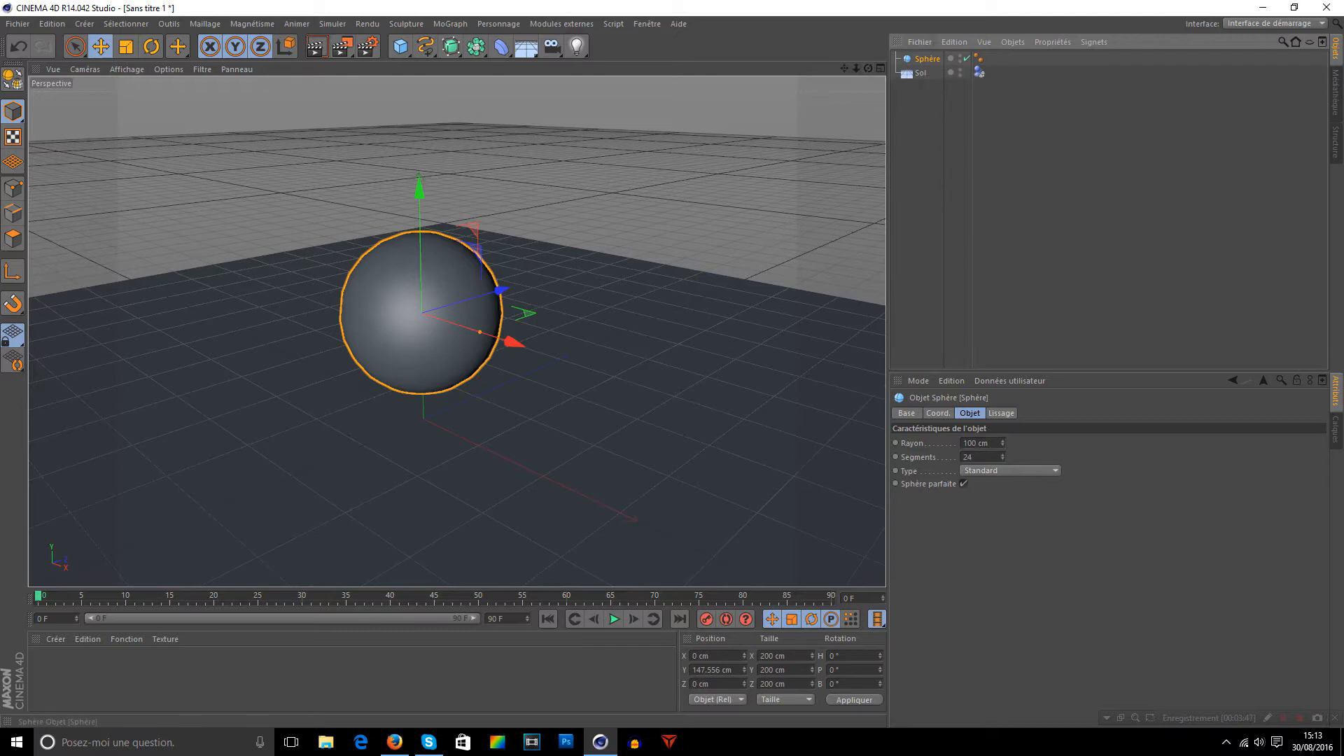
click(561, 24)
mouse_move(602, 64)
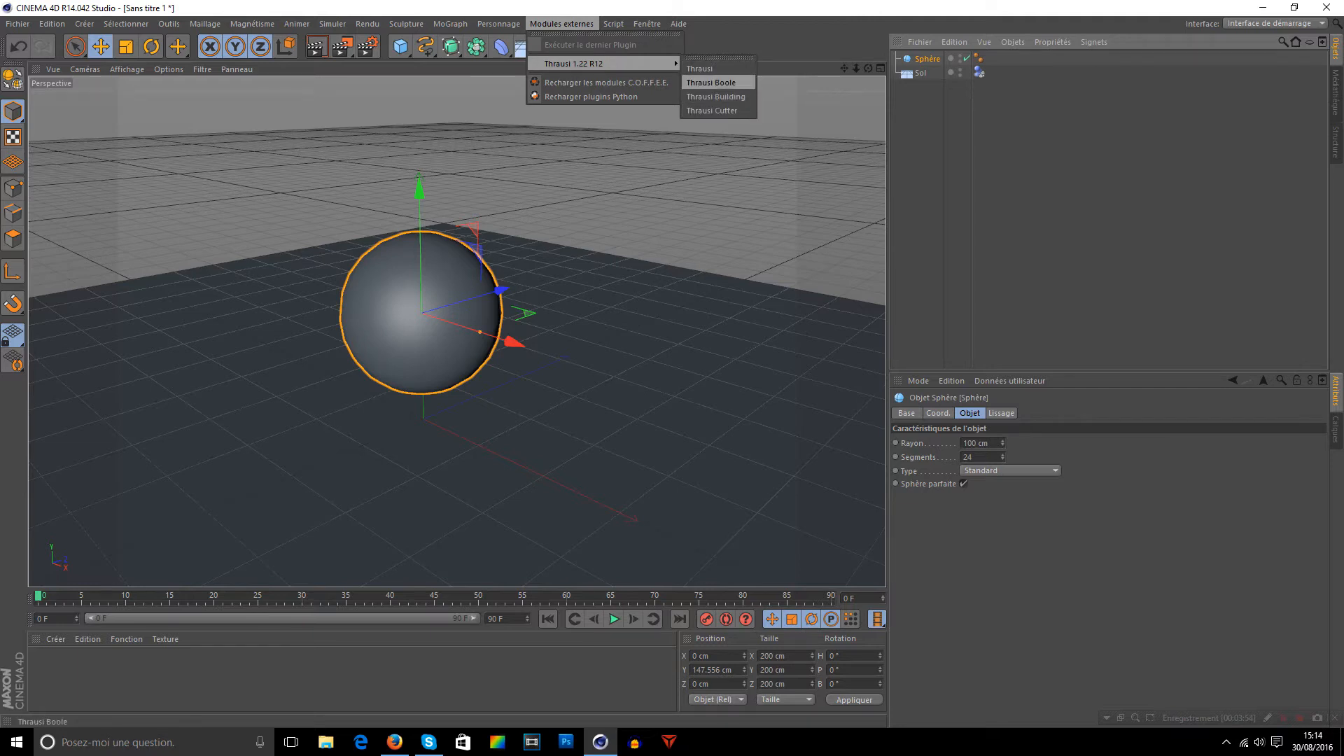
click(699, 68)
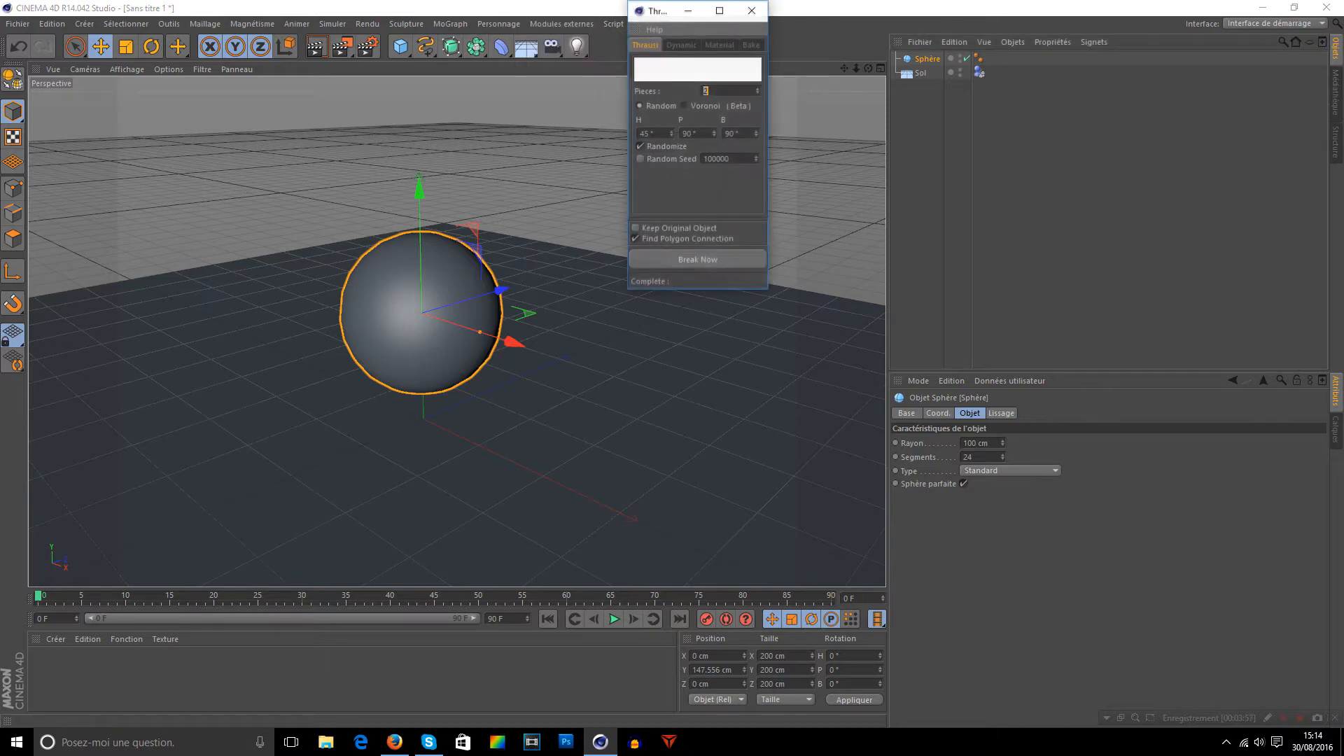
drag(658, 11, 946, 210)
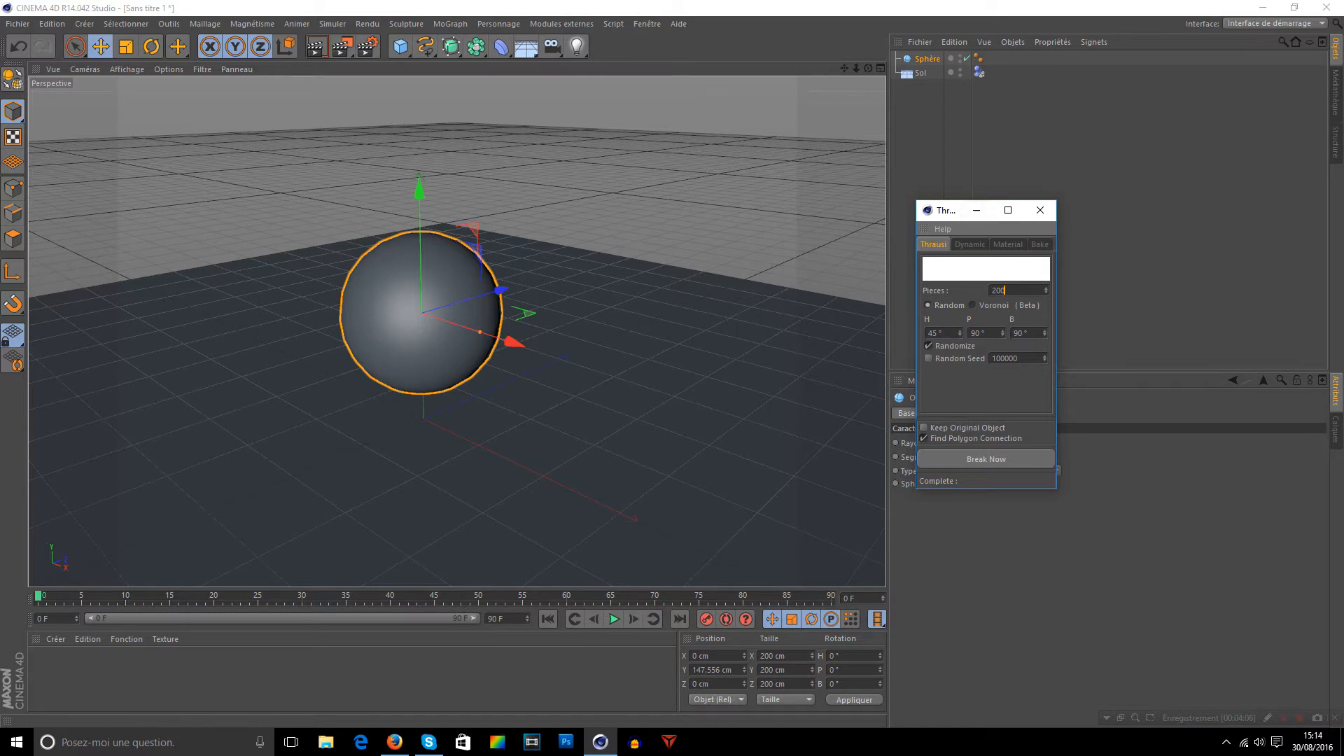
drag(953, 210, 950, 214)
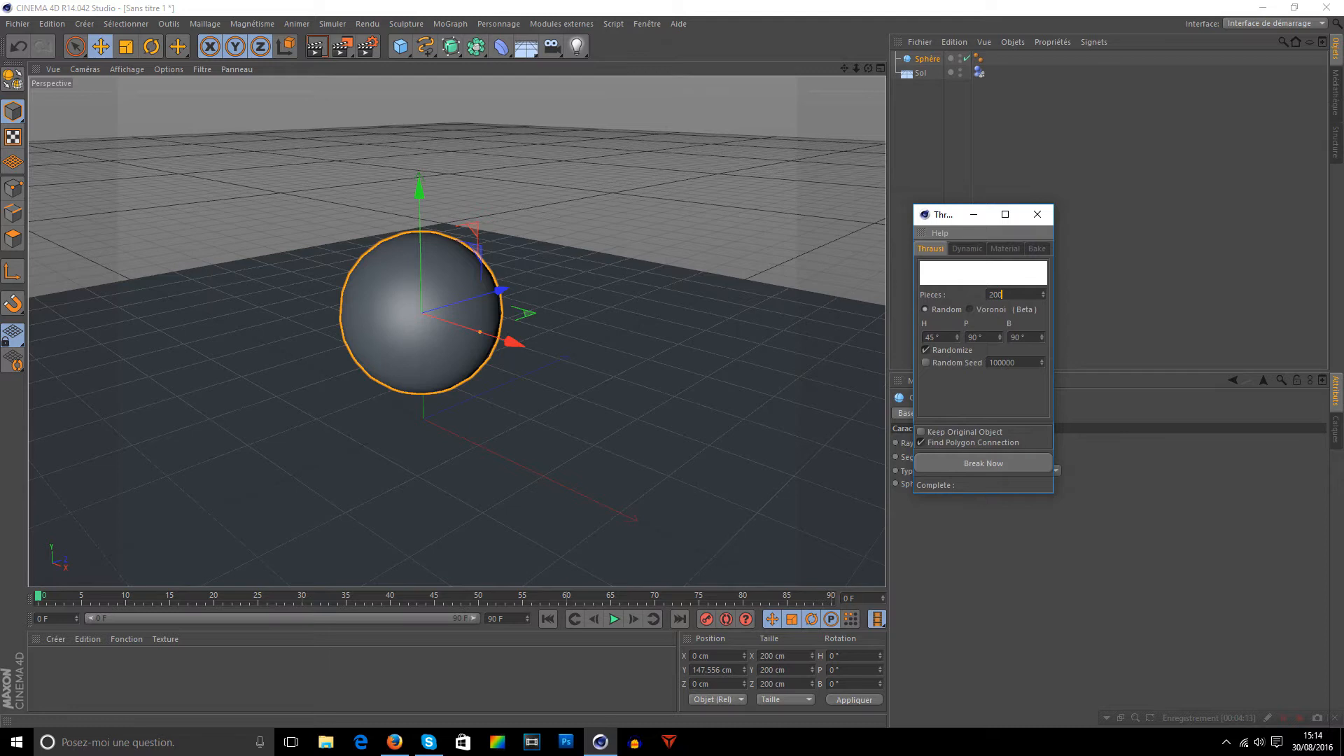
click(1119, 210)
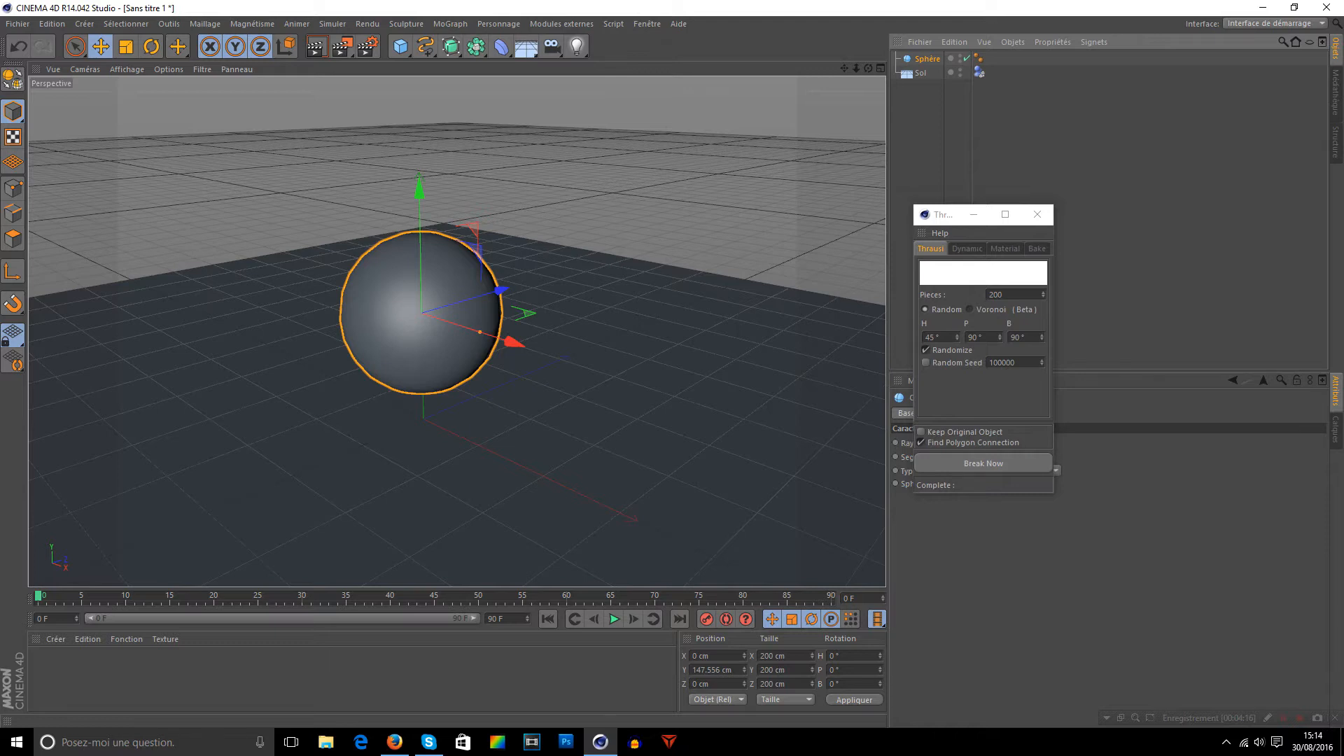
double_click(995, 294)
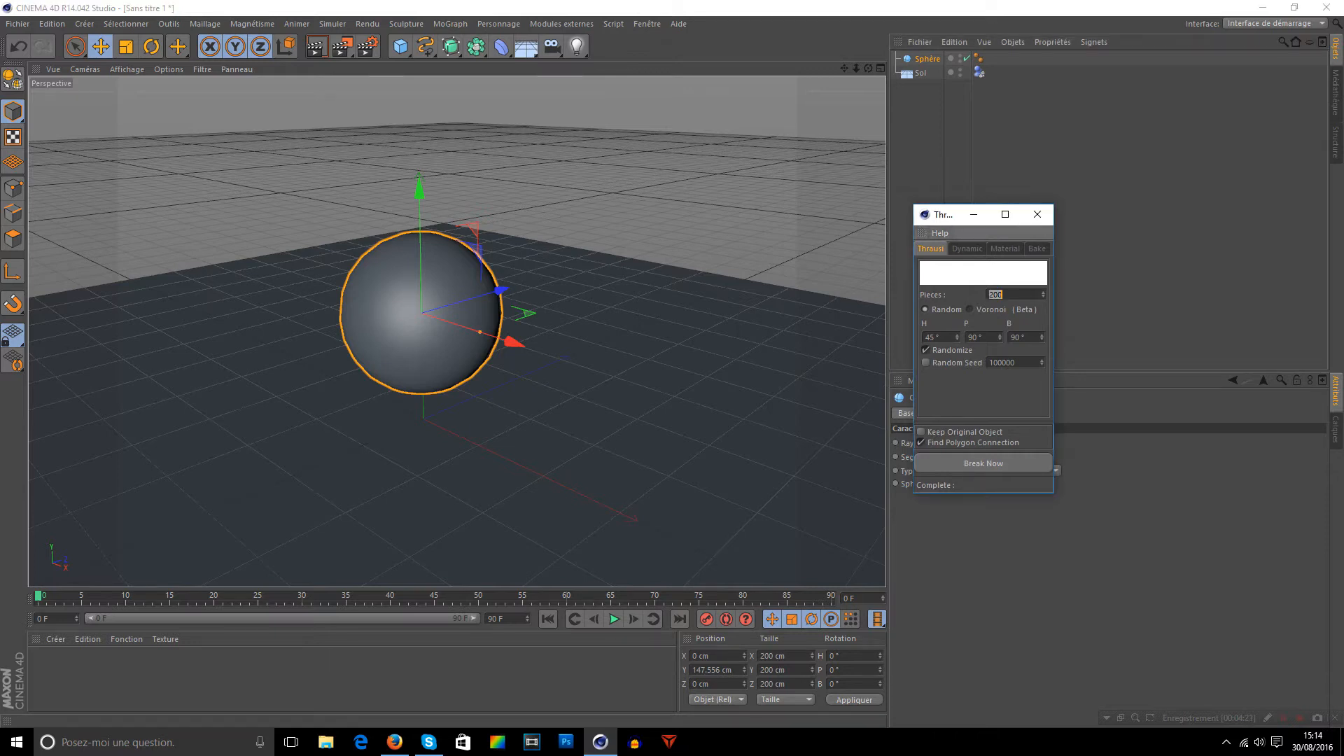
- Examine the mode choices in Thrausi's Dynamic settings and keep the mode at Immediately
click(966, 249)
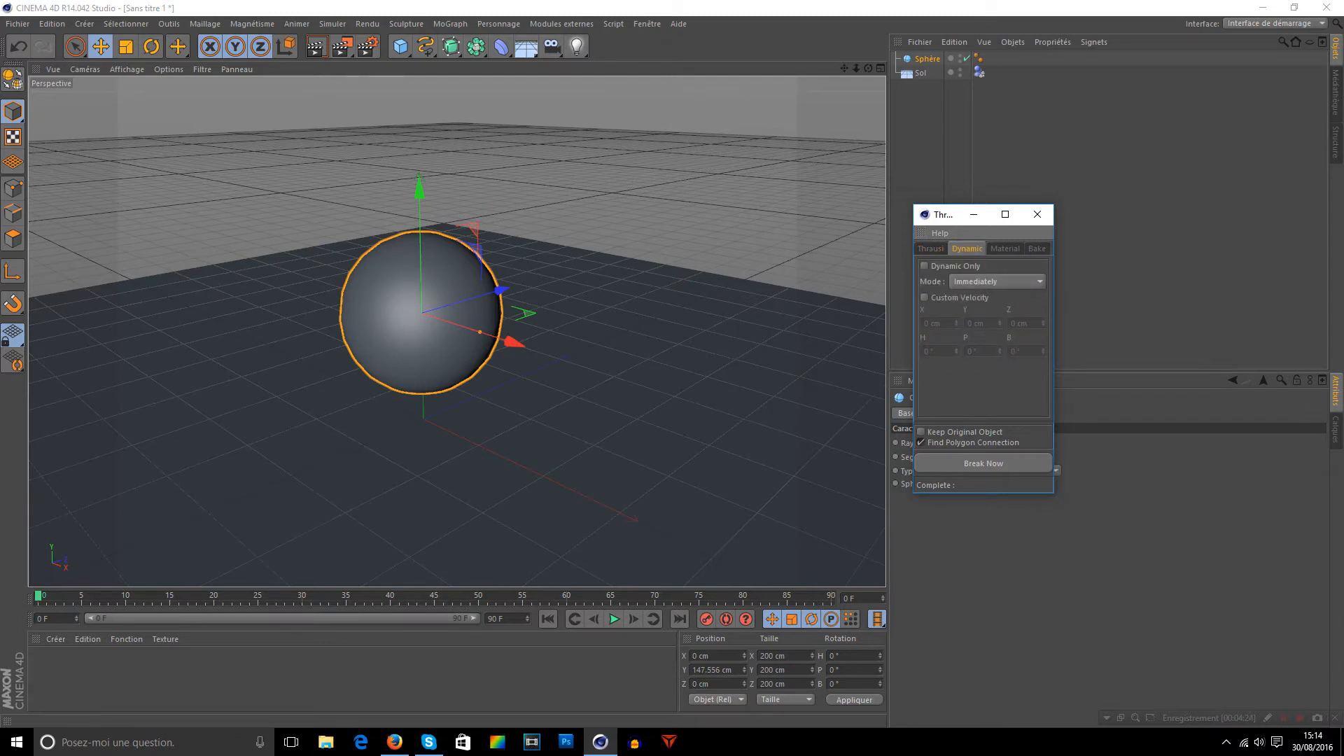
click(997, 281)
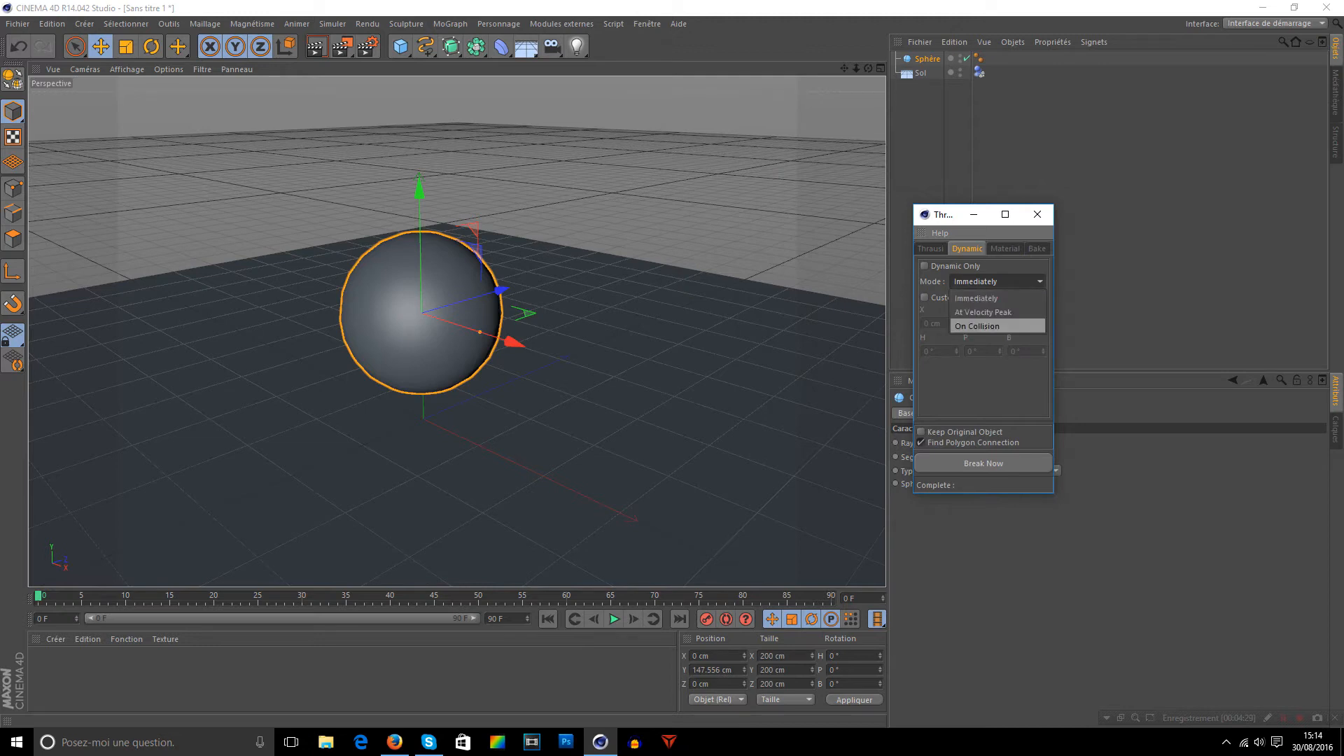
click(980, 298)
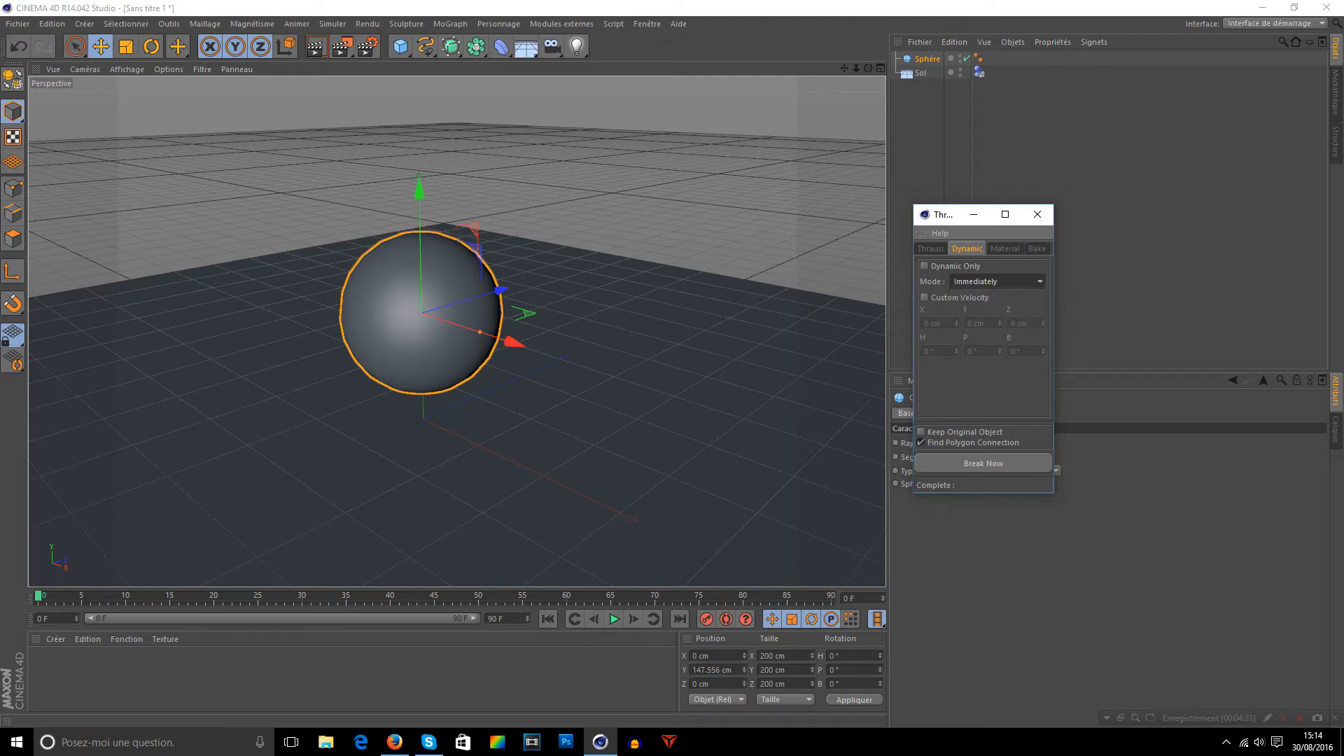
- Break the sphere with Thrausi, close the plugin and raise the fractured sphere to a Y position of about 262 cm
click(983, 463)
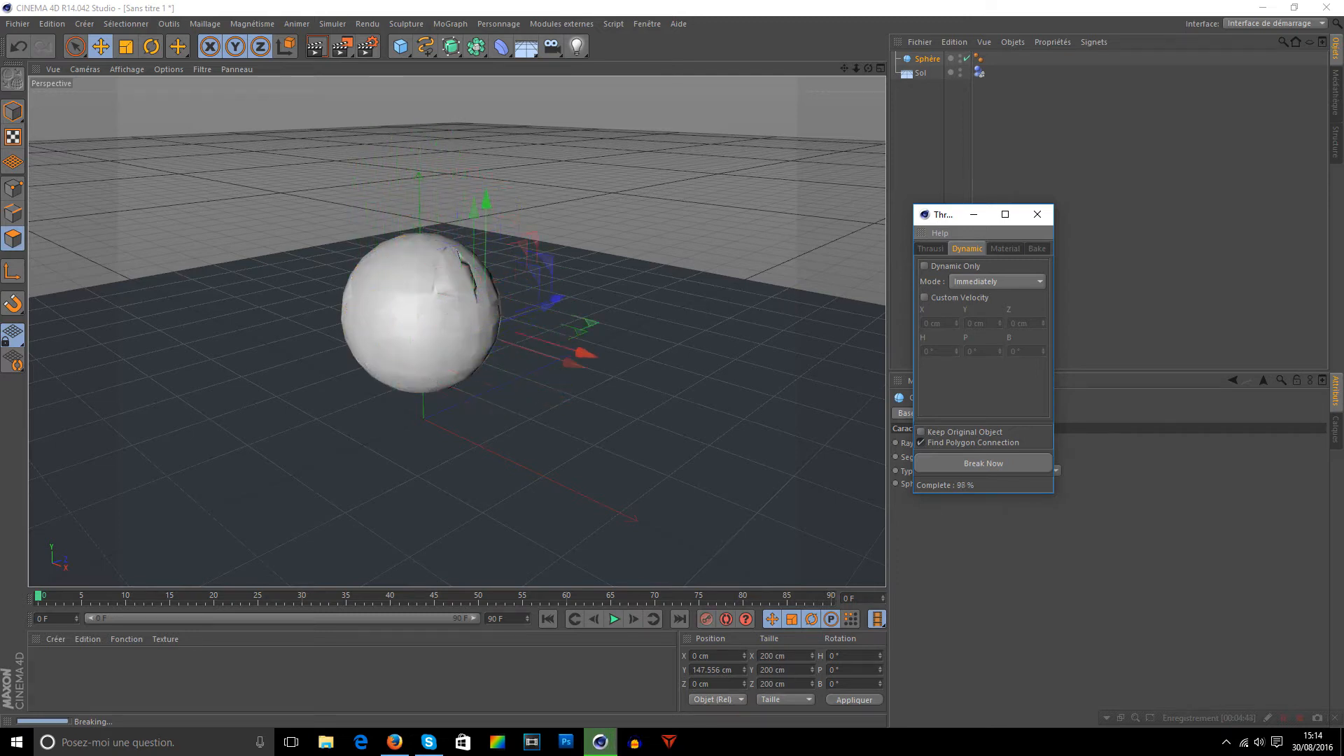
click(1037, 214)
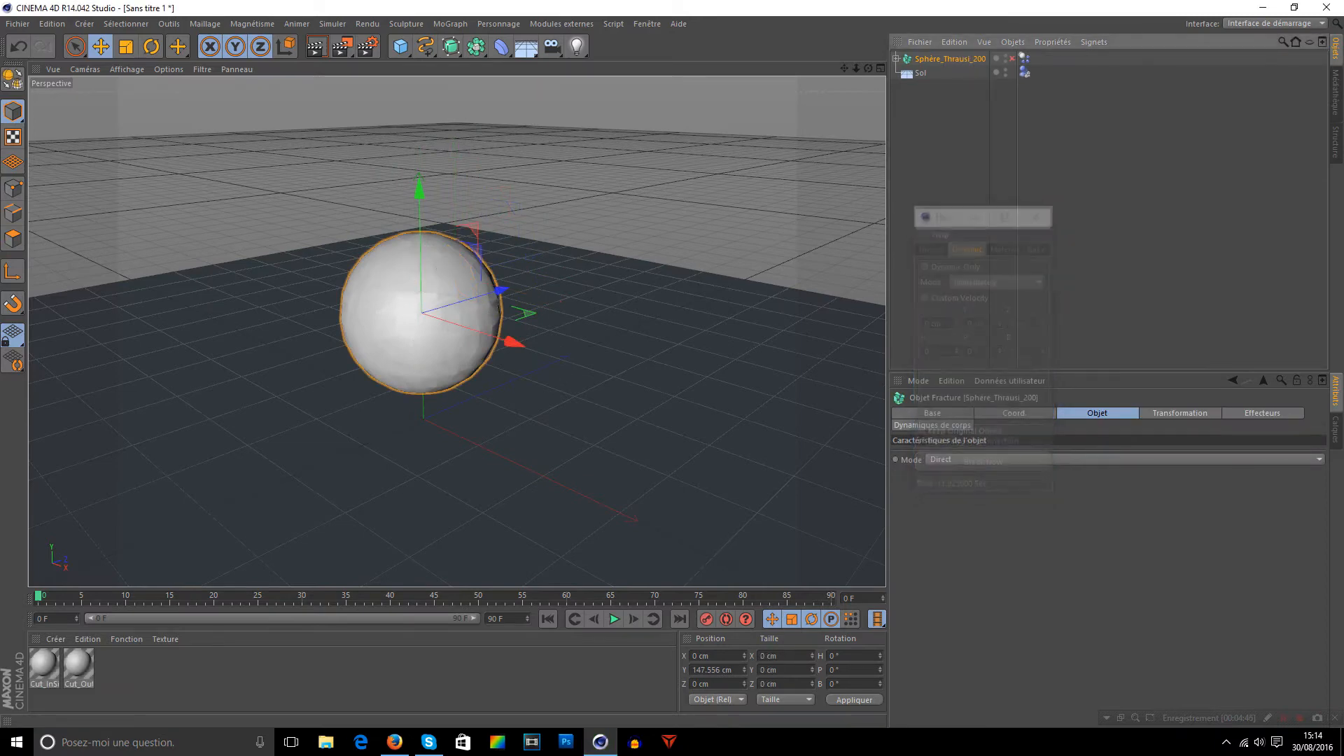
drag(419, 191, 418, 93)
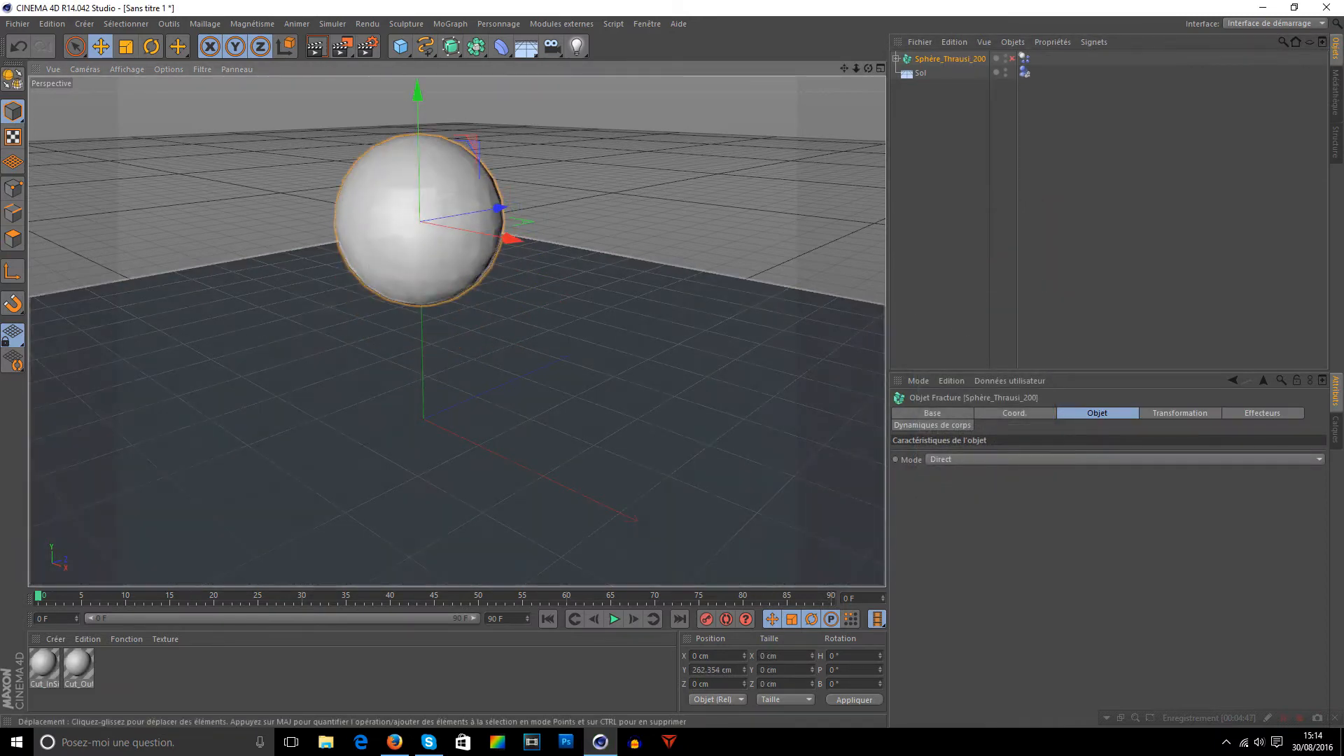
- Play the simulation to watch the fractured sphere fall onto the floor, and stop the playback
mouse_move(868, 68)
mouse_down()
mouse_move(833, 84)
mouse_move(850, 77)
mouse_up()
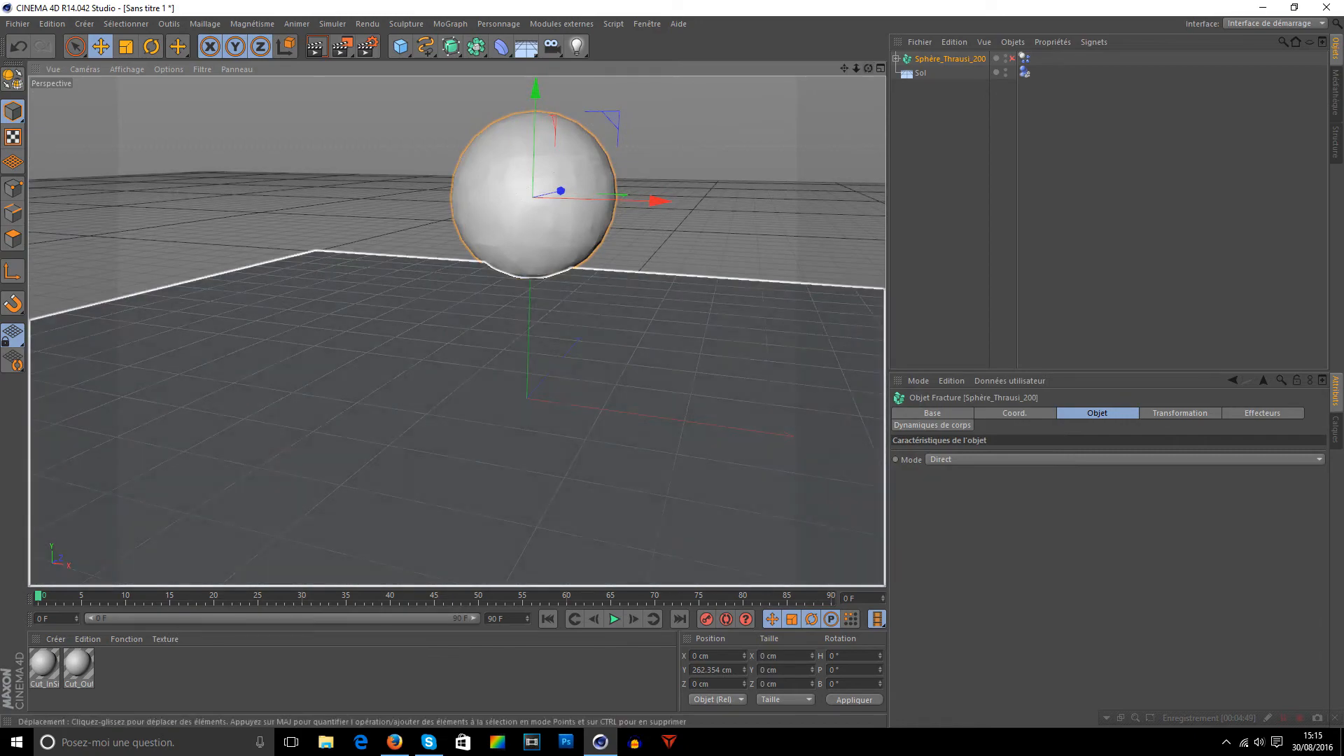
click(613, 619)
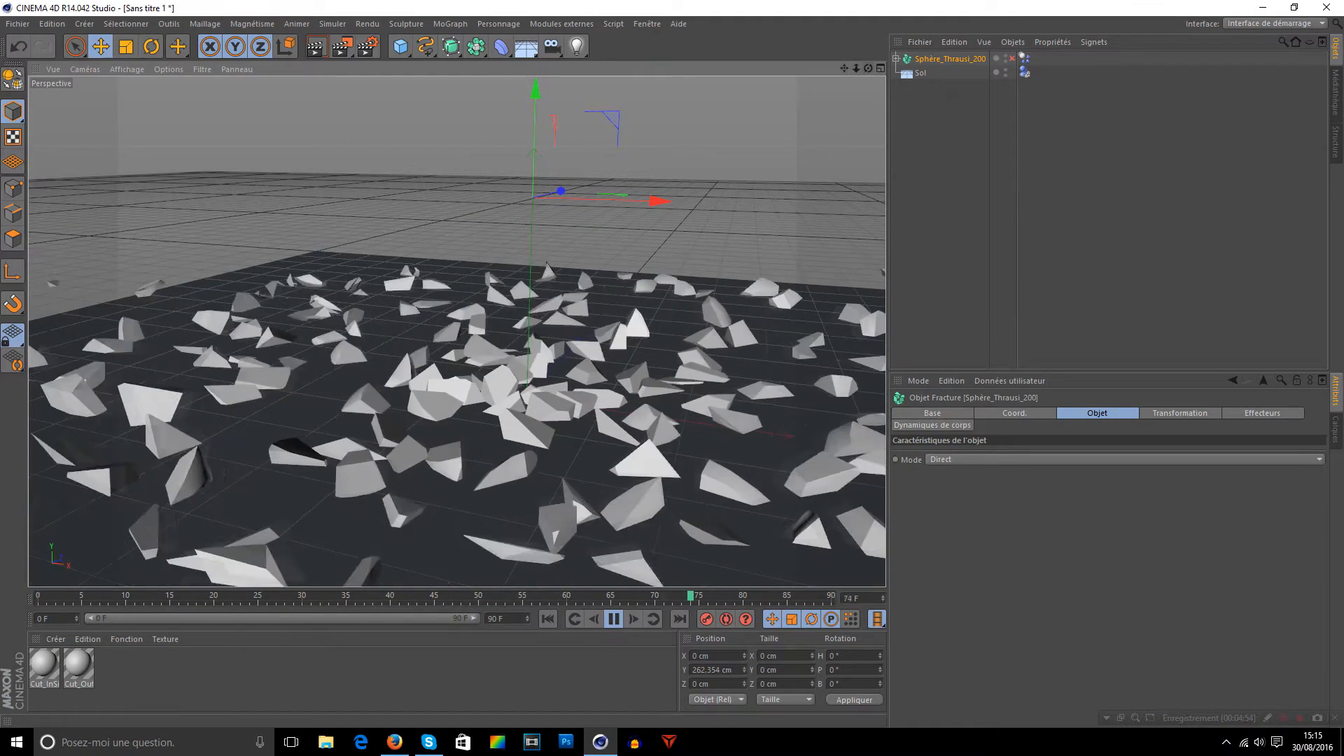
key(F8)
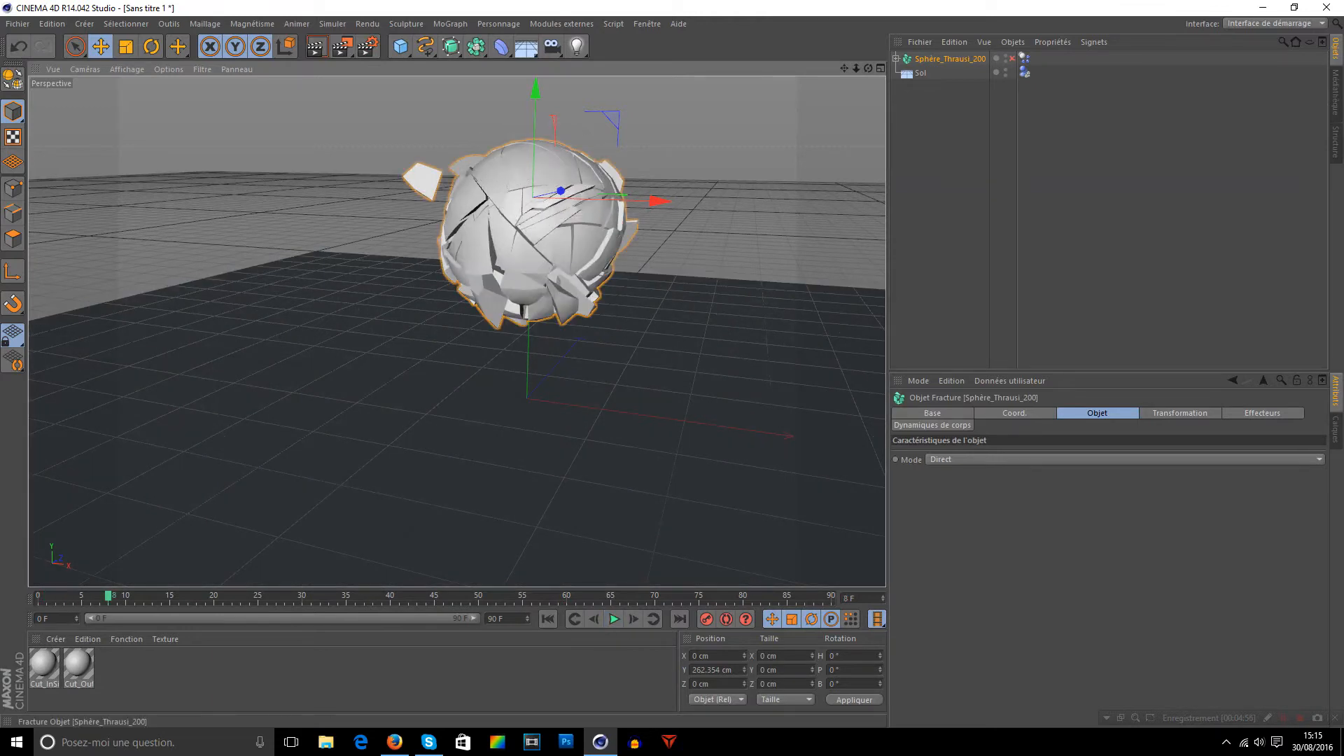
- Replace the fractured sphere with a new cube raised to a Y position of about 273 cm
key(Delete)
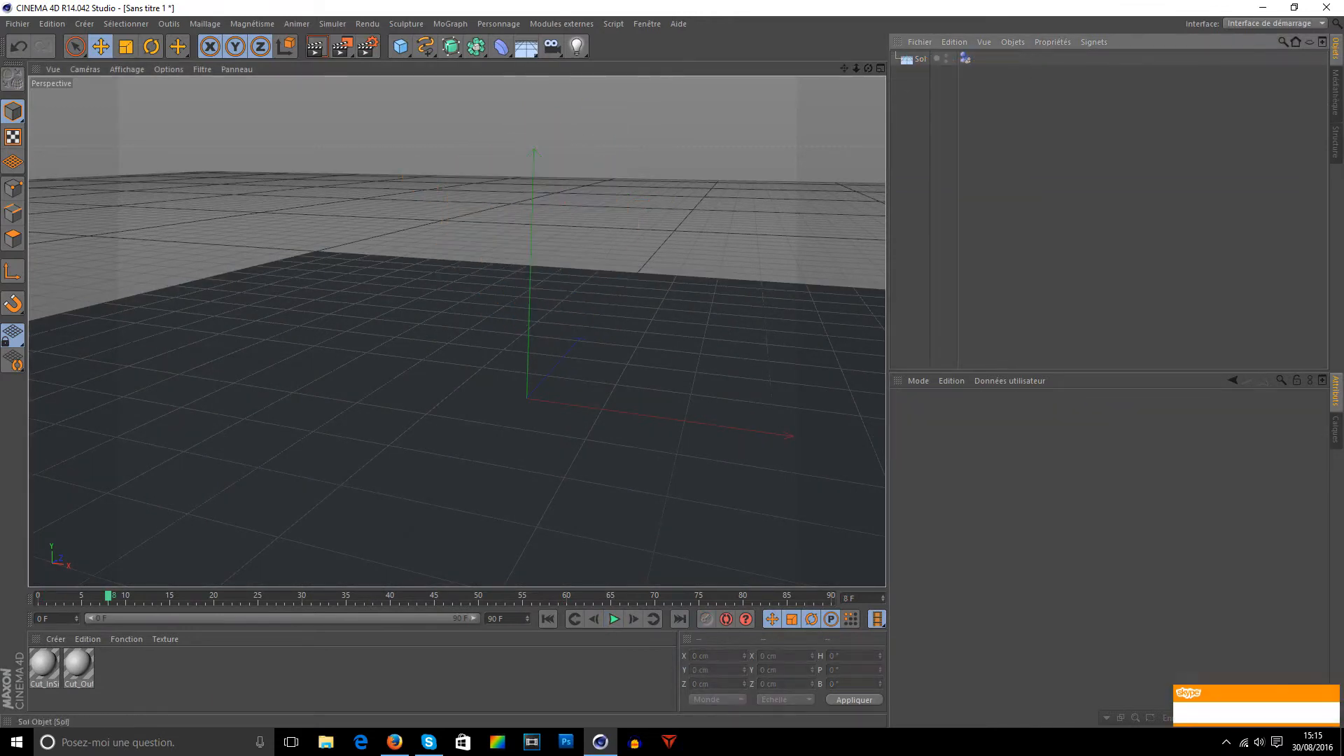
drag(401, 46, 571, 65)
drag(530, 278, 536, 91)
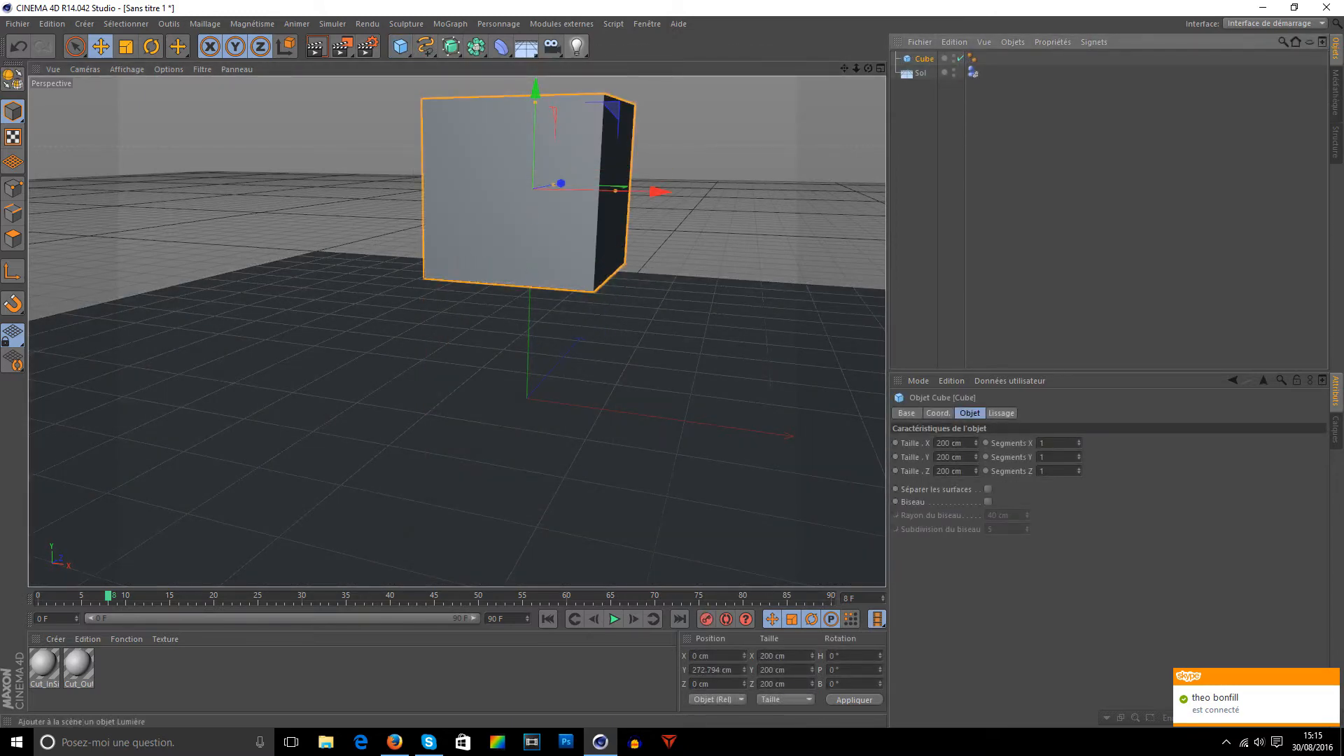
- Open Thrausi for the cube, set Pieces to 300 and set the dynamic mode to On Collision
click(561, 24)
click(718, 83)
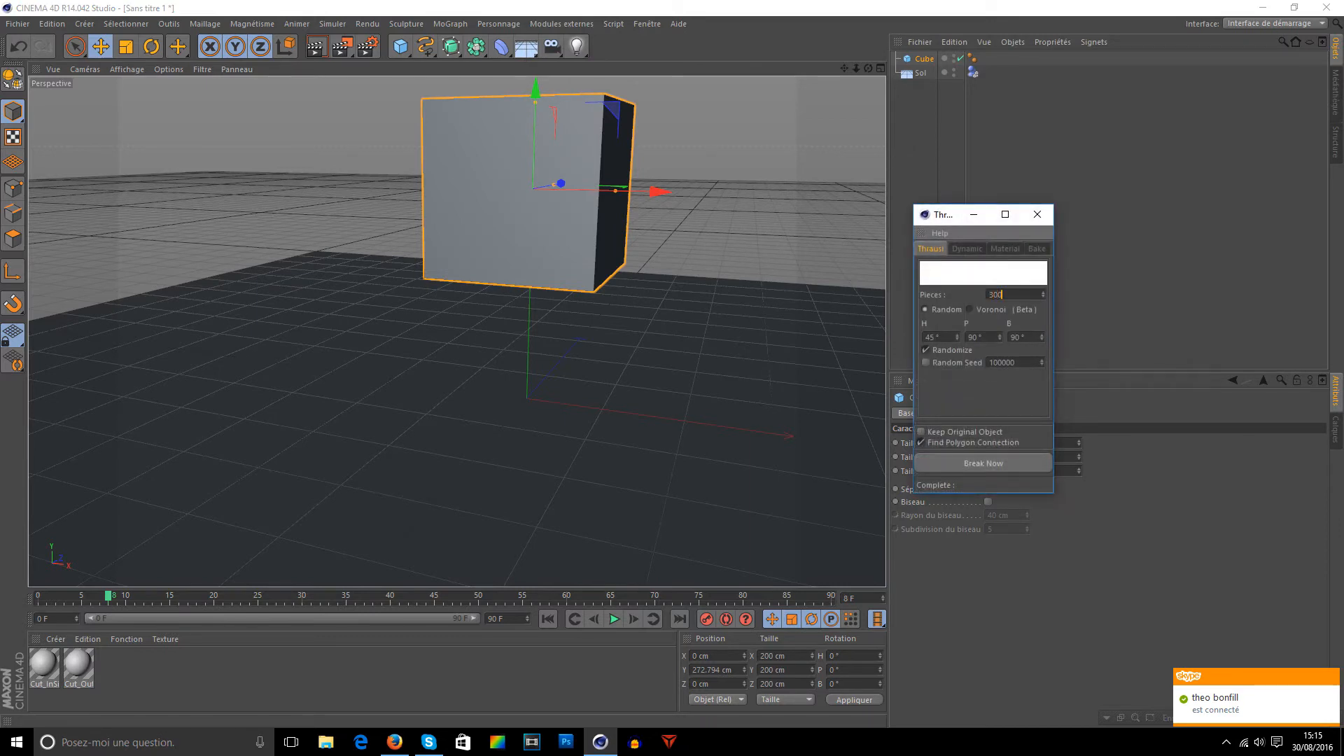
click(966, 249)
click(995, 281)
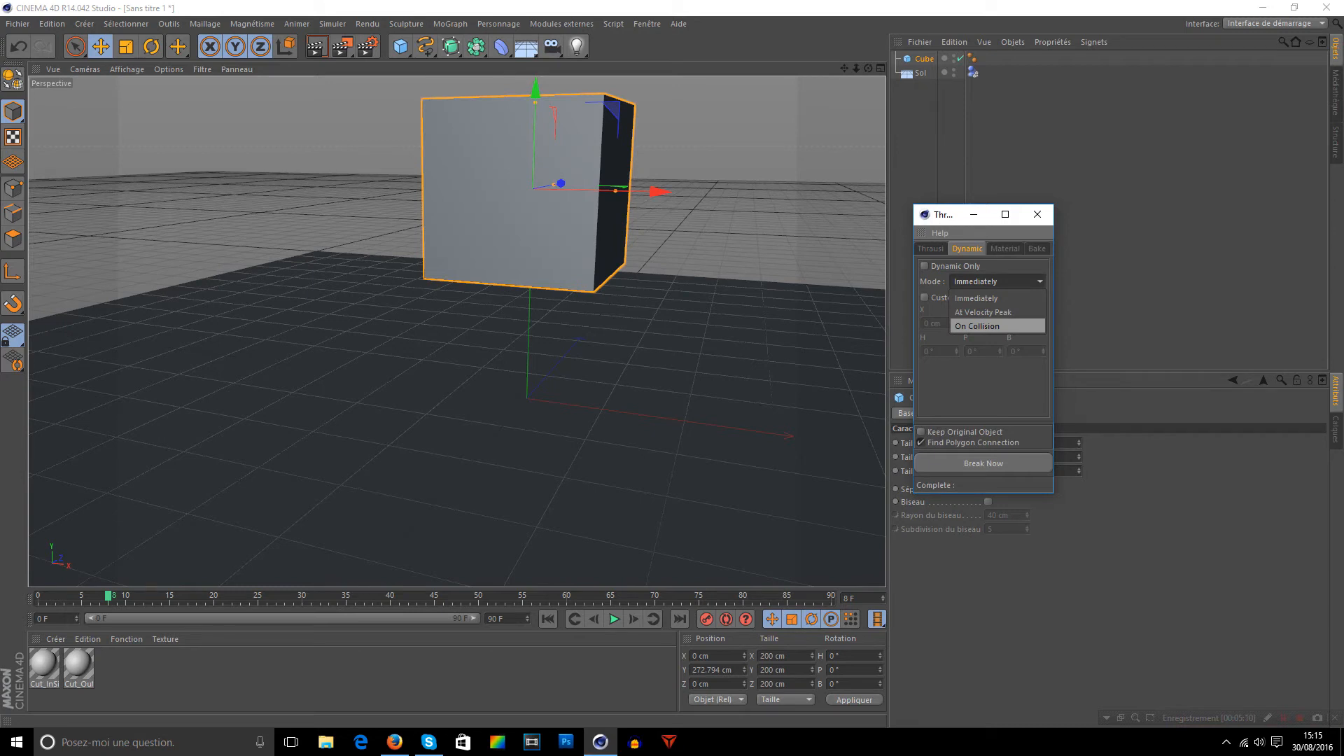
click(977, 326)
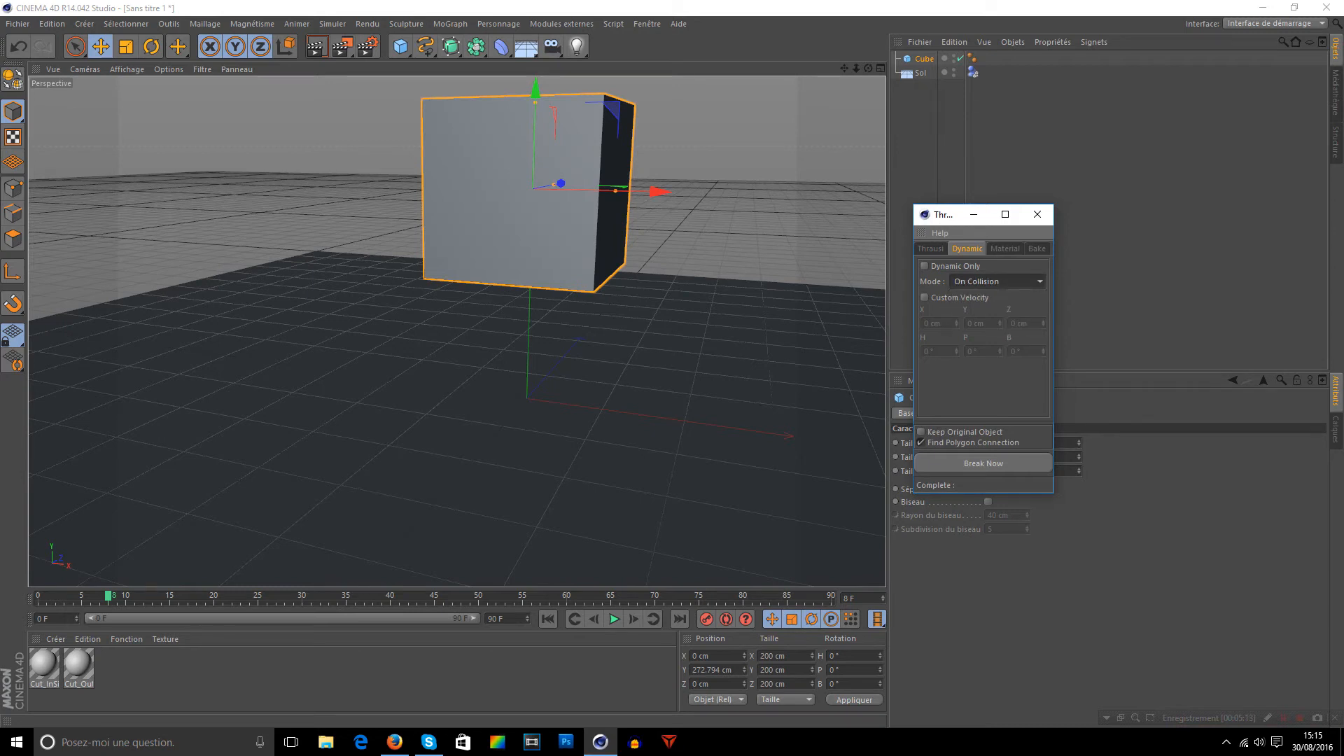
- Break the cube with the current Thrausi settings and close the plugin
click(984, 464)
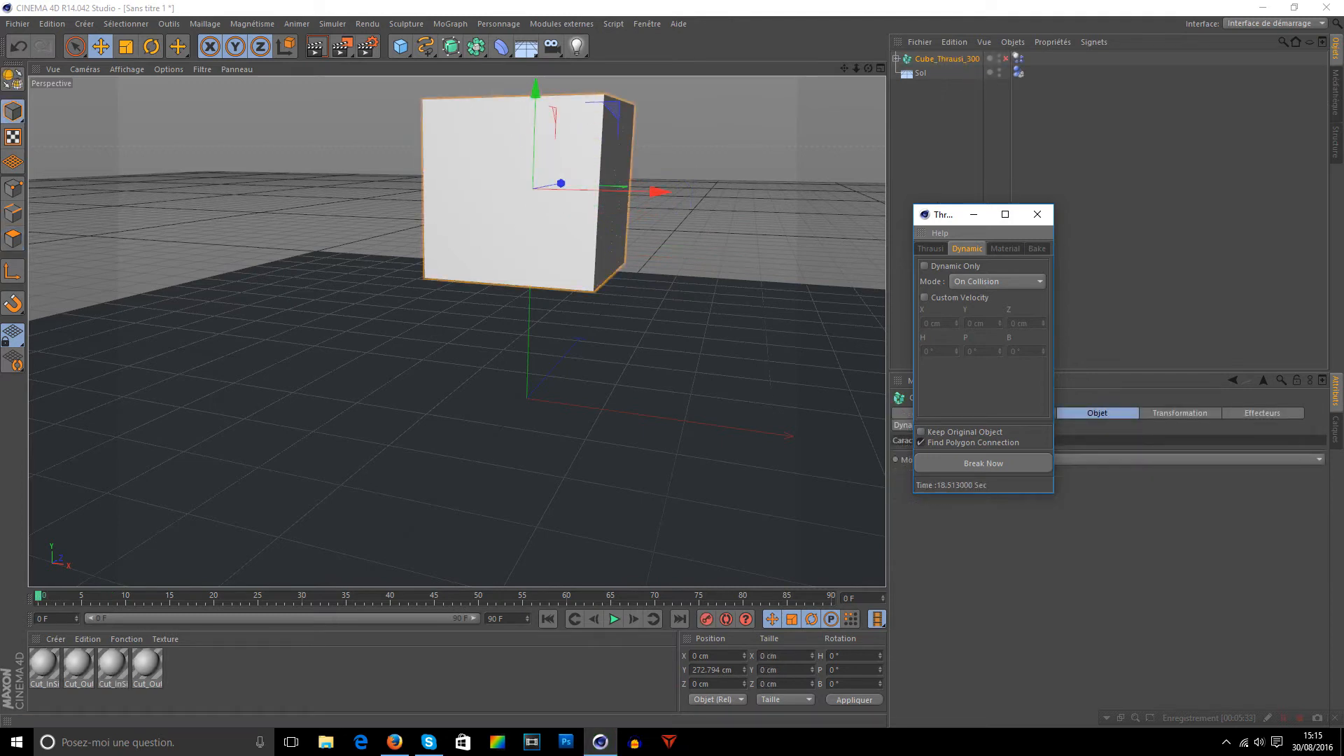
click(930, 249)
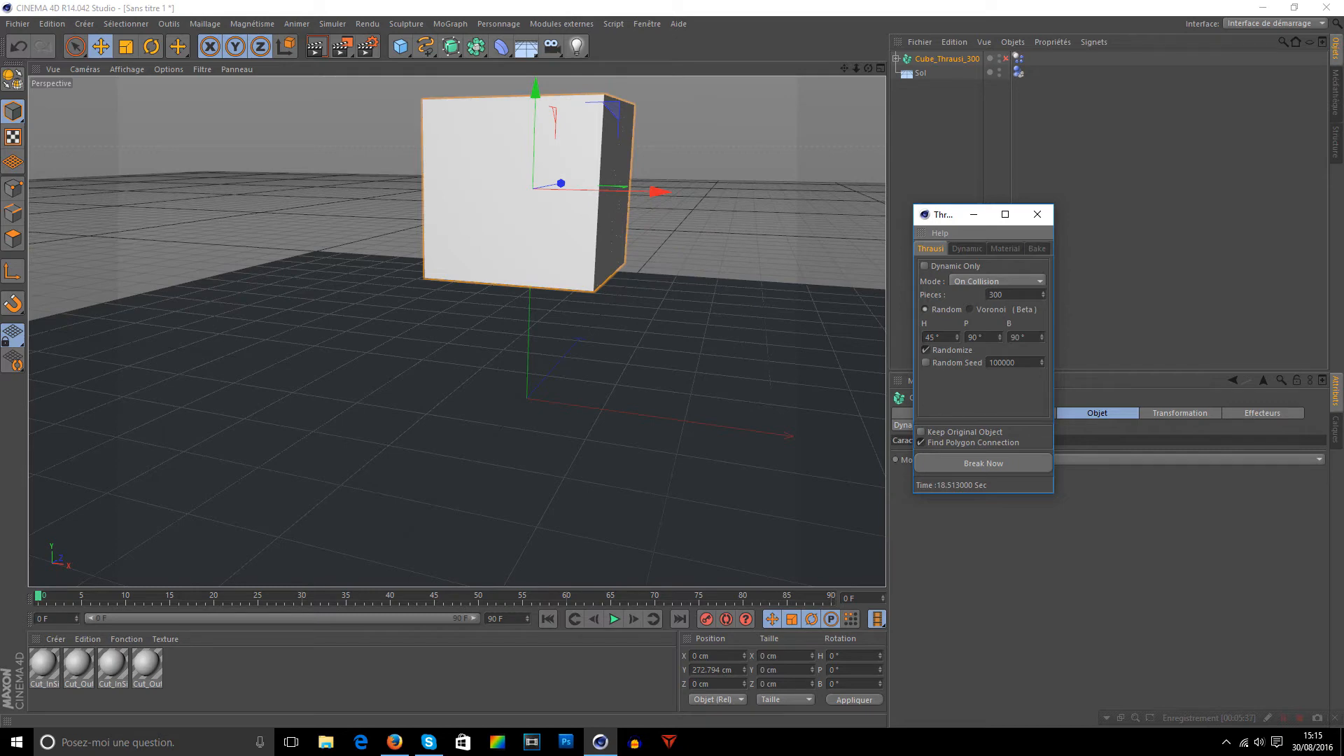
click(1036, 214)
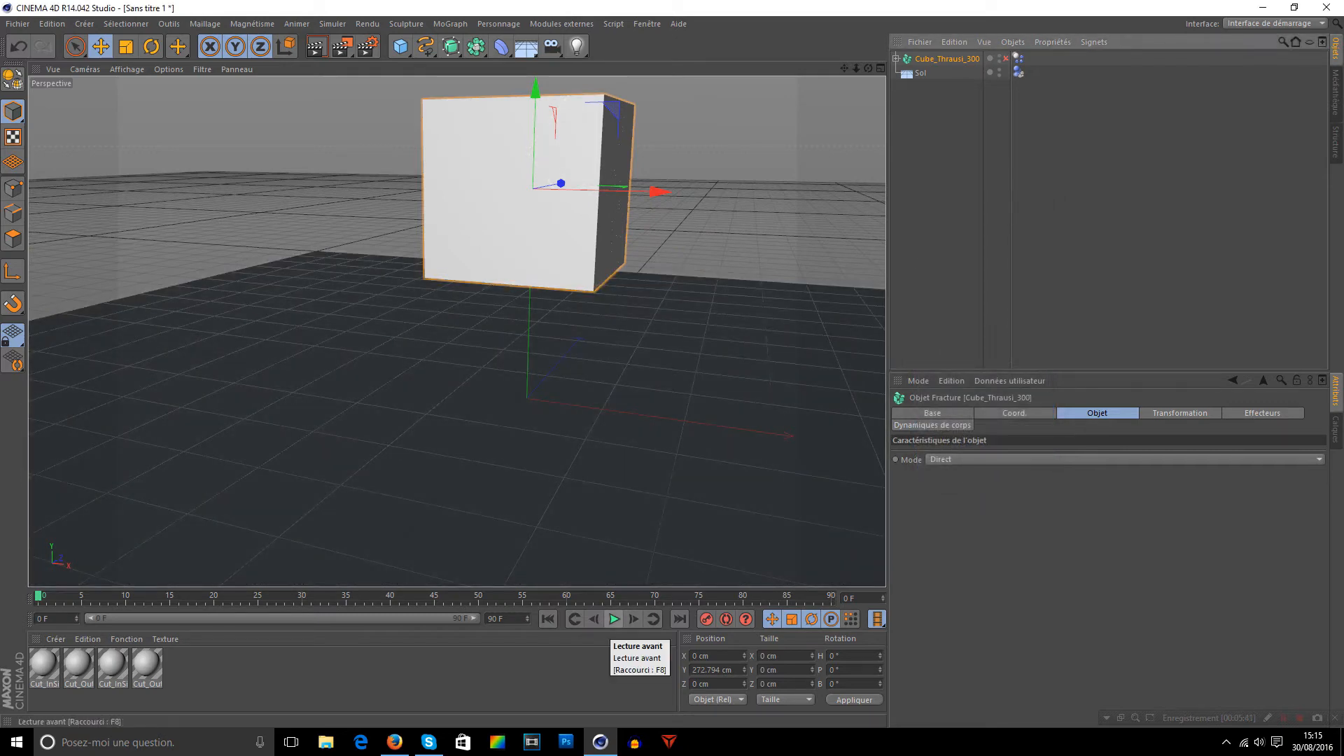
- Check the floor's dynamics property and apply the Corps collision simulation property to the floor again
click(651, 476)
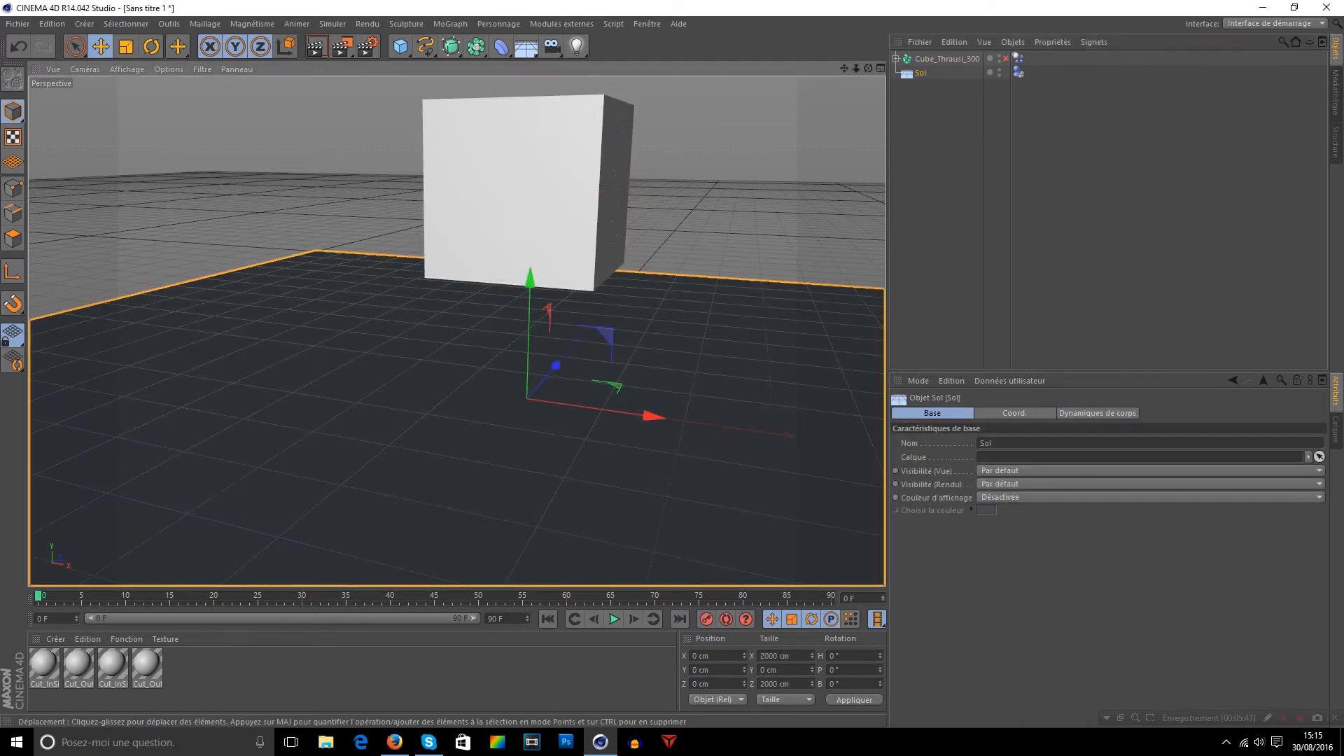
click(1018, 73)
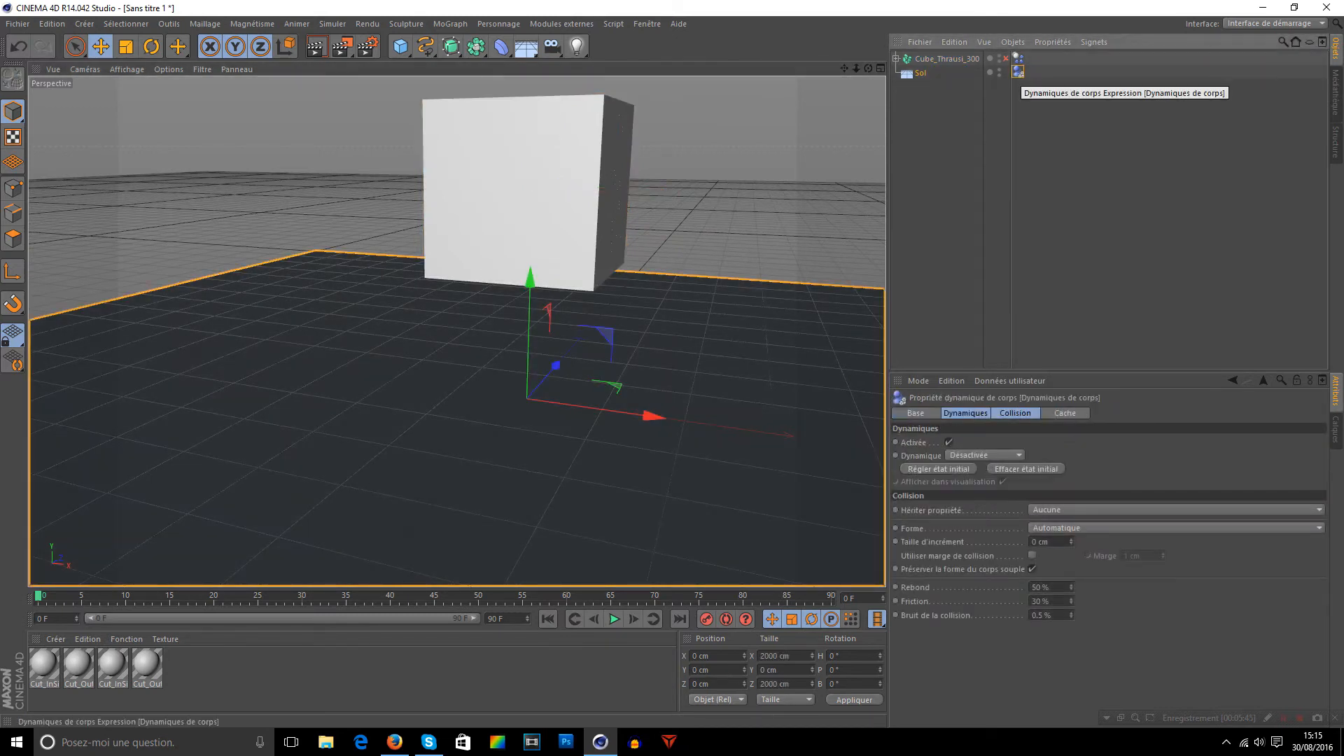
right_click(915, 73)
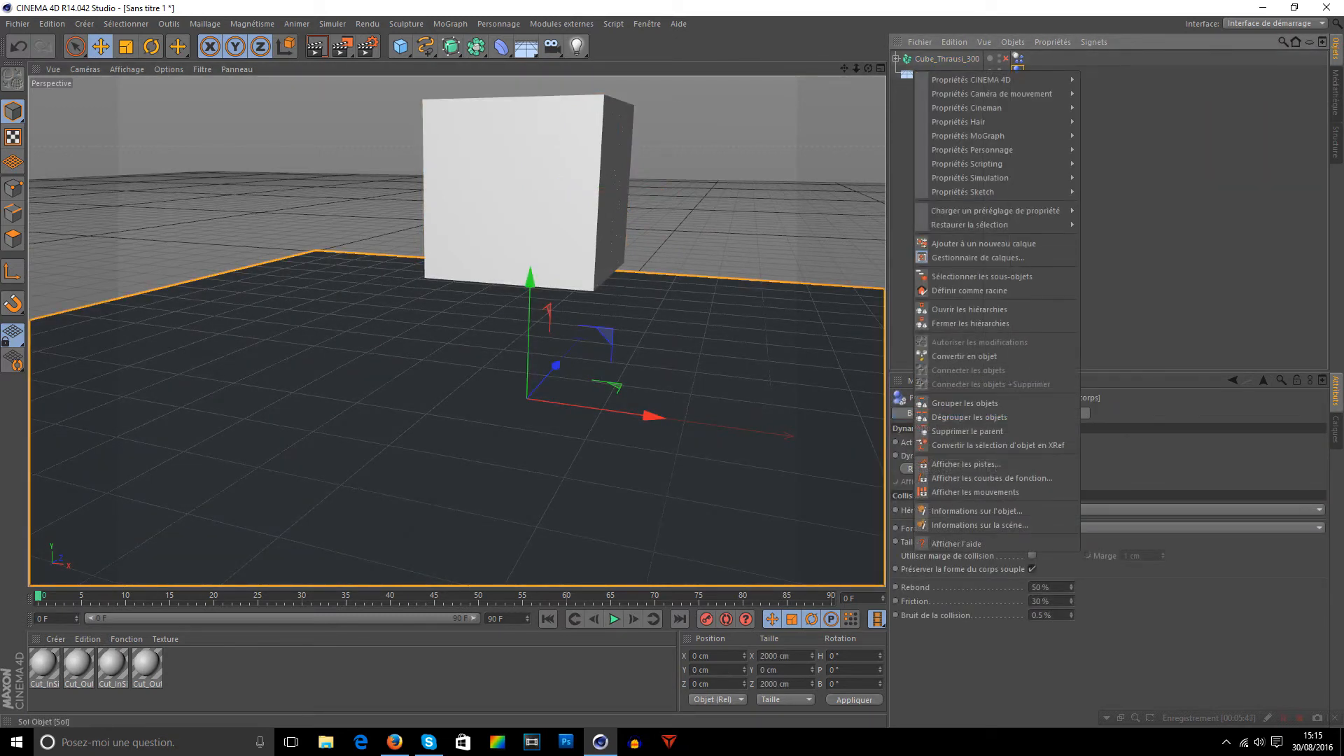
key(Escape)
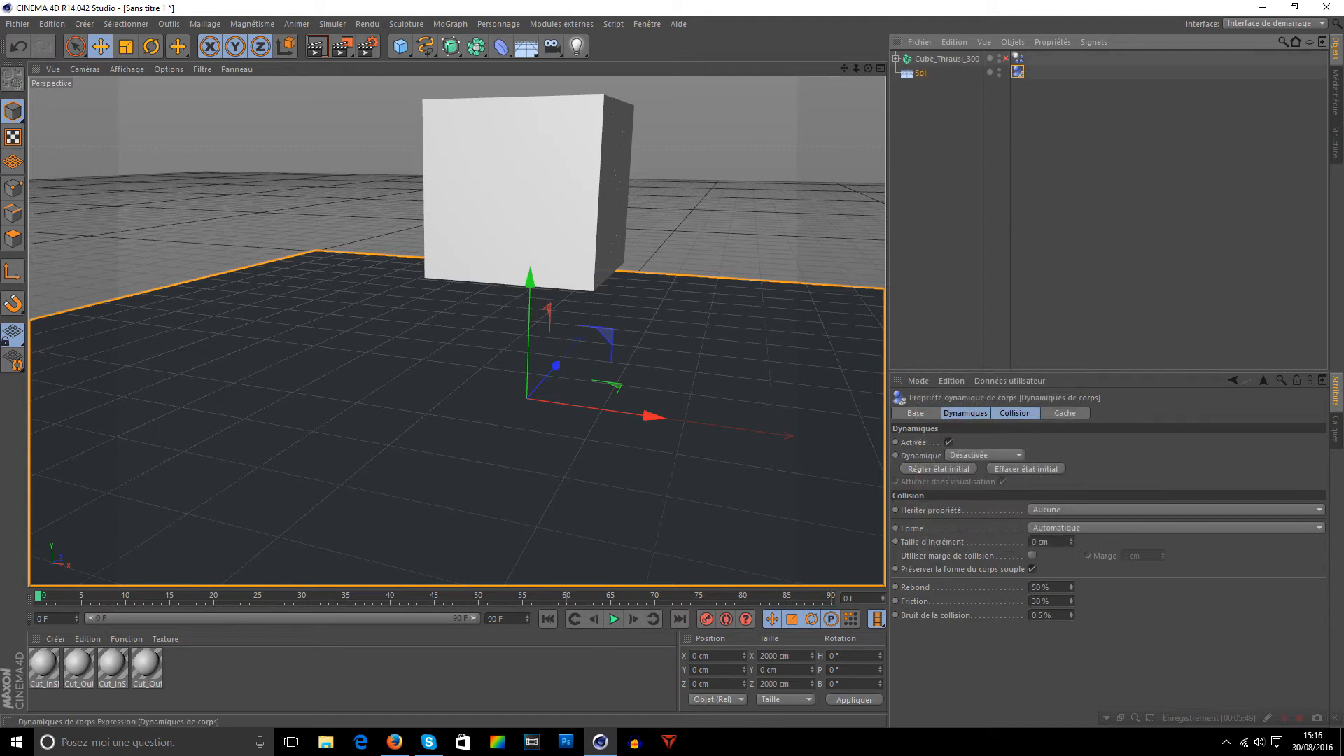
click(920, 73)
right_click(914, 73)
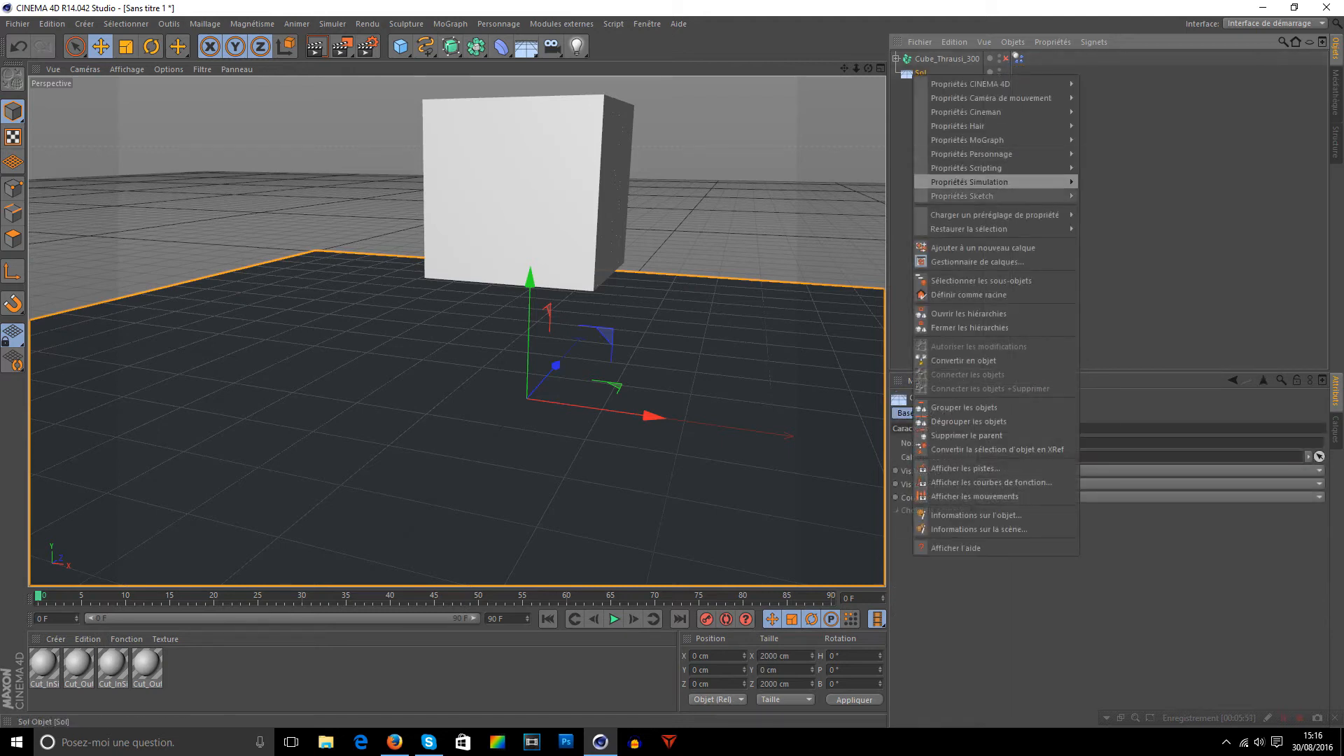
mouse_move(994, 182)
click(1119, 210)
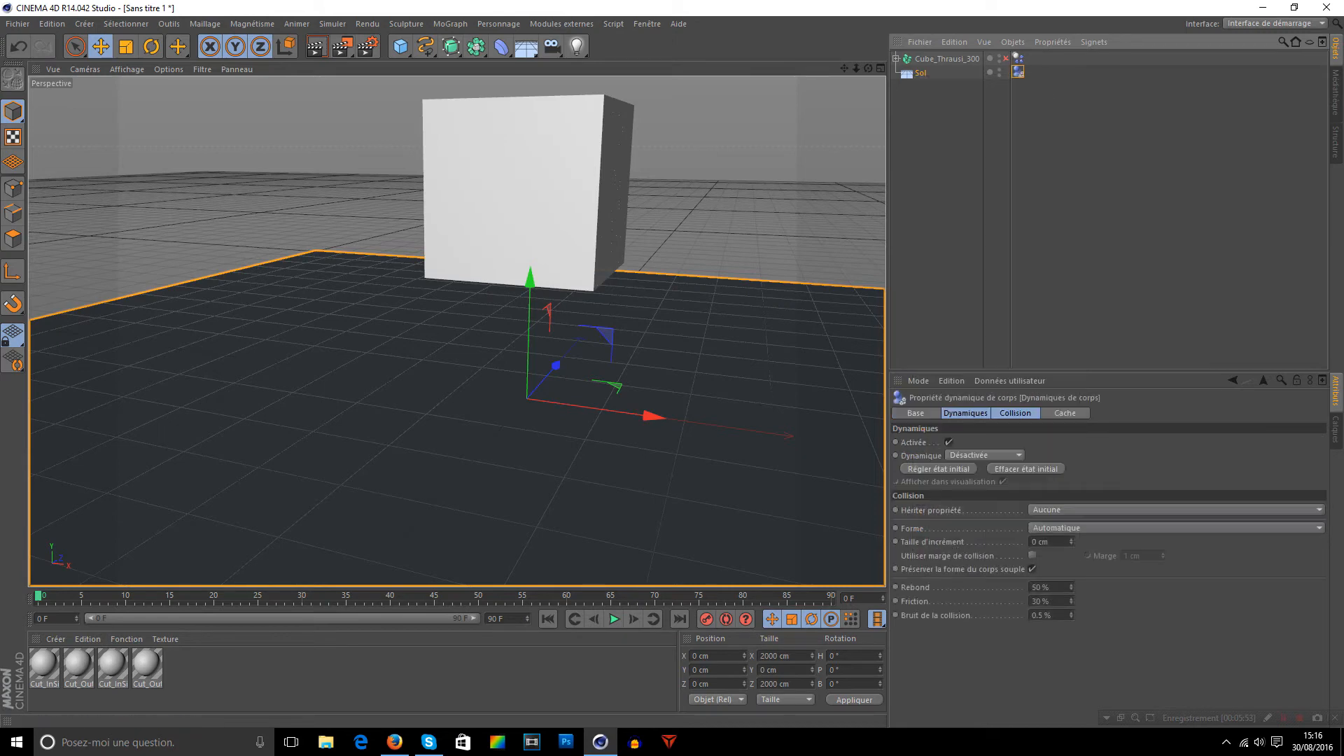
- Play the simulation to check how the fractured cube reacts above the floor, and stop the playback
drag(856, 68, 826, 68)
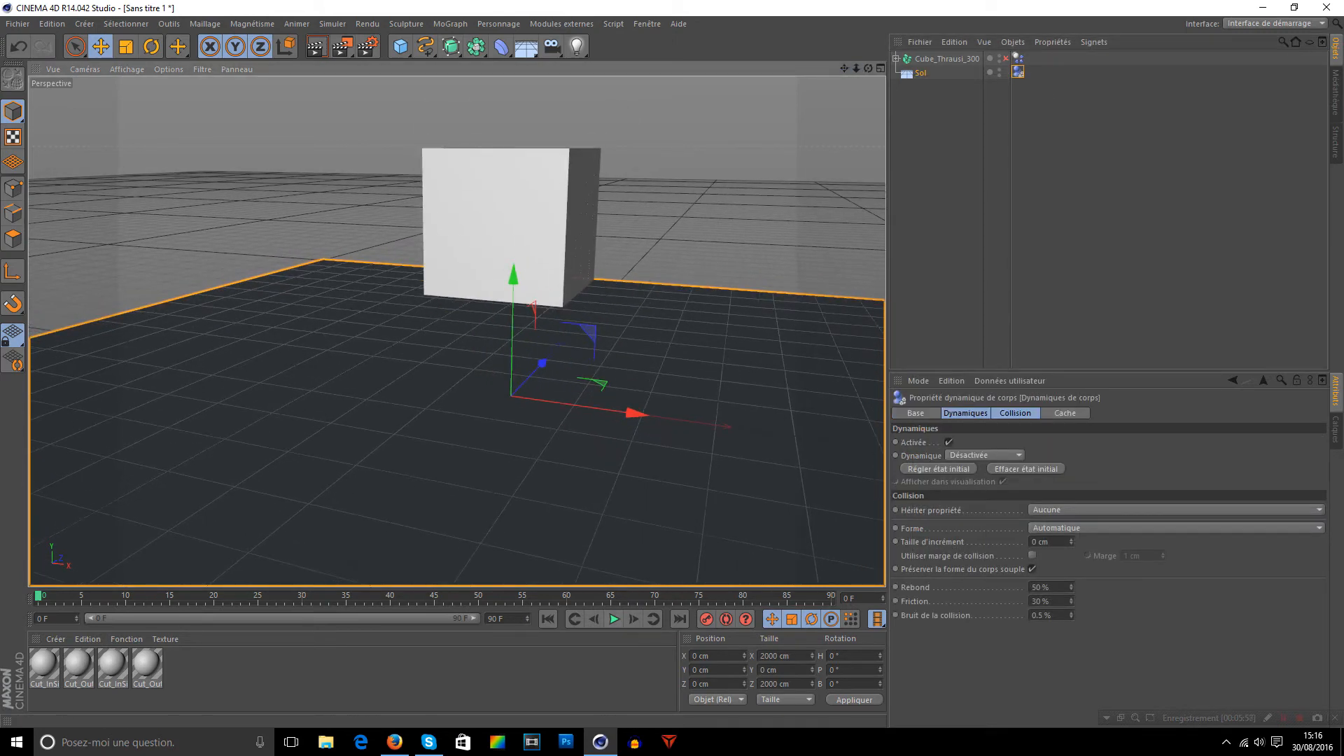
click(614, 618)
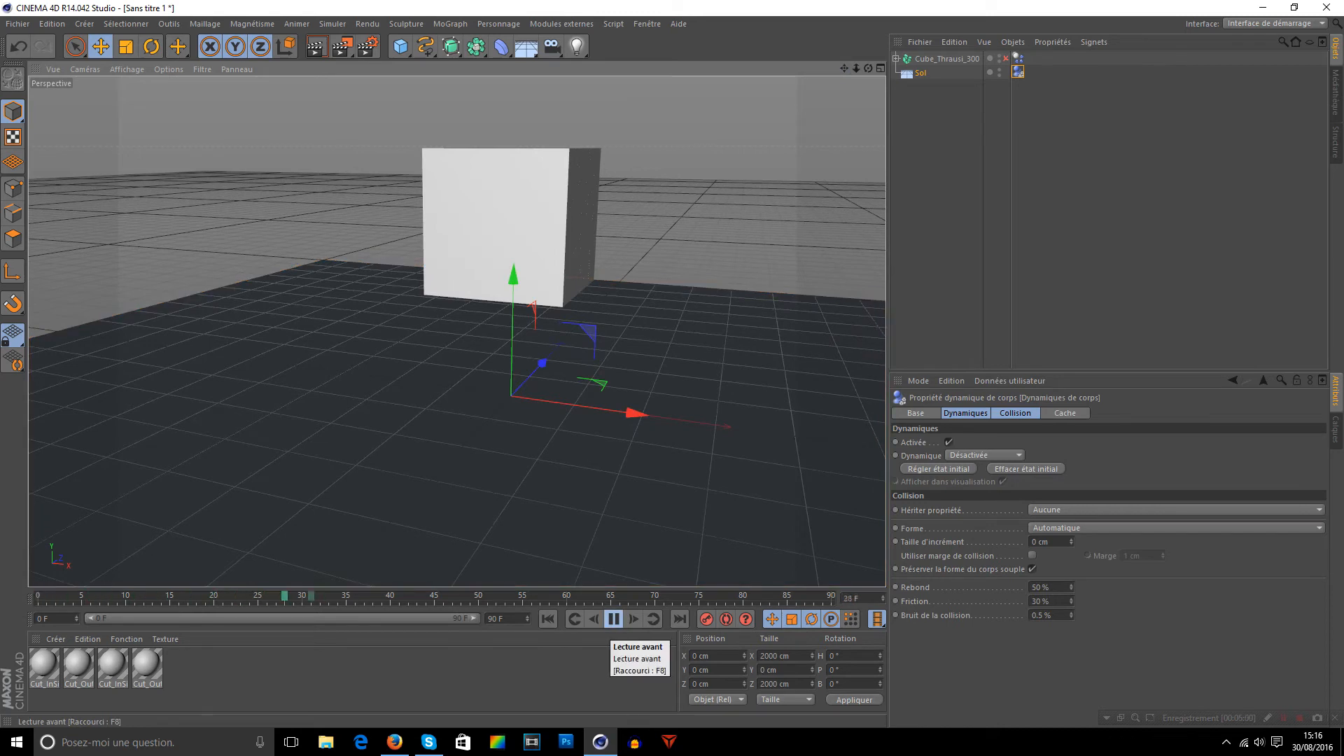
click(613, 619)
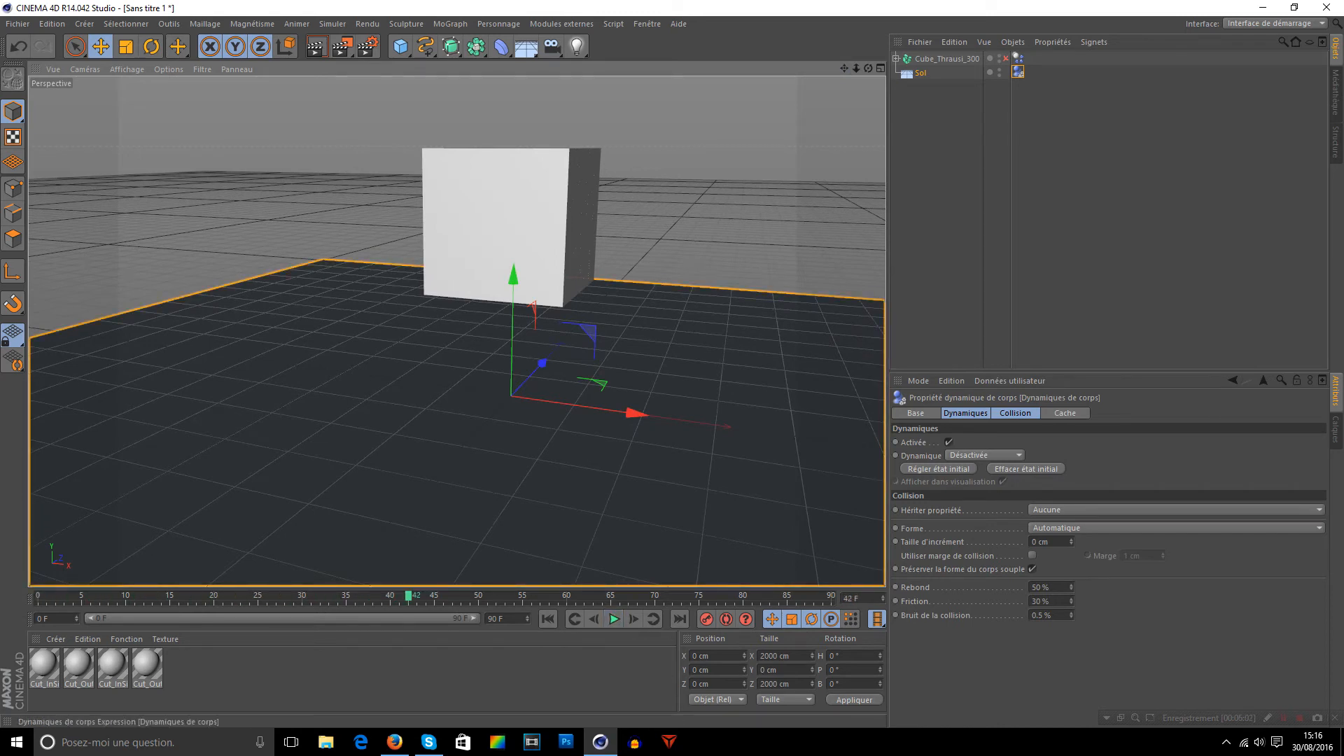
- Try to apply the Corps rigide simulation property to the fractured cube and replay the simulation from the start
click(973, 175)
click(938, 59)
right_click(931, 58)
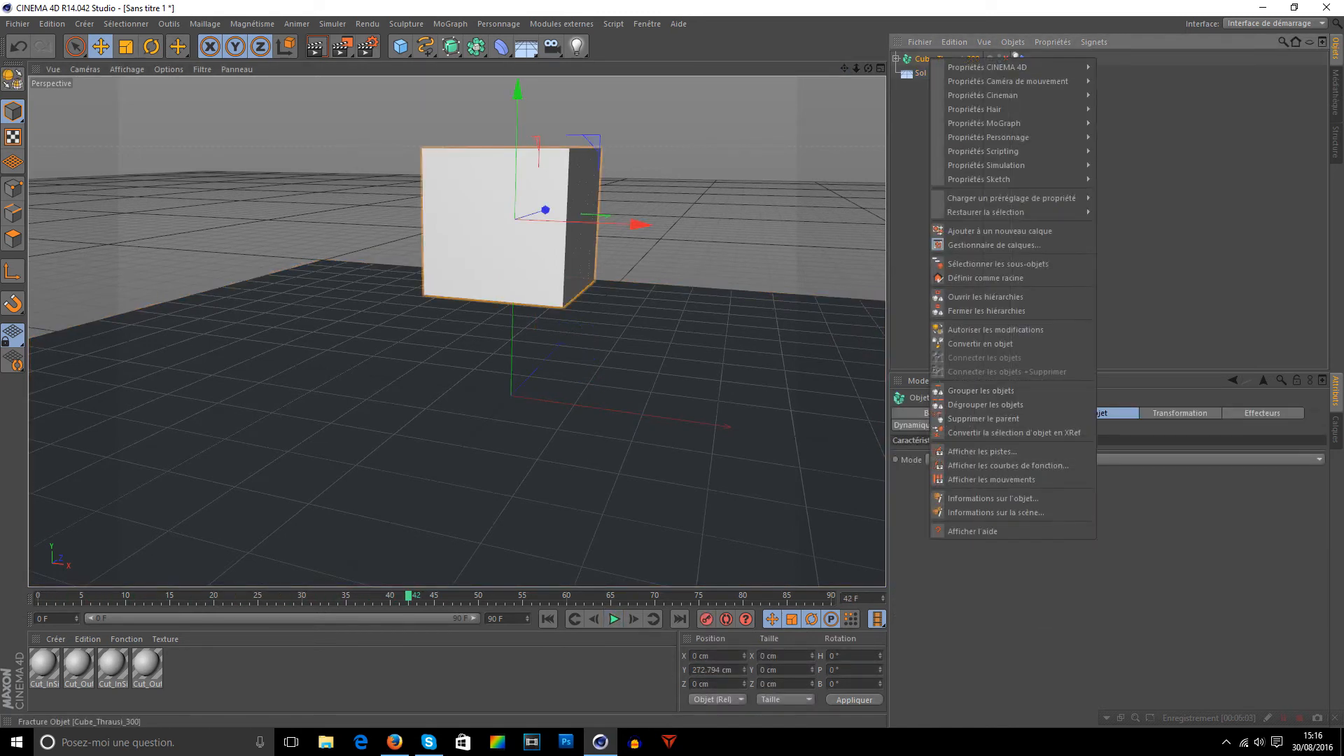
mouse_move(1049, 165)
click(1133, 170)
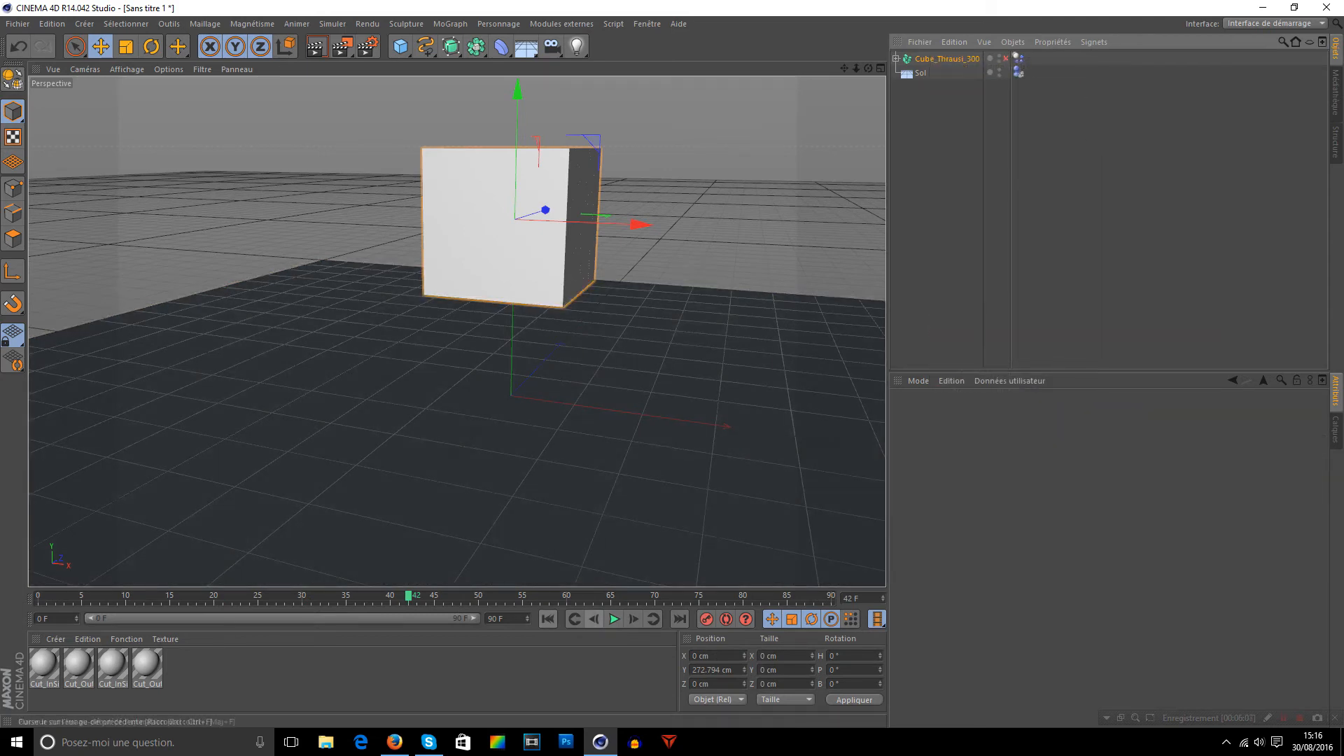
click(547, 618)
click(614, 619)
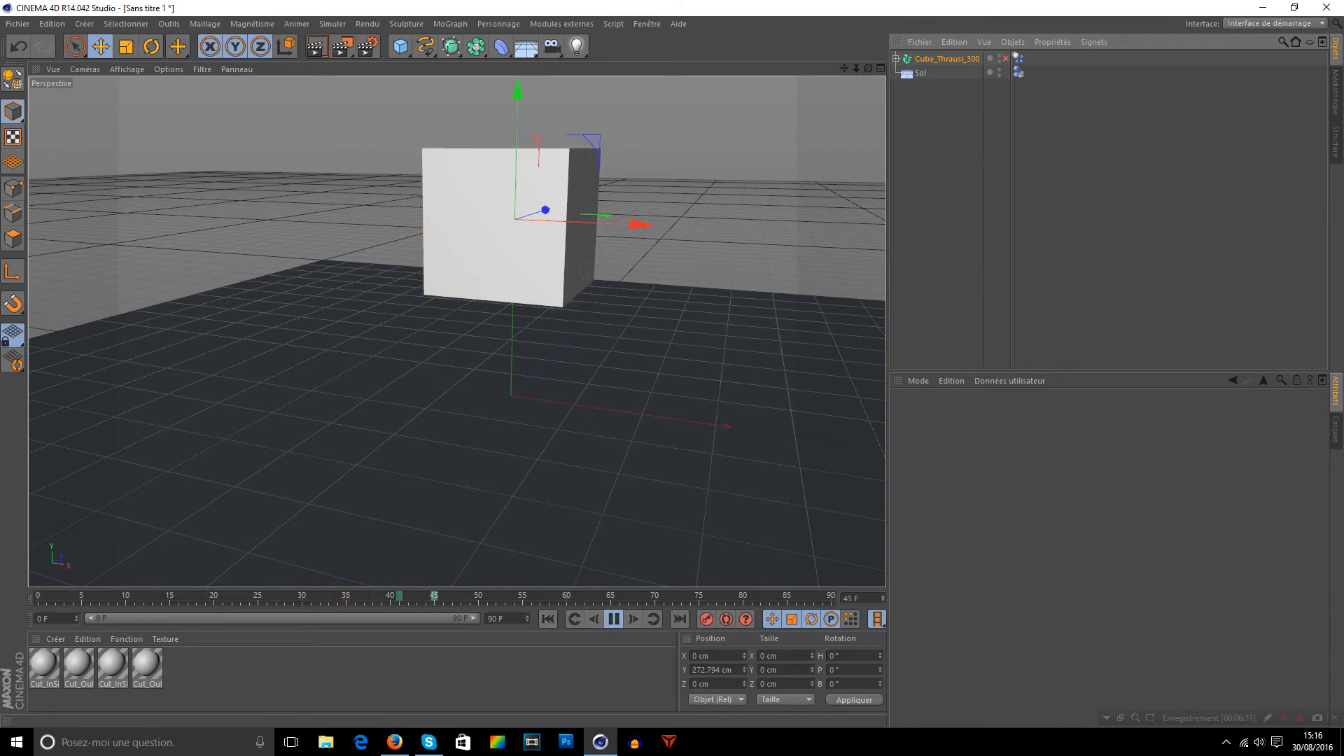
key(space)
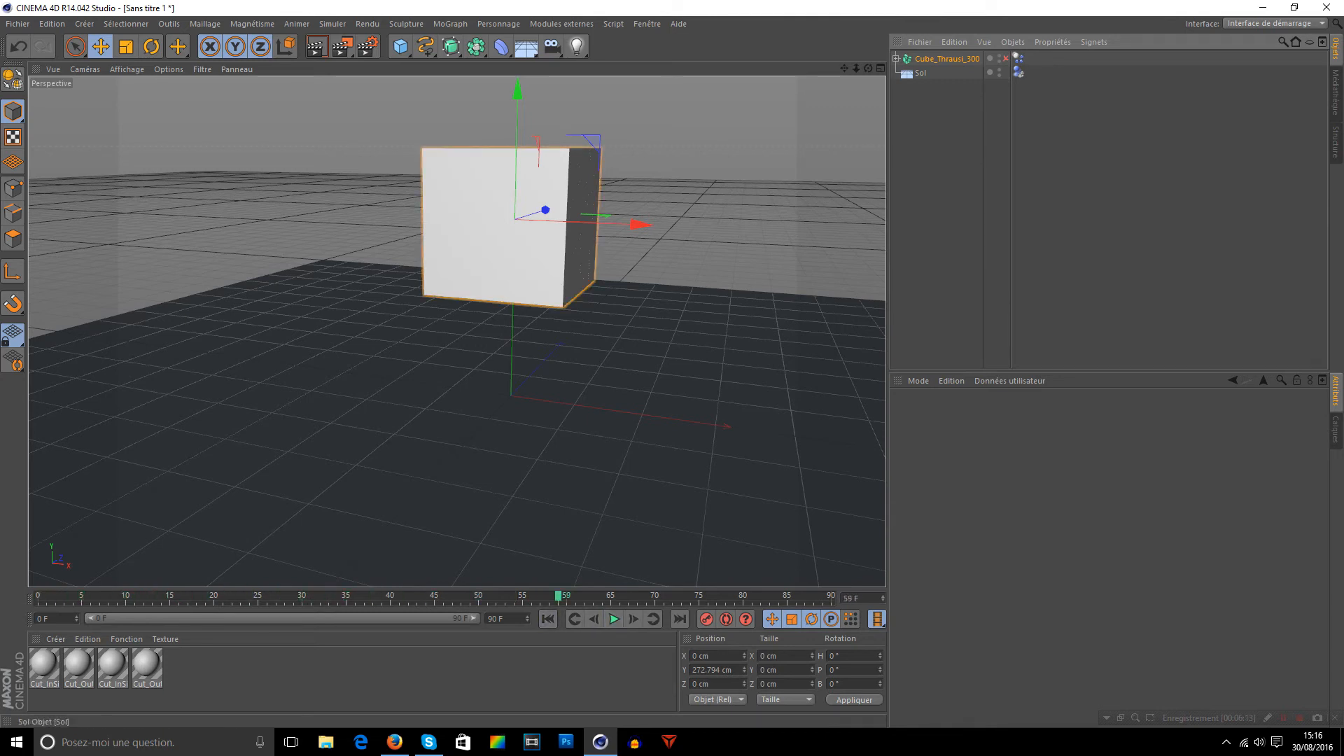
- Try to apply the Corps souple simulation property to the floor and replay the simulation from the first frame
right_click(921, 73)
mouse_move(974, 182)
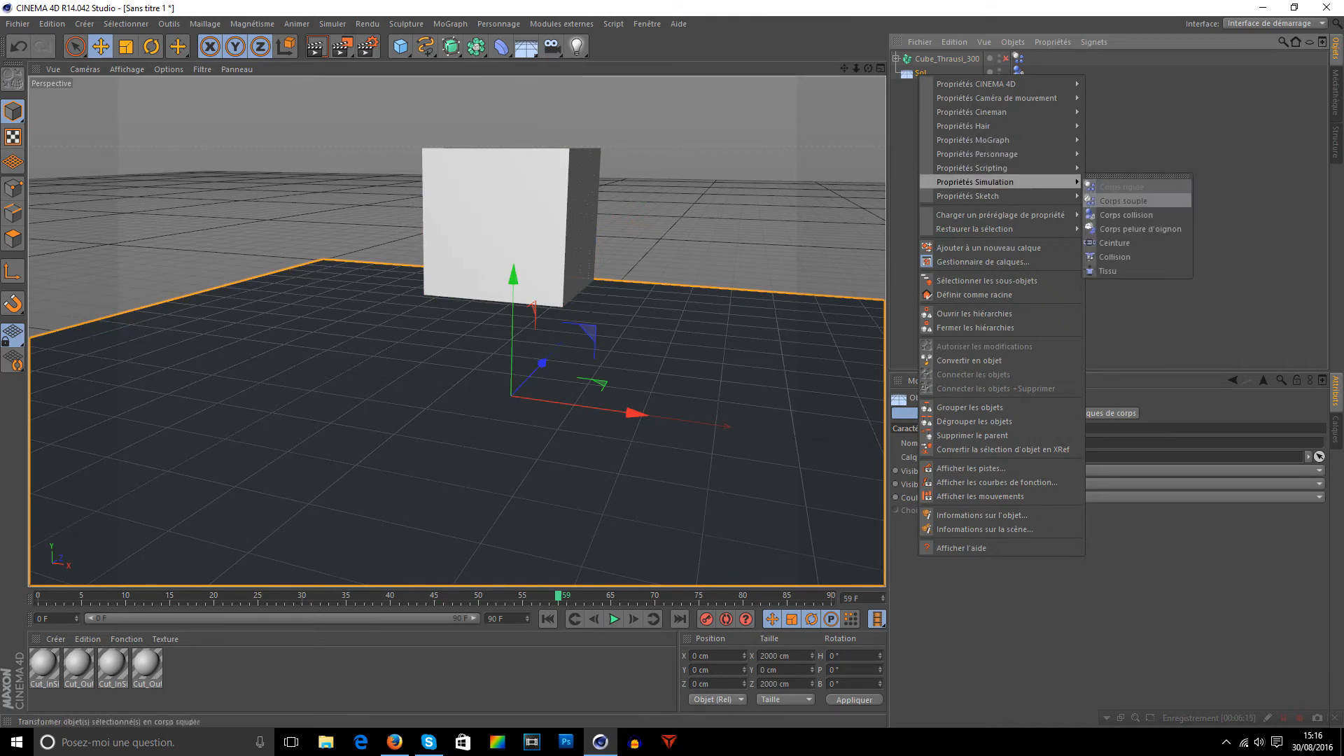
click(1123, 200)
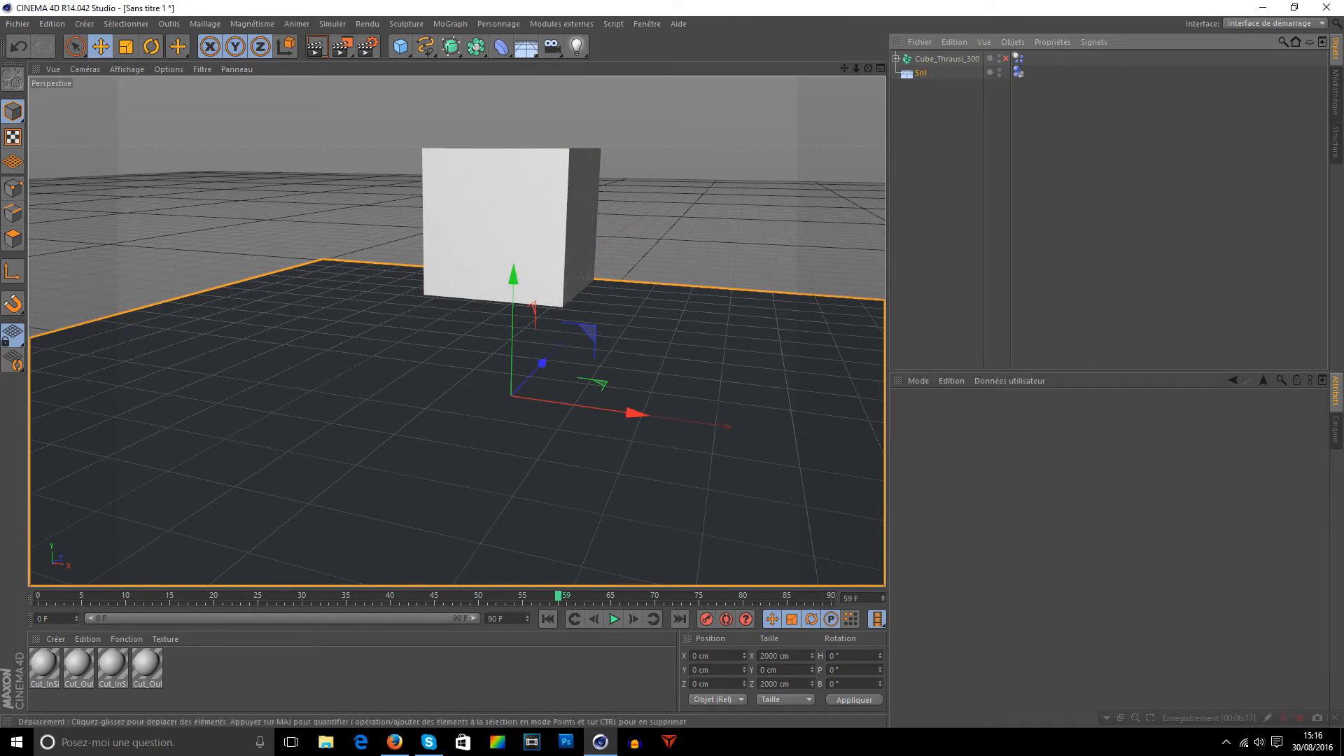
click(548, 619)
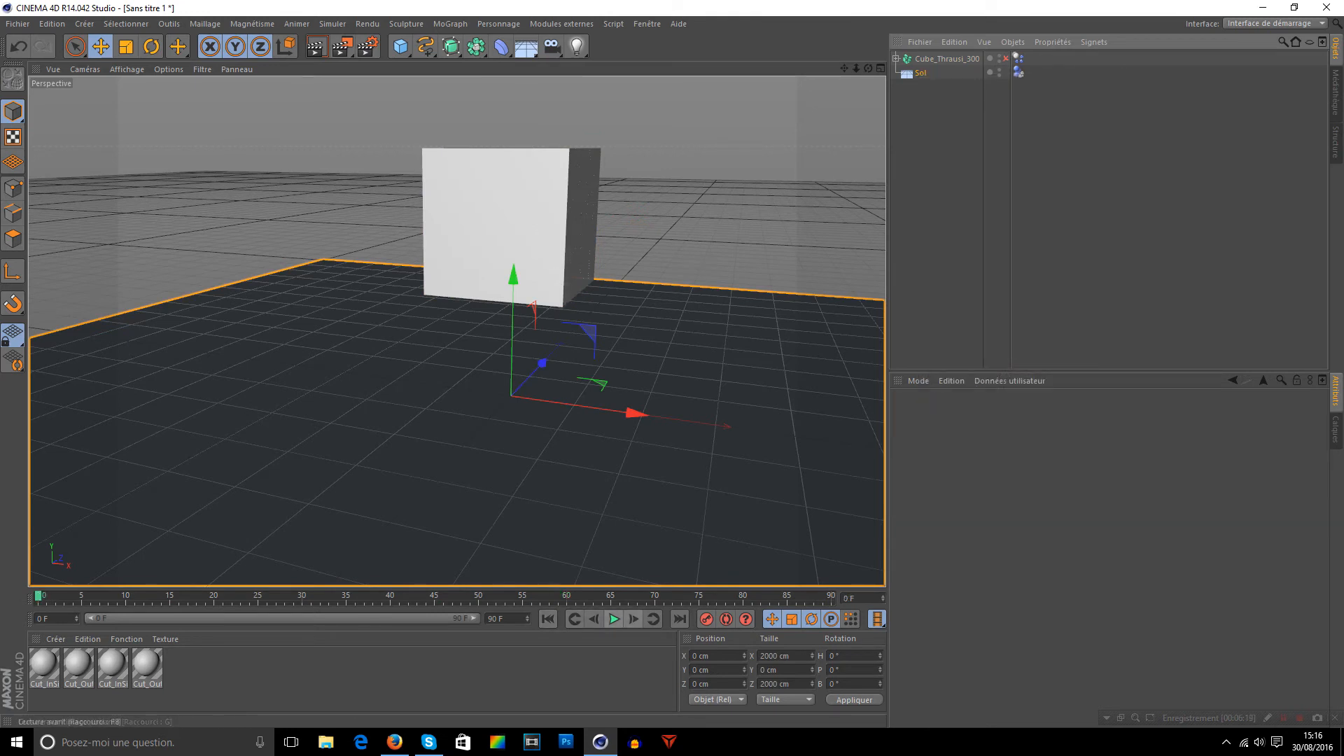
click(614, 619)
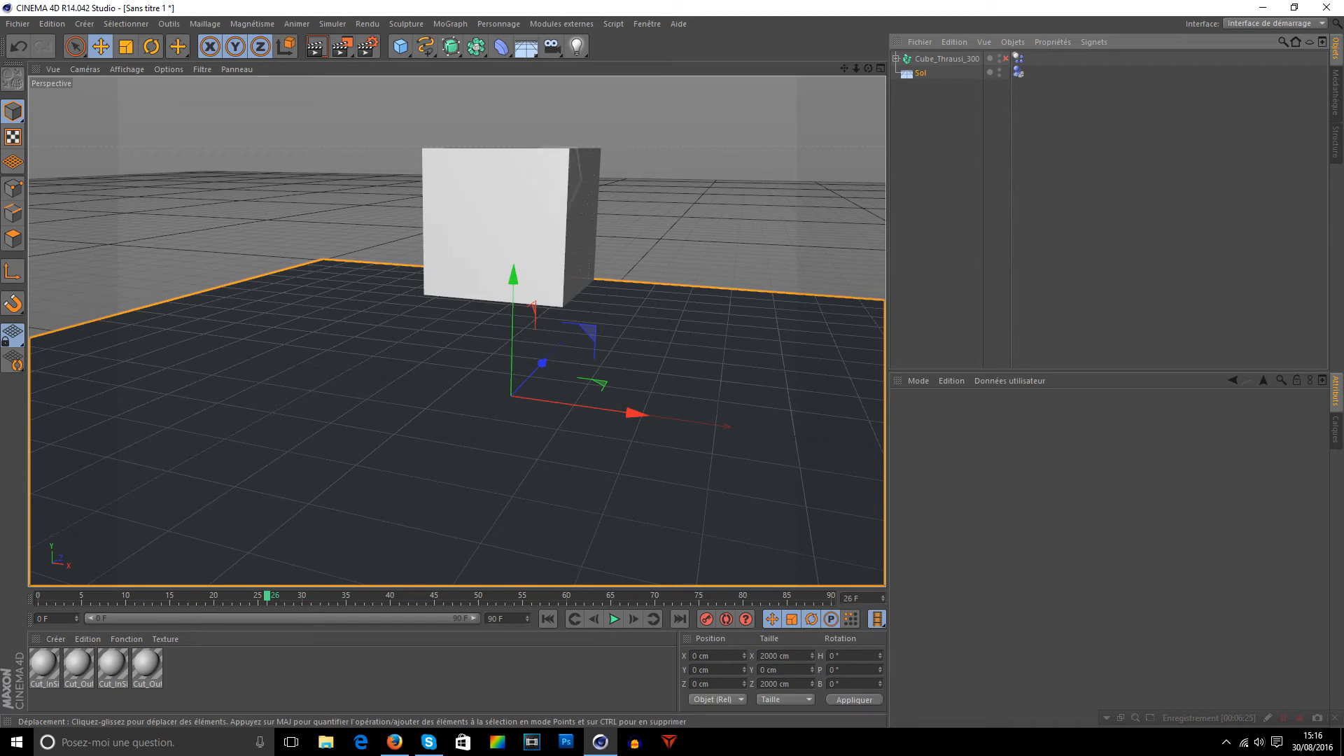
- Add a capsule and raise it above the fractured cube to a Y position of about 525 cm
scroll(457, 331, up, 5)
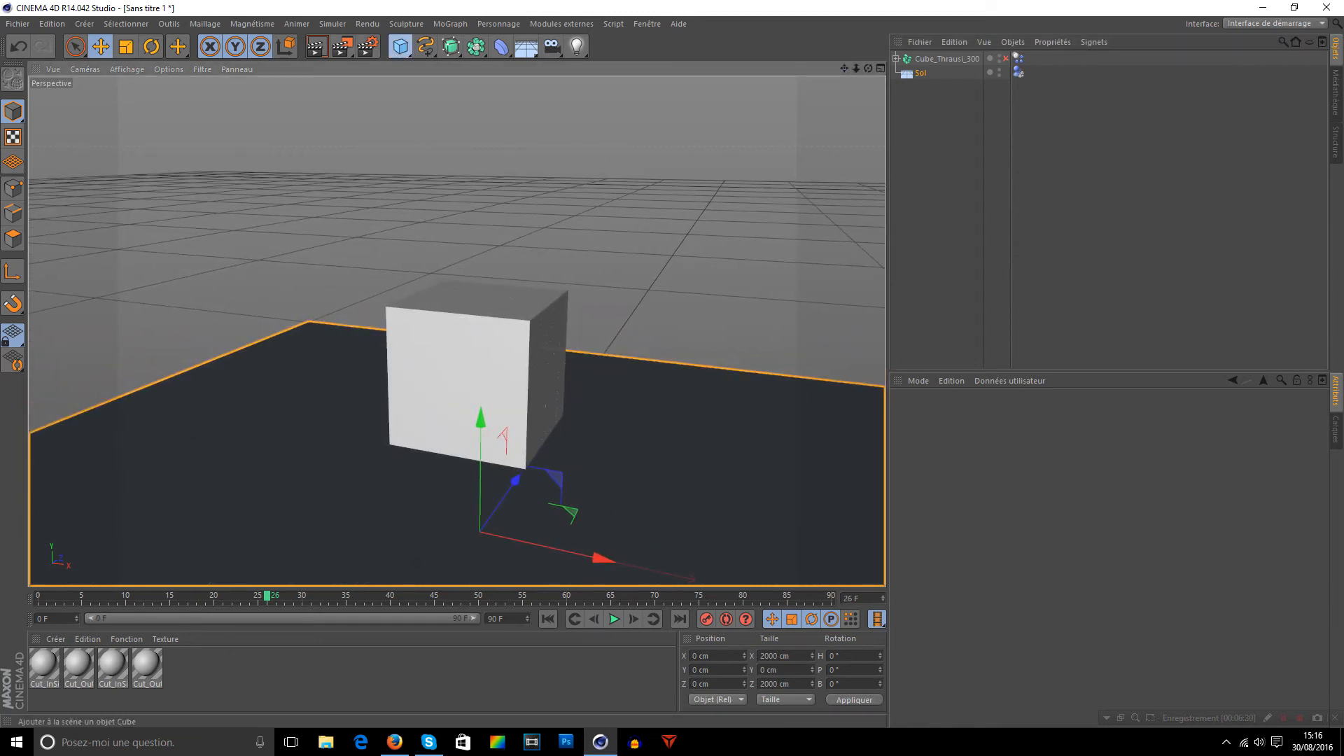
click(400, 46)
click(561, 116)
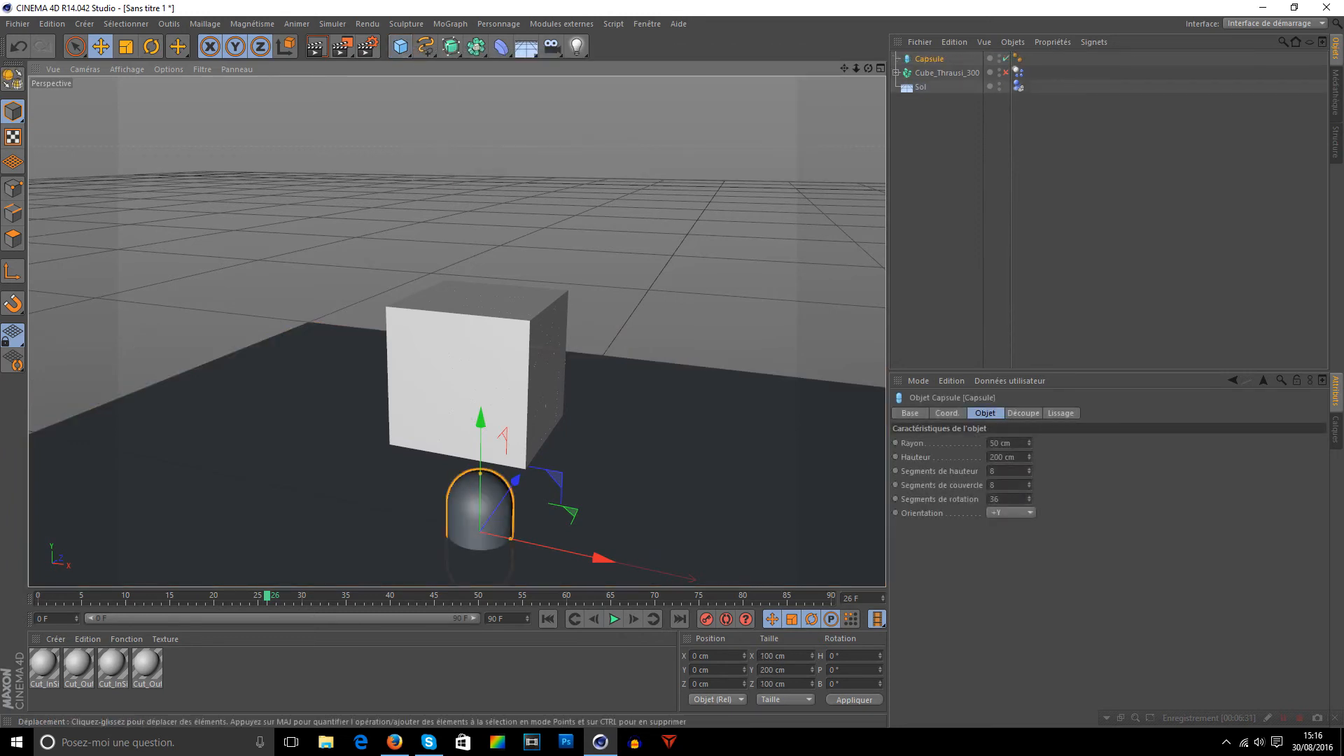
drag(480, 420, 483, 75)
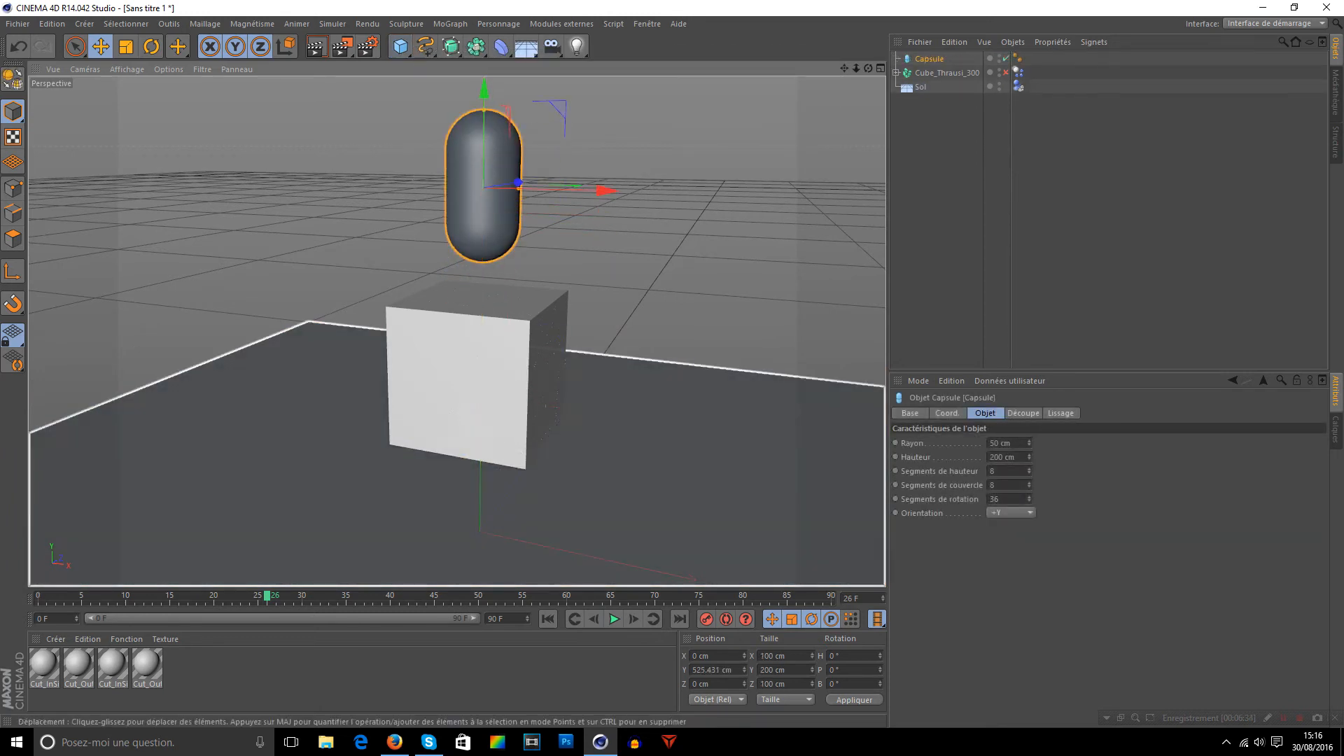
- Scale the capsule uniformly down to about 40 × 80 × 40 cm and apply the Corps rigide simulation property to it
click(126, 46)
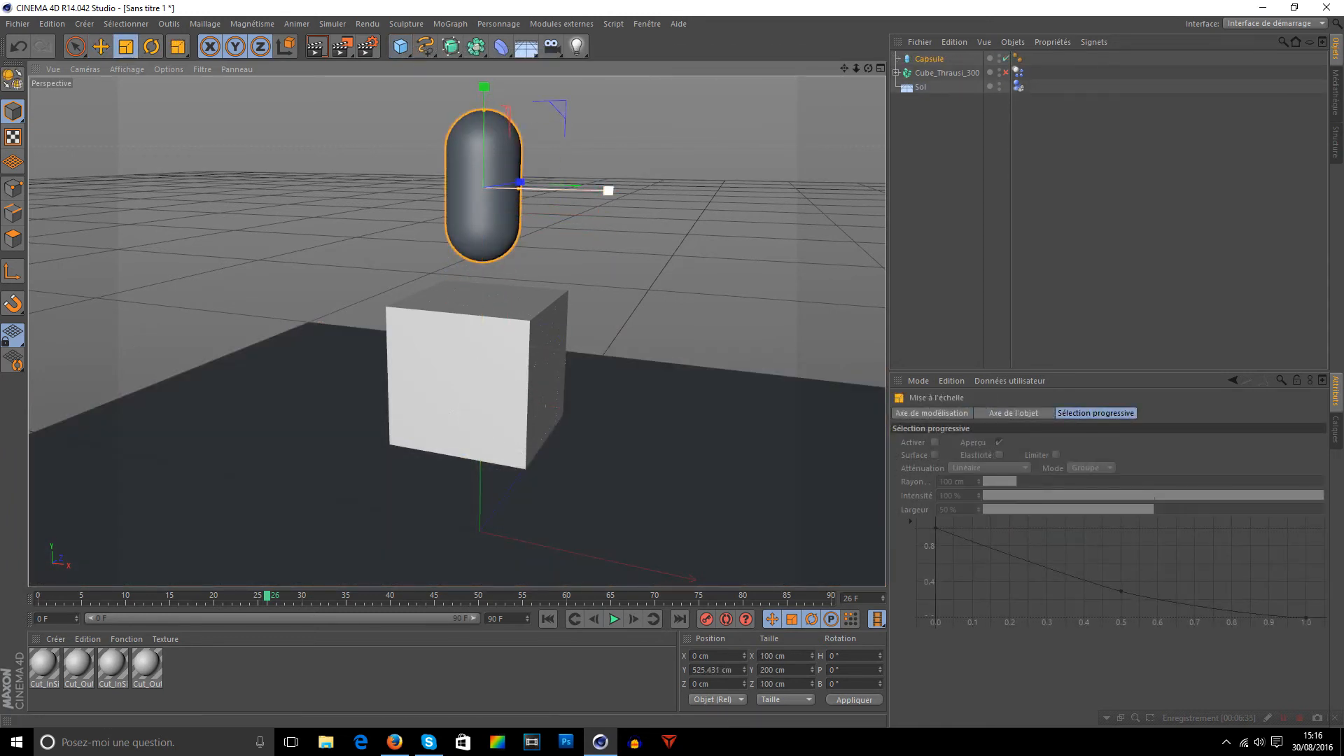
drag(608, 191, 532, 189)
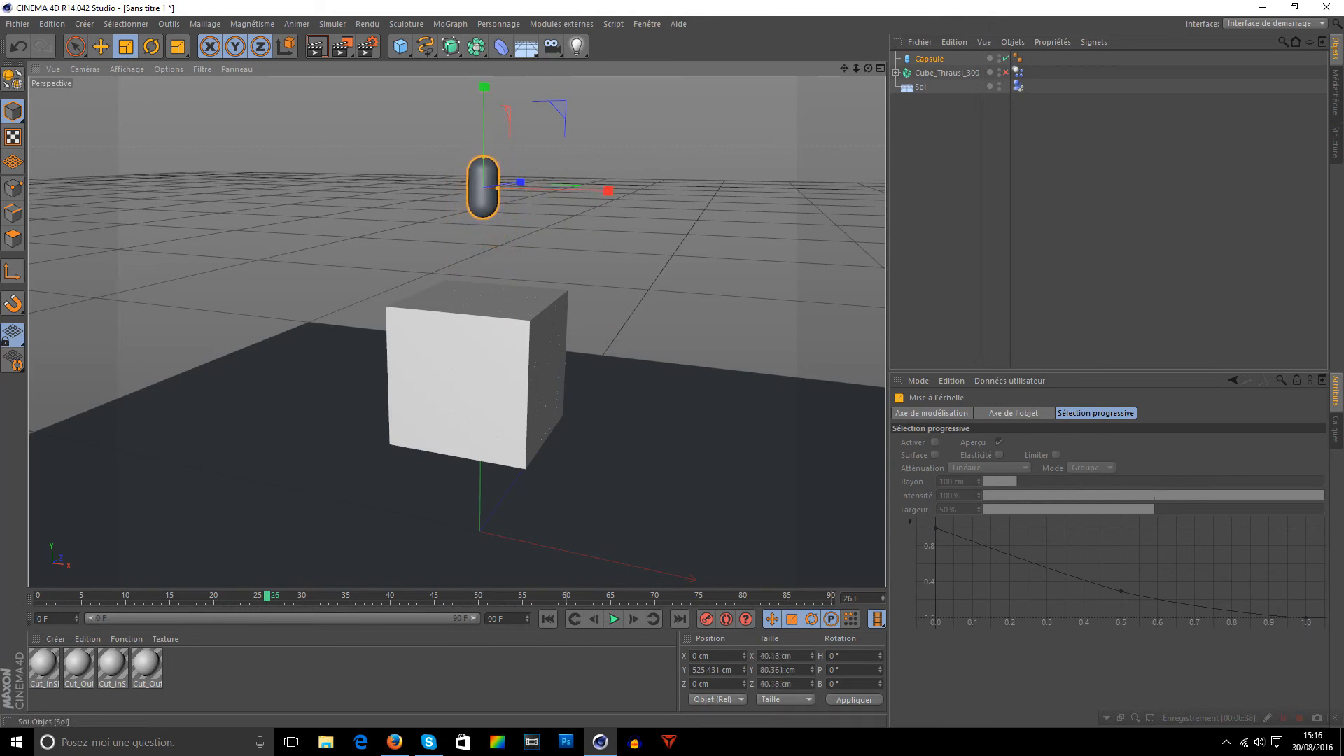
right_click(938, 60)
mouse_move(1015, 167)
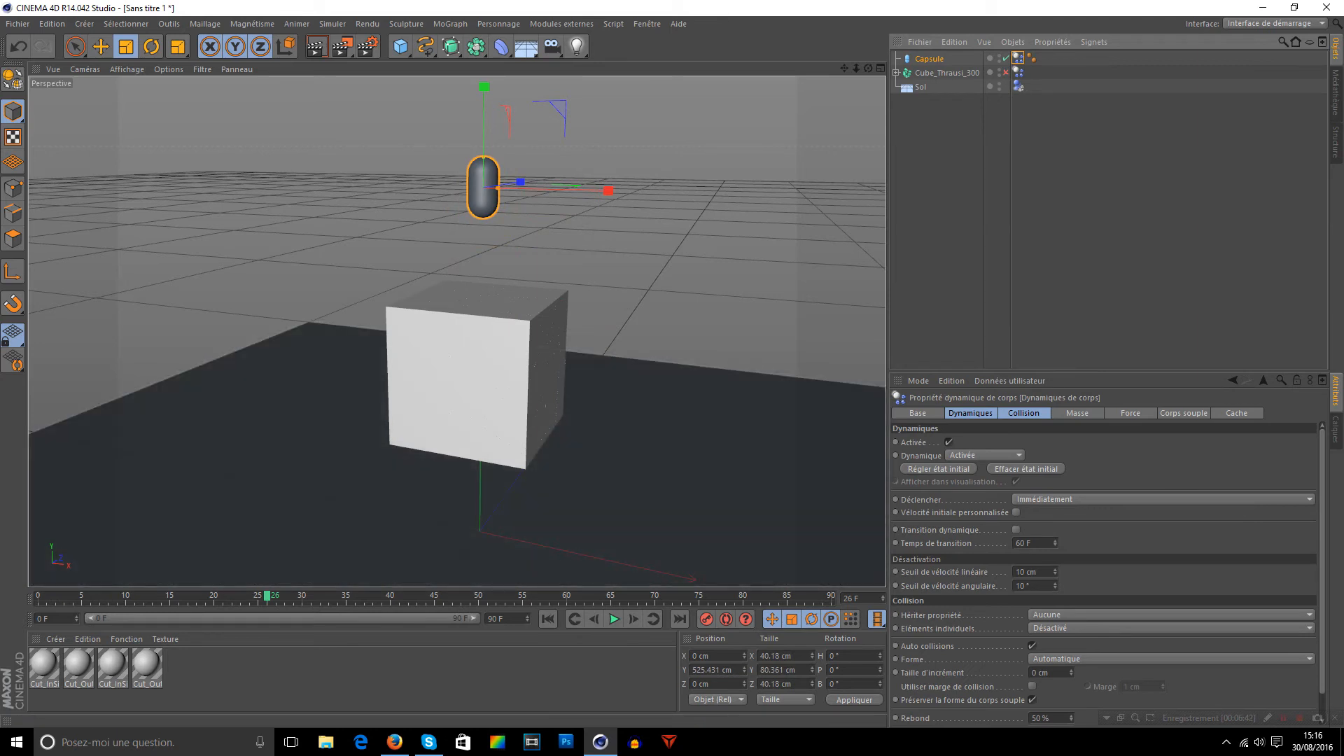
- Apply the Corps collision simulation property to the floor object Sol
click(920, 87)
right_click(920, 86)
mouse_move(994, 191)
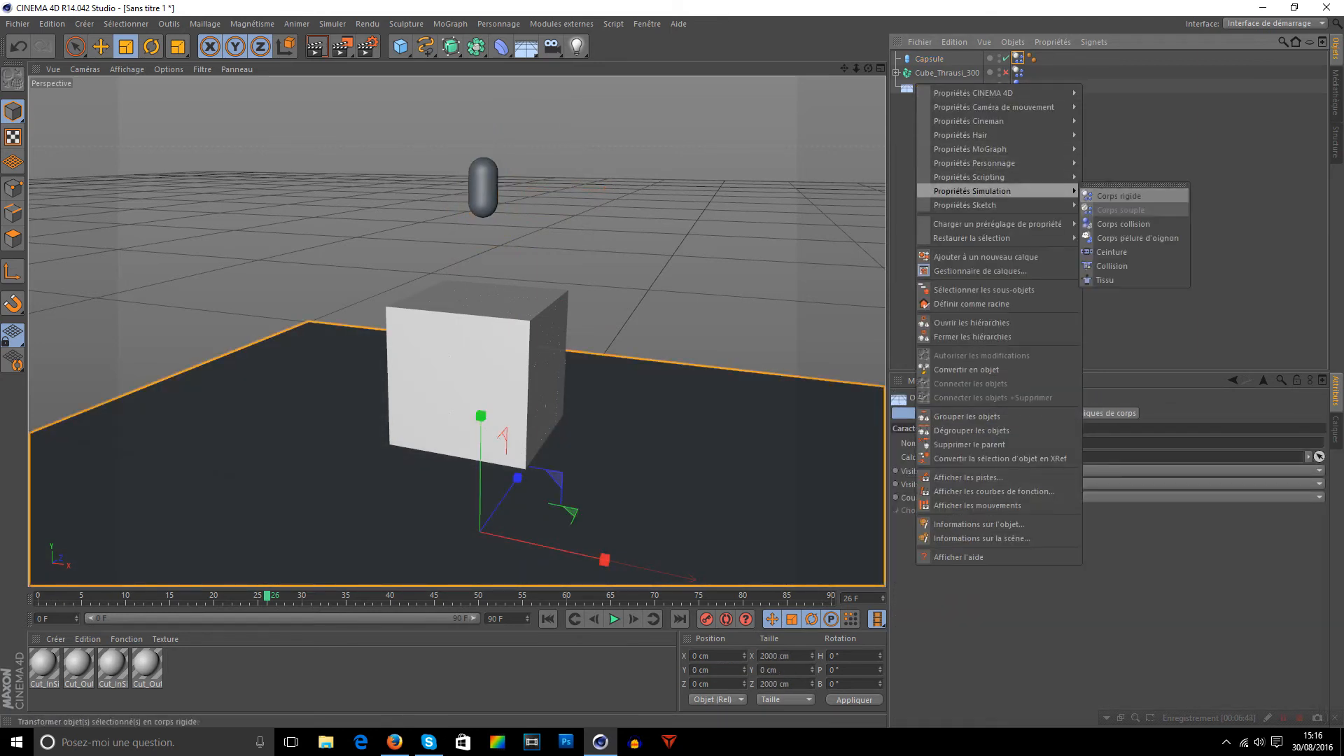
click(1123, 223)
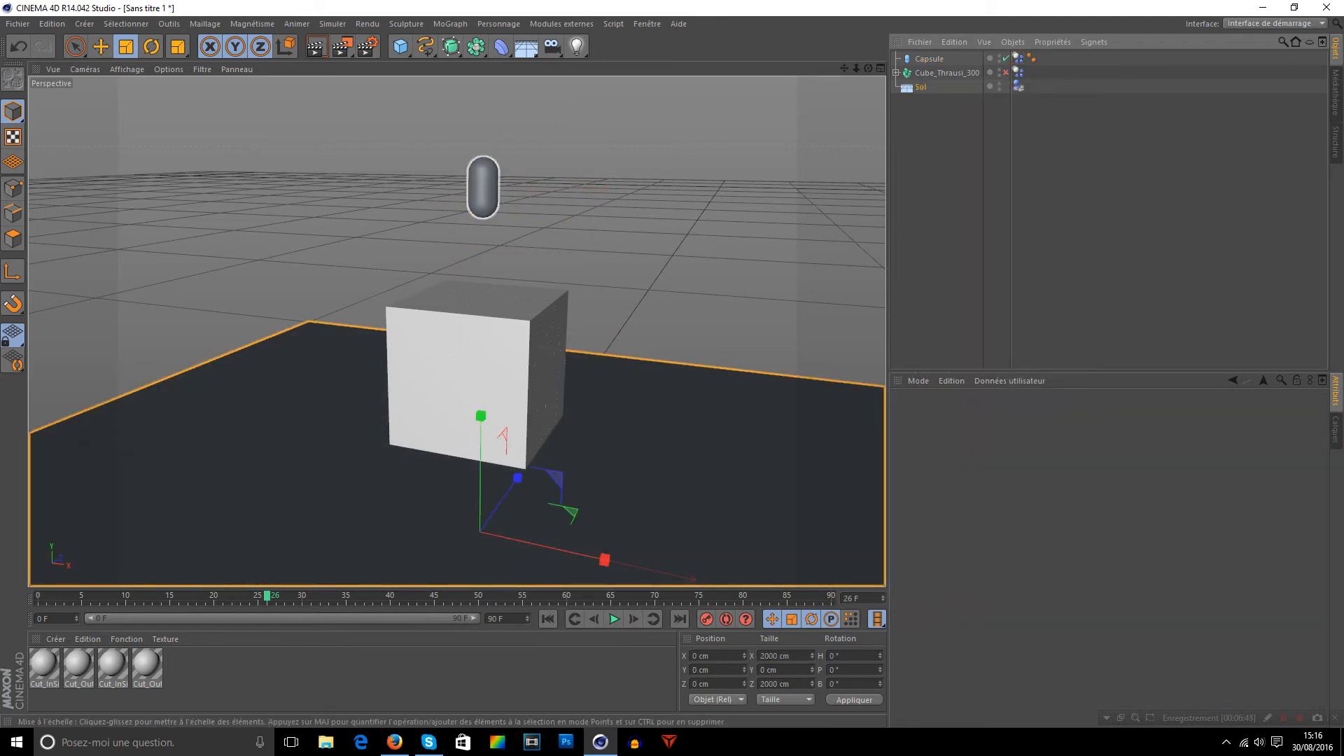
- Raise the capsule above the fractured cube to a Y position of about 900 cm
click(929, 59)
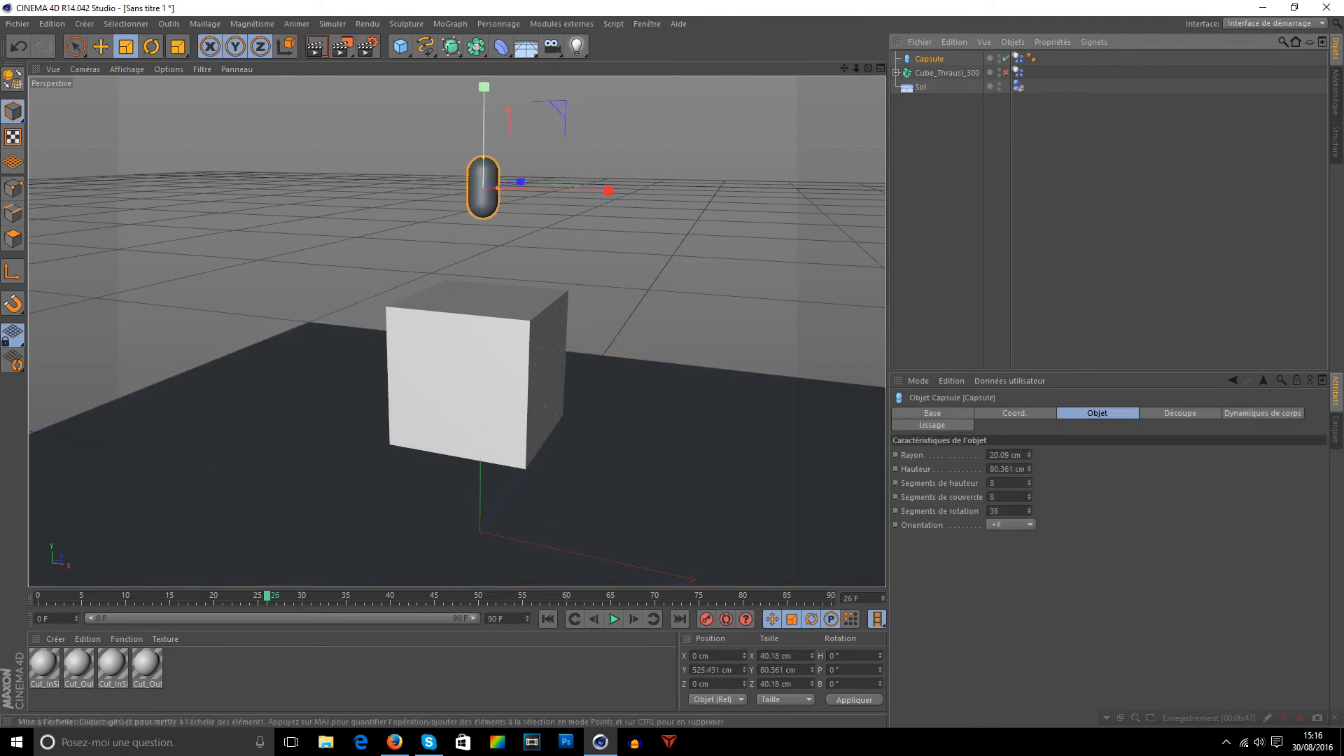
click(101, 46)
scroll(456, 329, down, 3)
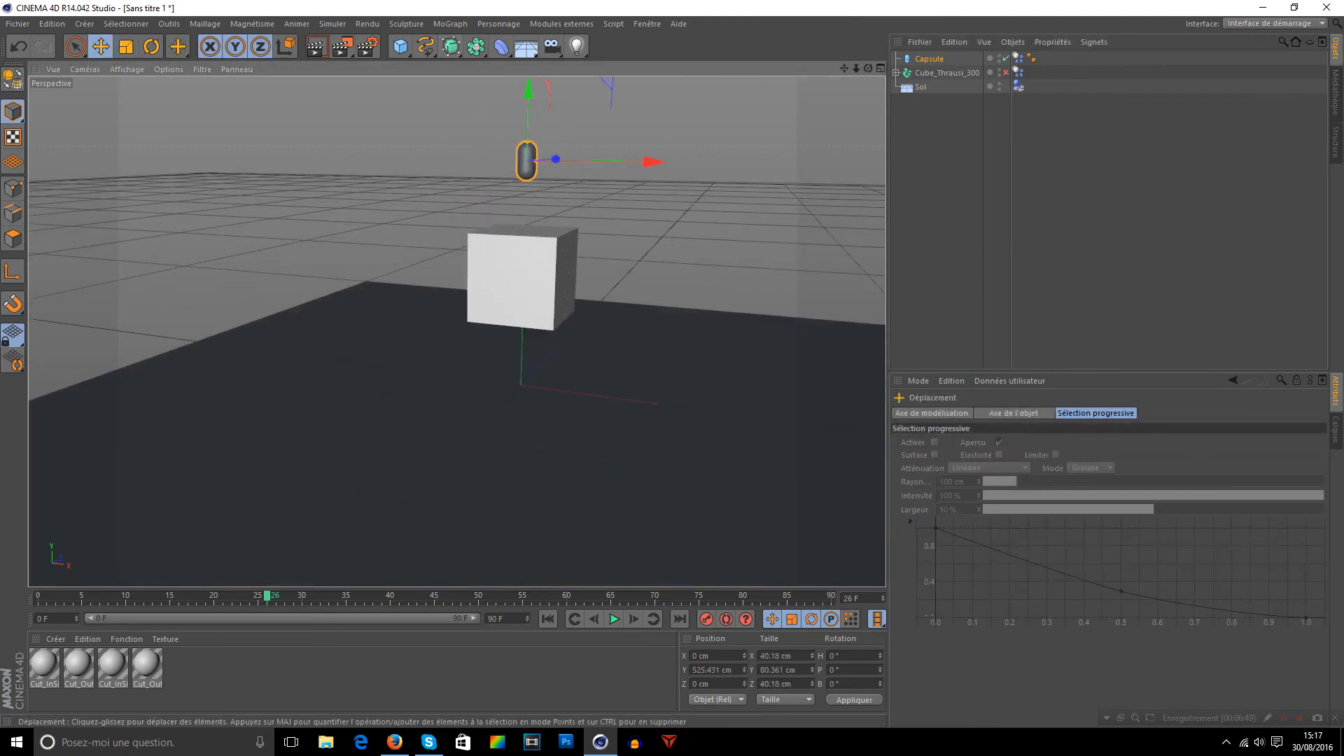
drag(844, 68, 799, 247)
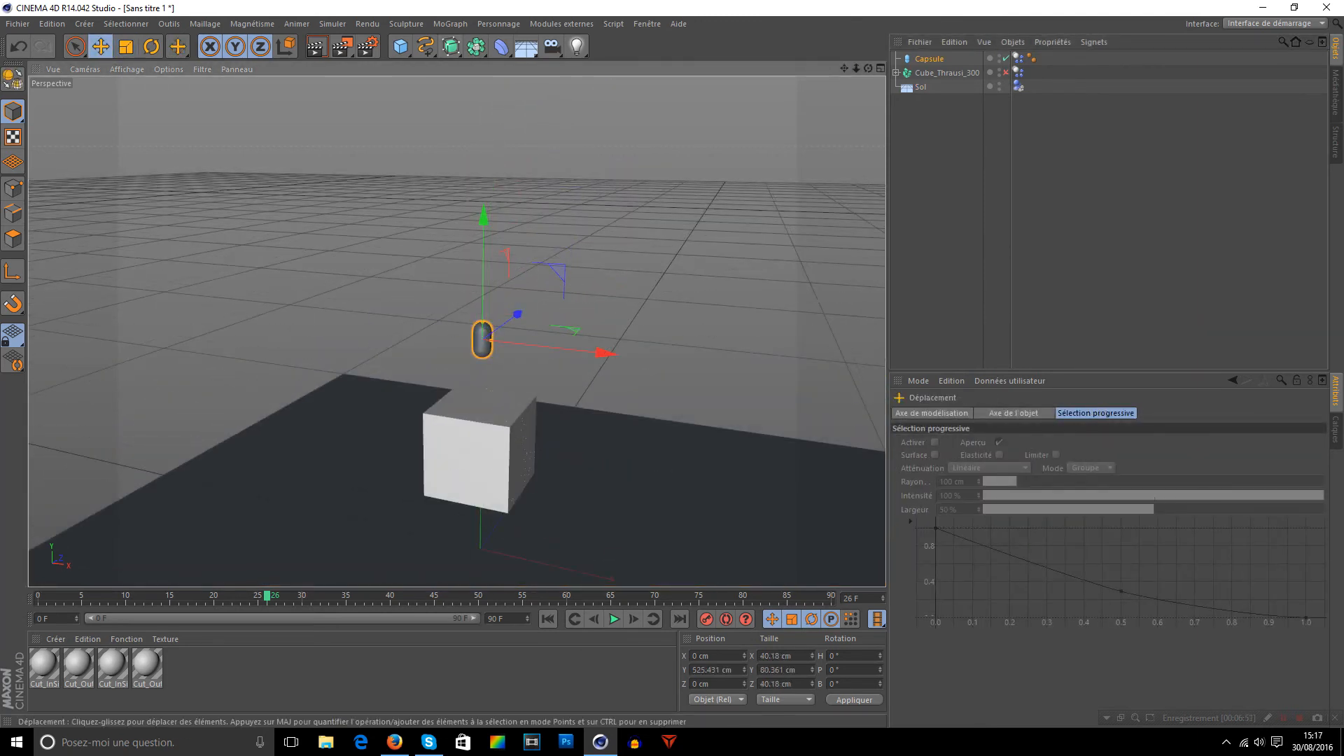
drag(483, 252, 483, 165)
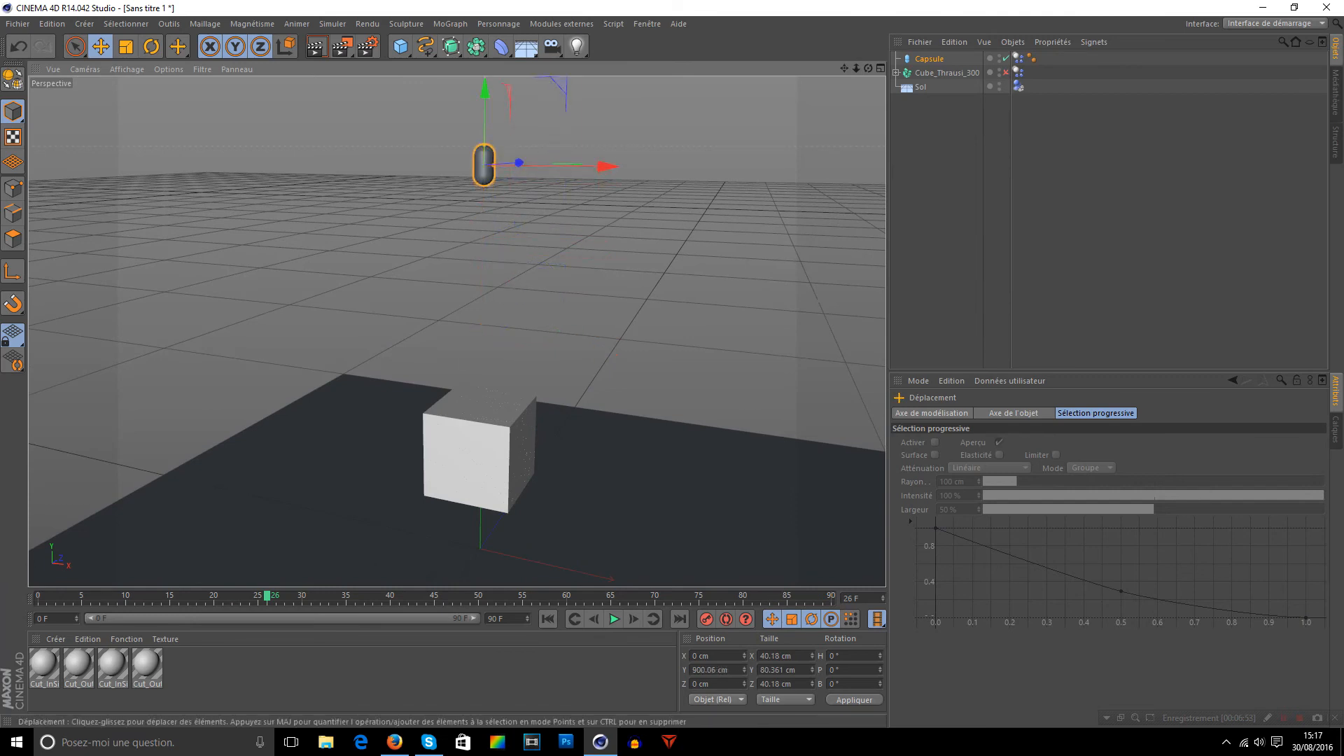
- Play the simulation from a low front view to check the capsule's impact on the fractured cube, and stop the playback
drag(844, 68, 812, 2)
mouse_move(868, 68)
mouse_down()
mouse_move(931, 42)
mouse_move(936, 97)
mouse_move(867, 58)
mouse_move(870, 42)
mouse_up()
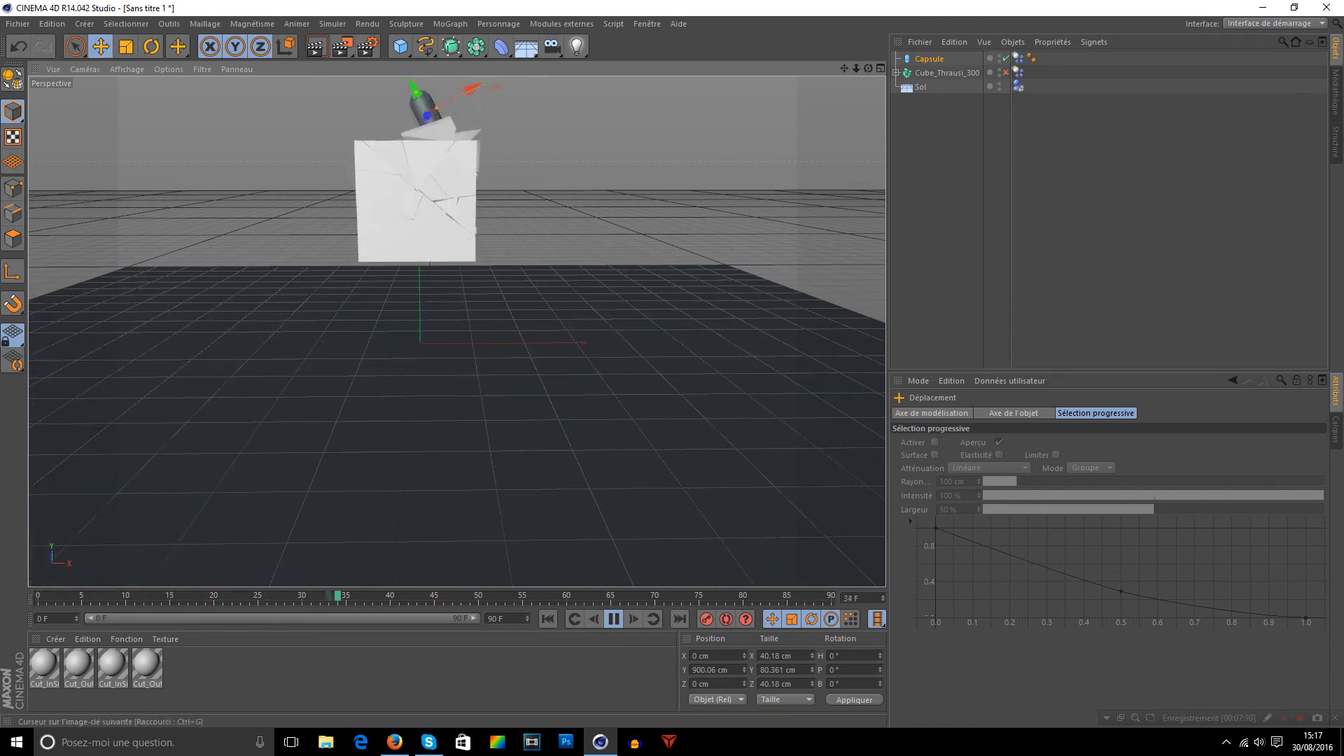
click(614, 619)
- Extend the animation and its preview range to 200 frames and return to the first frame
double_click(492, 618)
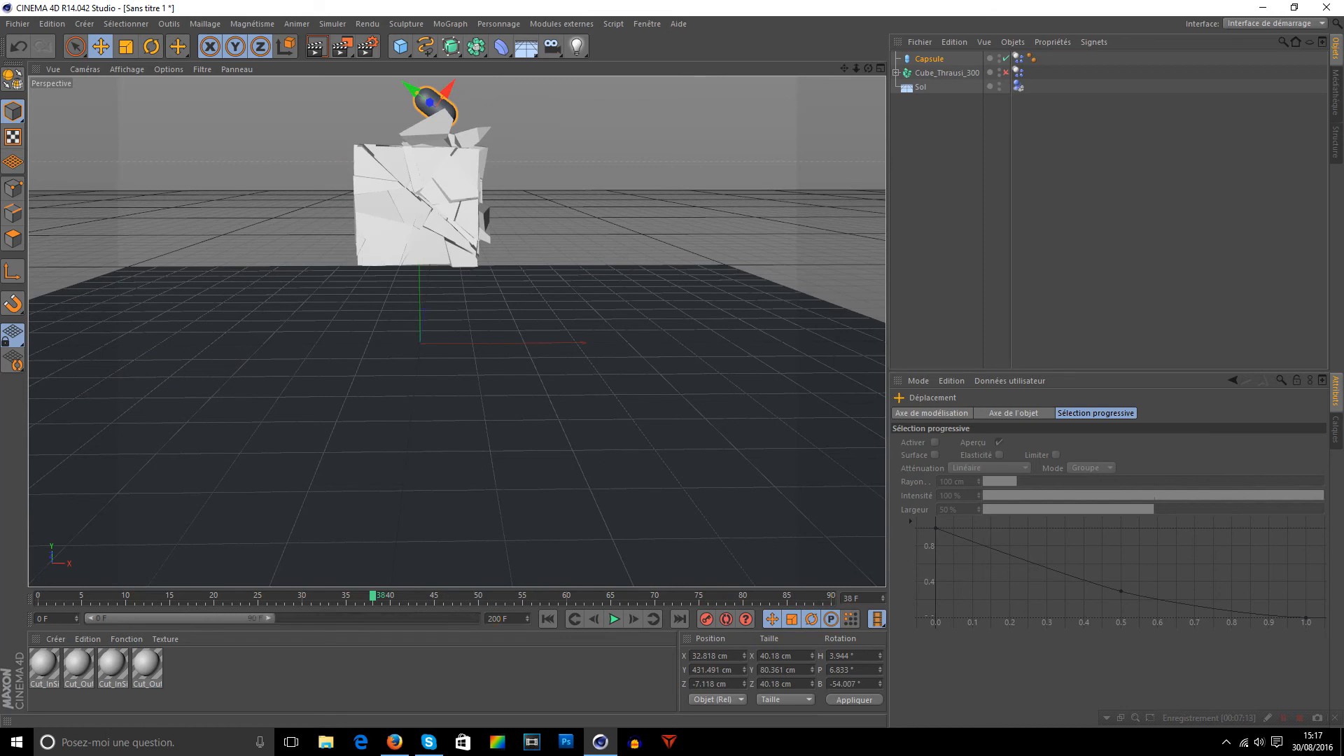
key(Return)
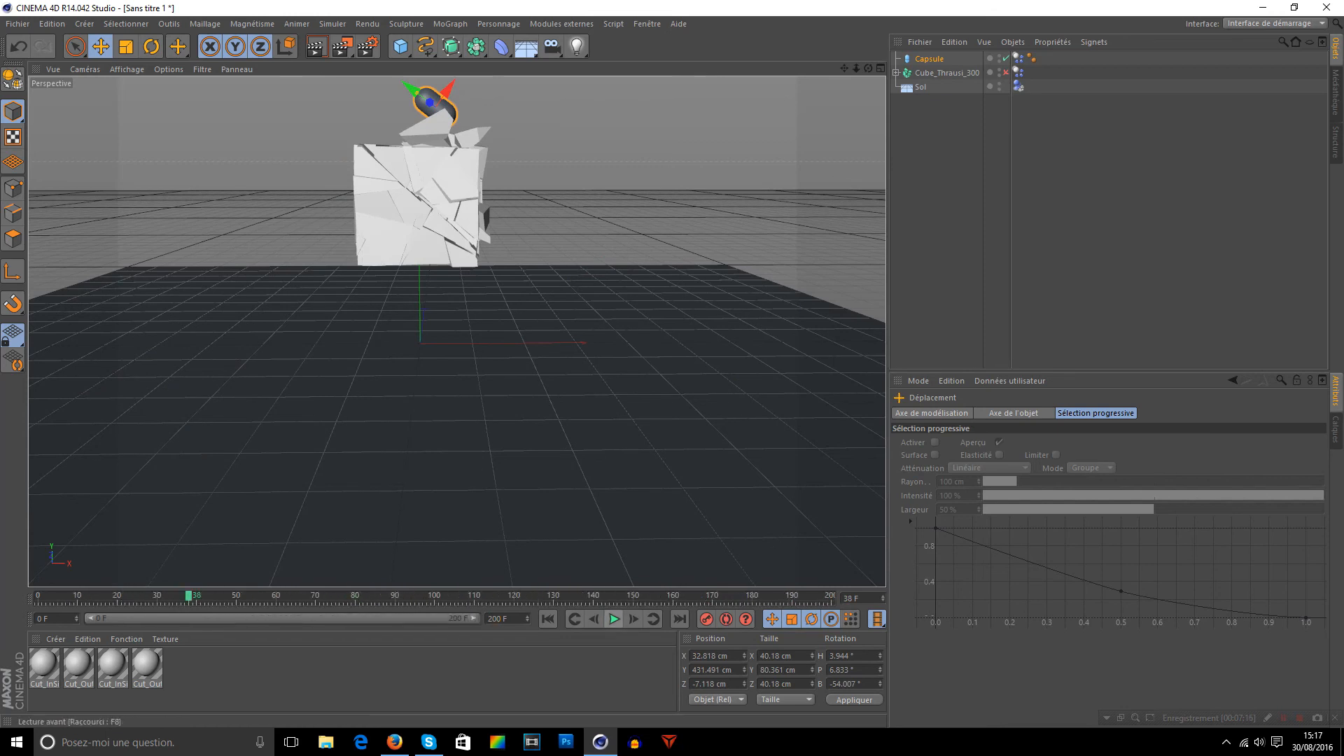
click(547, 619)
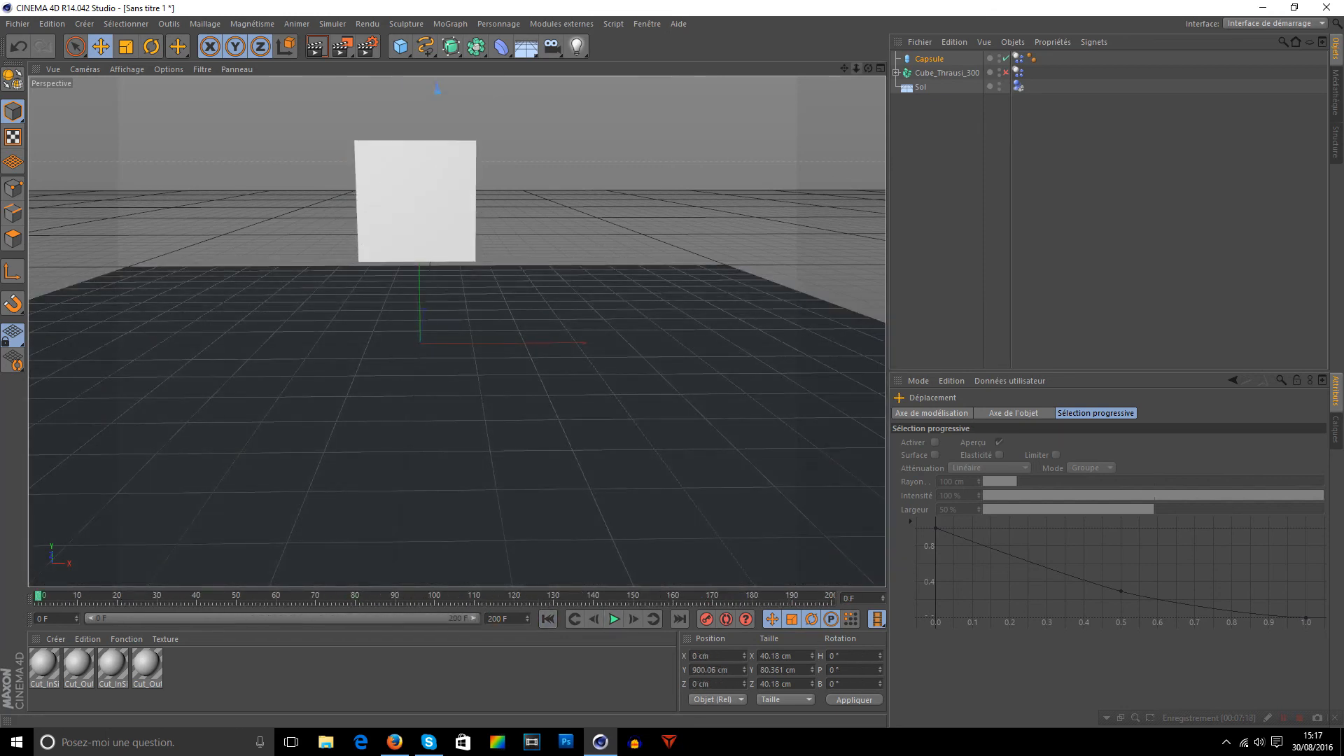
- Replay the simulation from a closer, elevated view of the cube and stop it once the capsule hits the top
drag(844, 69, 934, 129)
scroll(480, 261, up, 4)
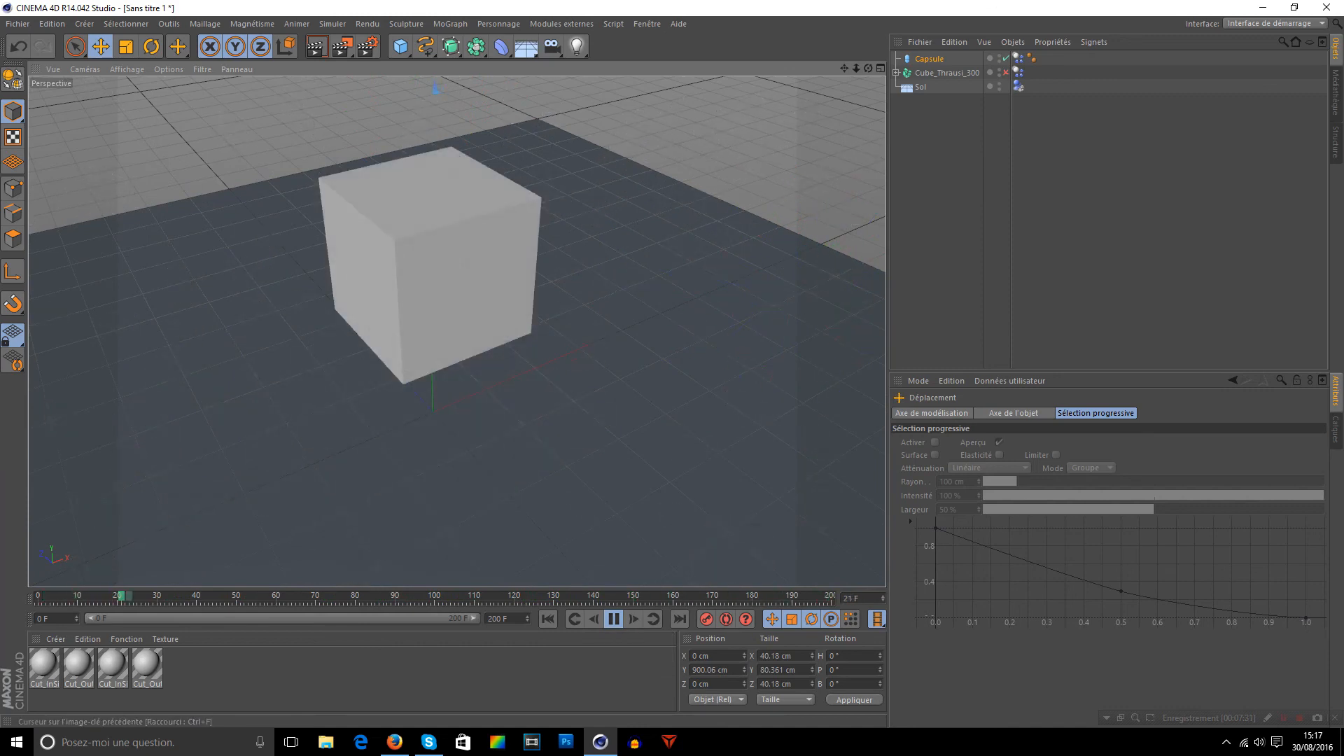
click(614, 619)
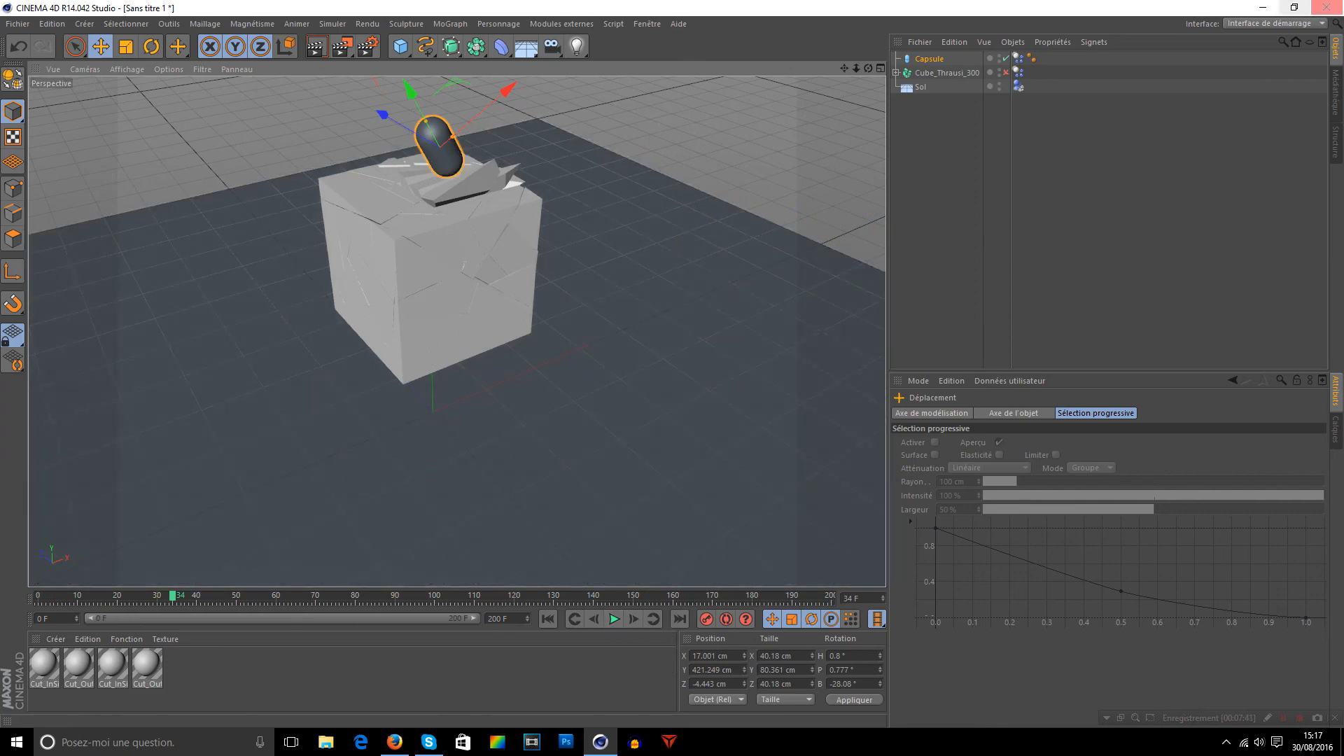
- Quit CINEMA 4D without saving the project and switch to Firefox with the Thrausi download page
click(1326, 7)
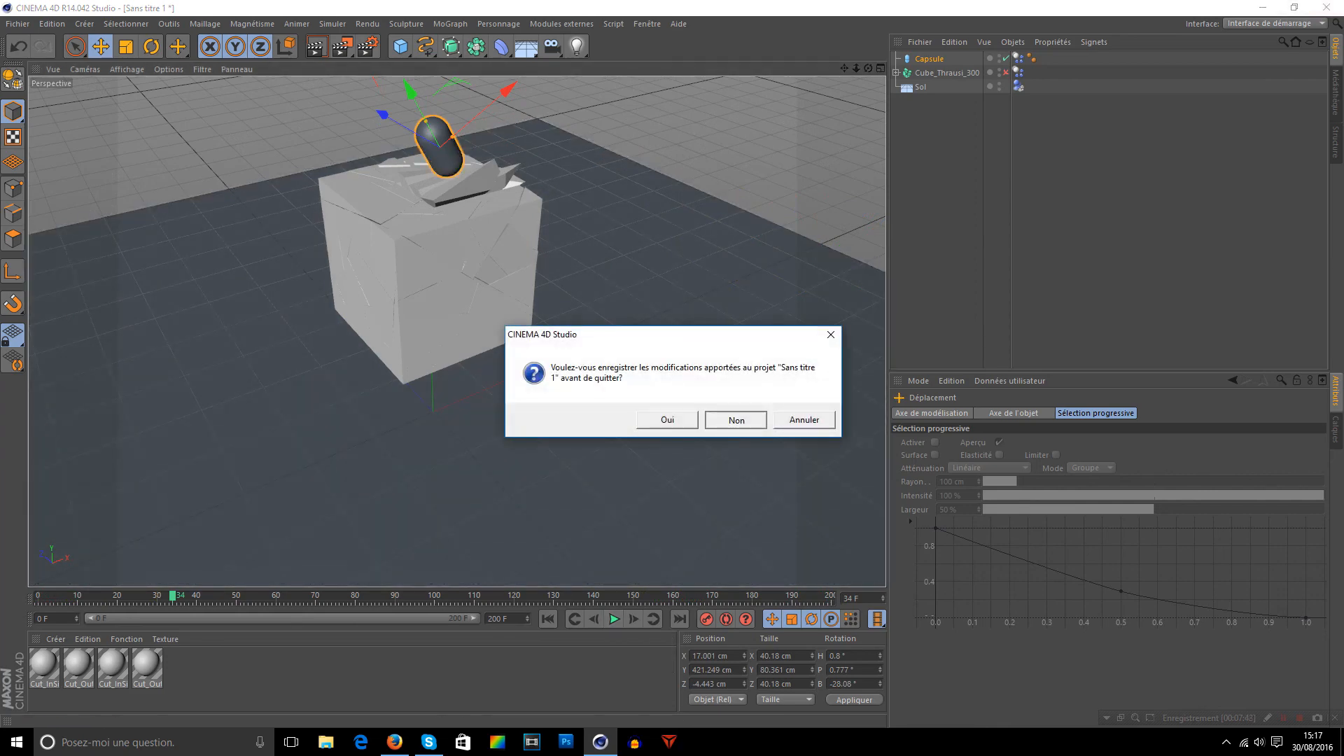
click(735, 420)
click(394, 741)
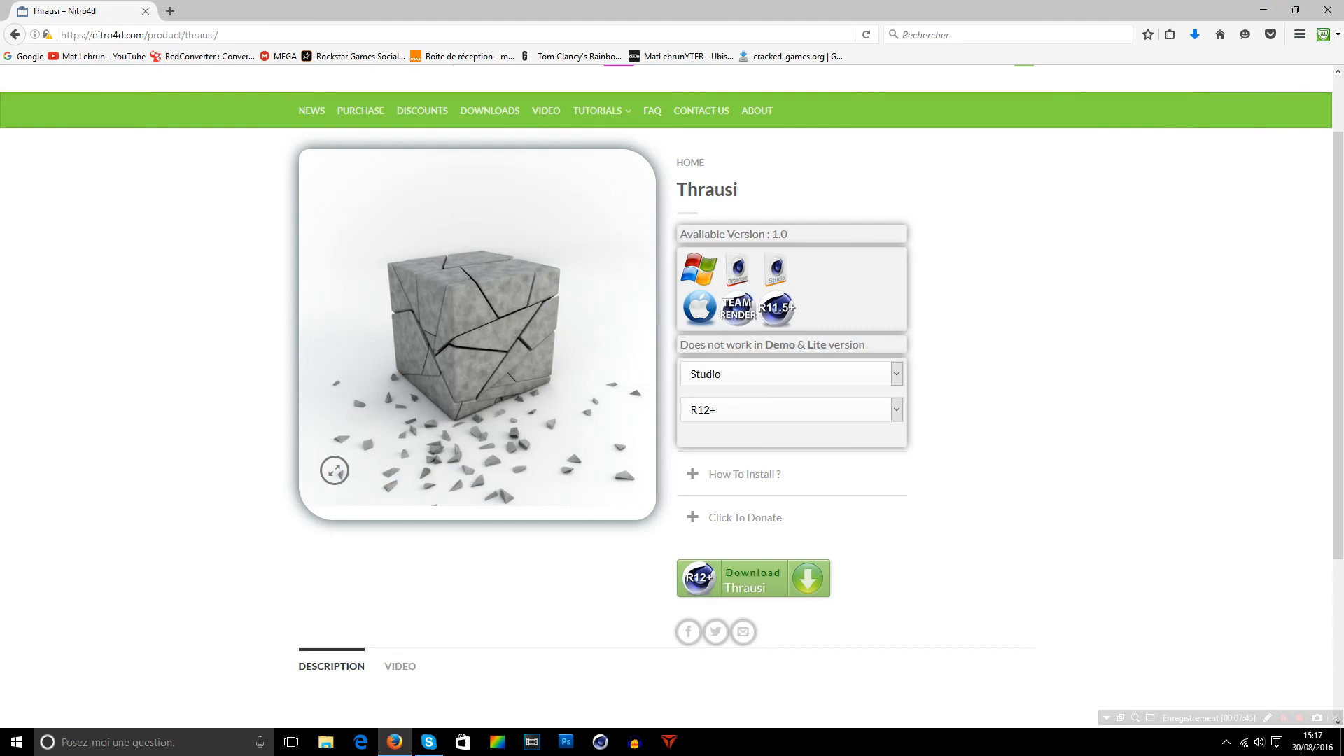